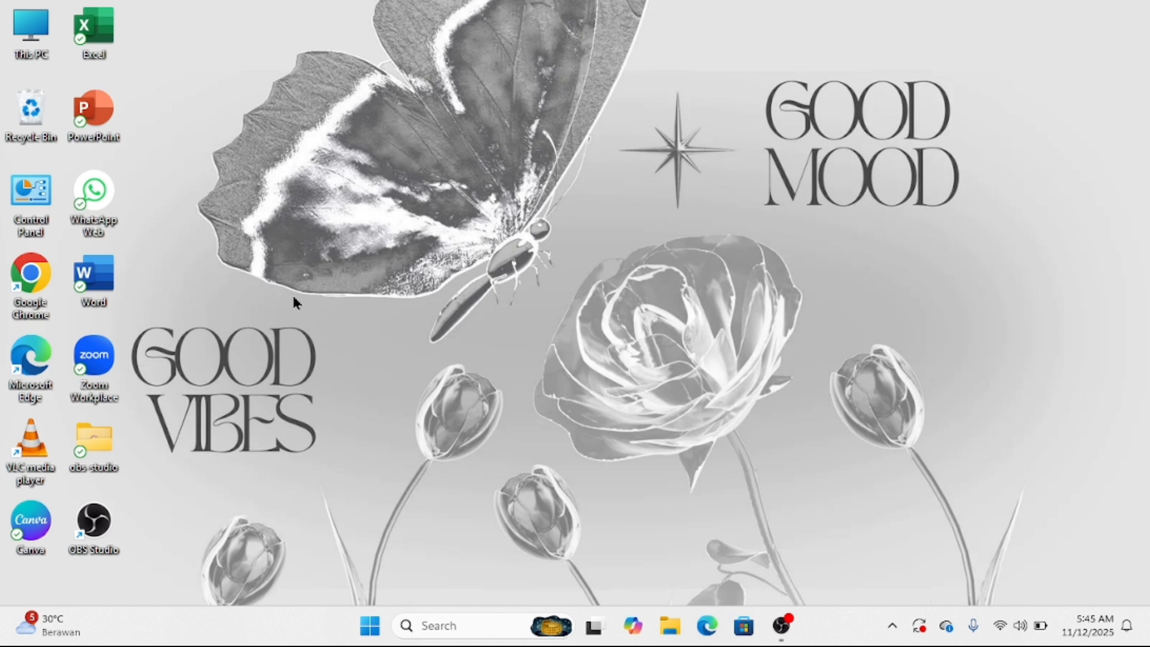
- Launch Word and open a blank document in a maximized window
{"action": "double_click", "coordinate": [100, 296]}
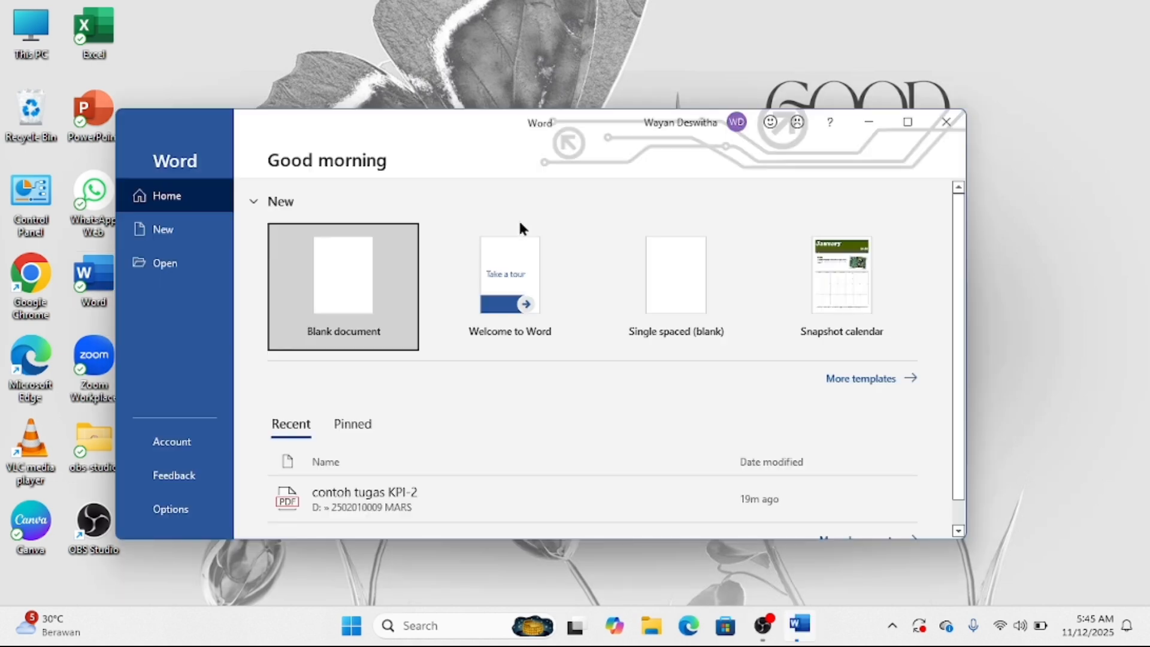
{"action": "left_click", "coordinate": [395, 260]}
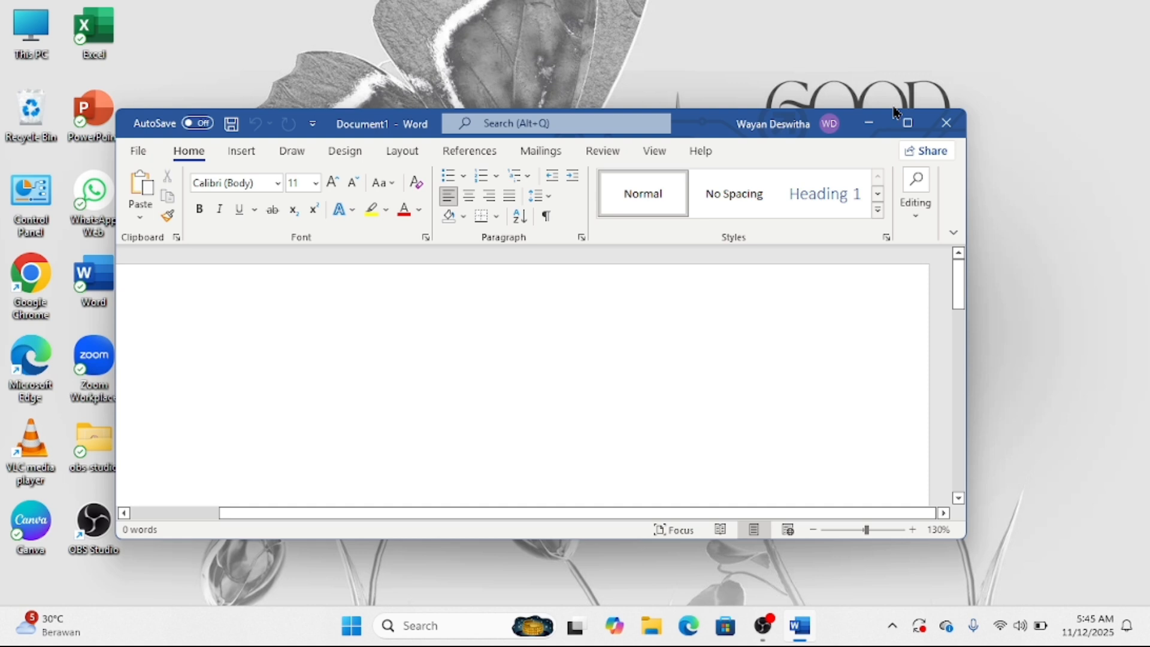
{"action": "left_click", "coordinate": [899, 117]}
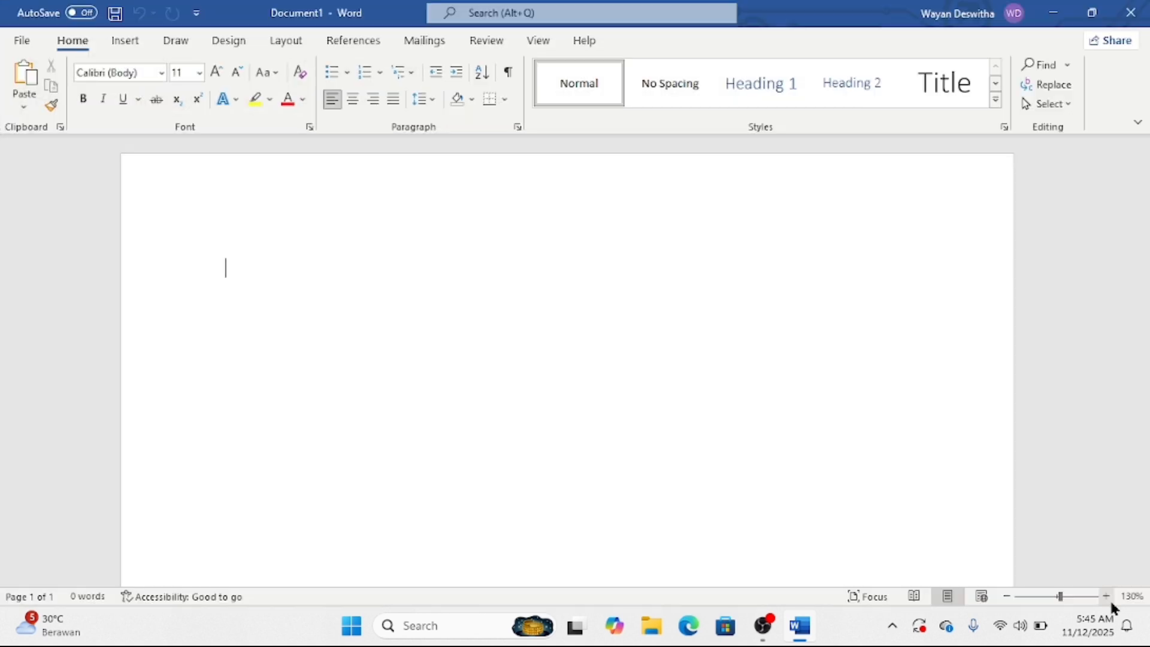
- Zoom the page in two steps and set the font size to 12
{"action": "left_click", "coordinate": [1107, 597]}
{"action": "left_click", "coordinate": [1108, 598]}
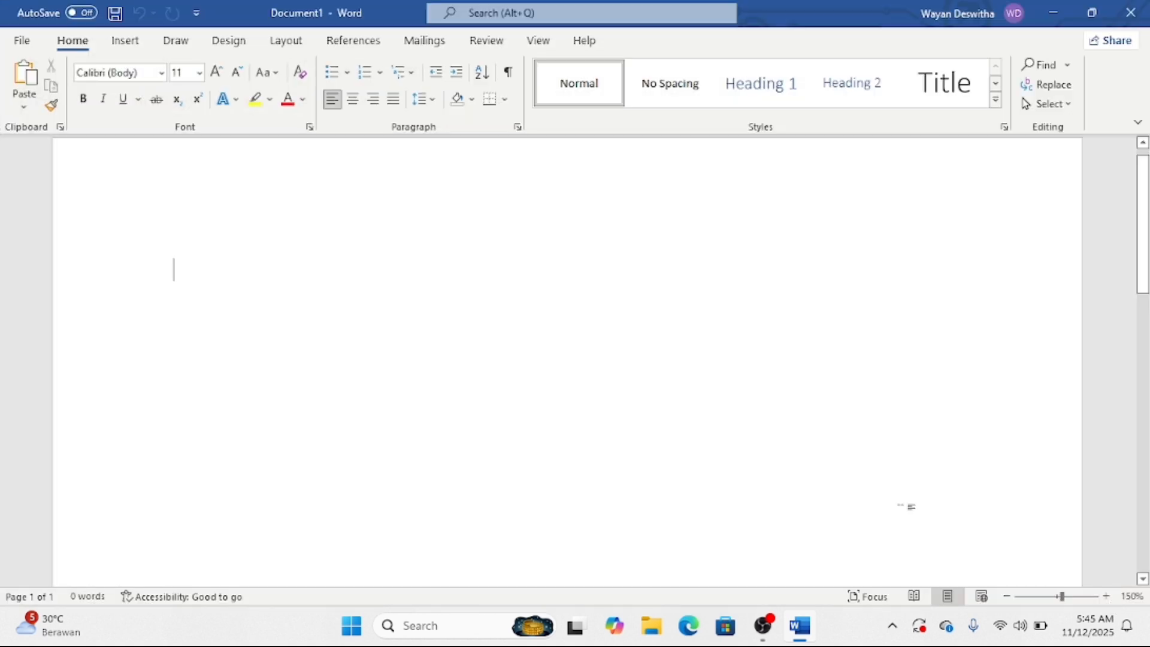
{"action": "scroll", "coordinate": [901, 507], "scroll_direction": "up", "scroll_amount": 1}
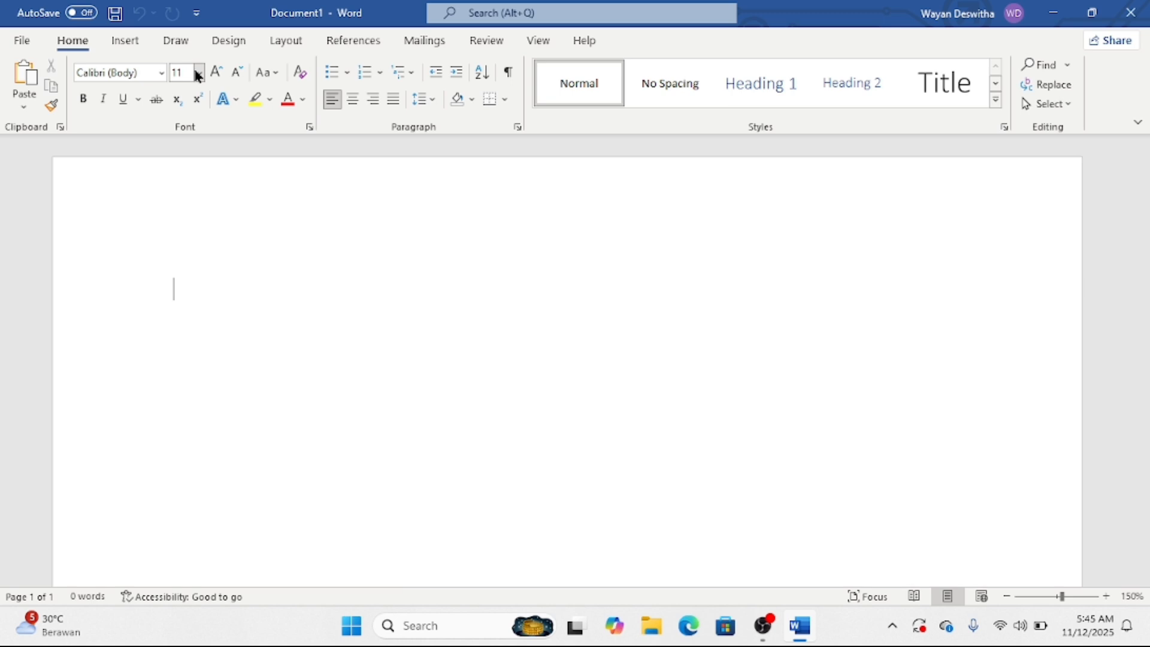
{"action": "left_click", "coordinate": [216, 77]}
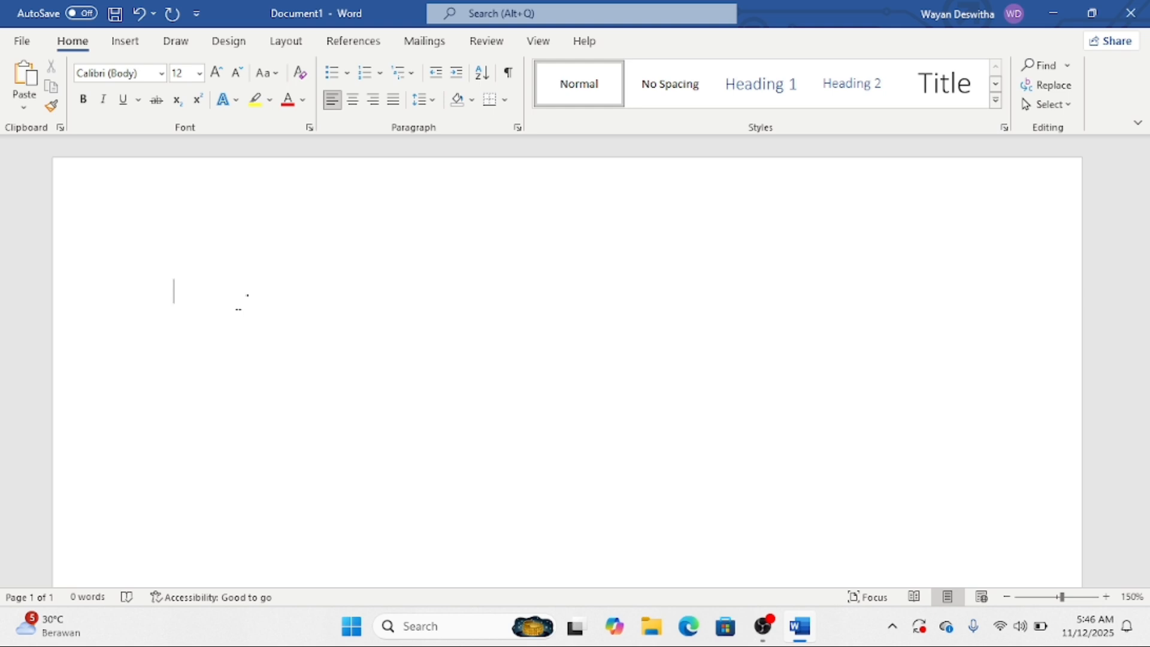
- Type the heading 'Daftar kegiatan harian' and the date 'Sabtu, 8 november 2025' on separate lines
{"action": "type", "text": "Daftar k"}
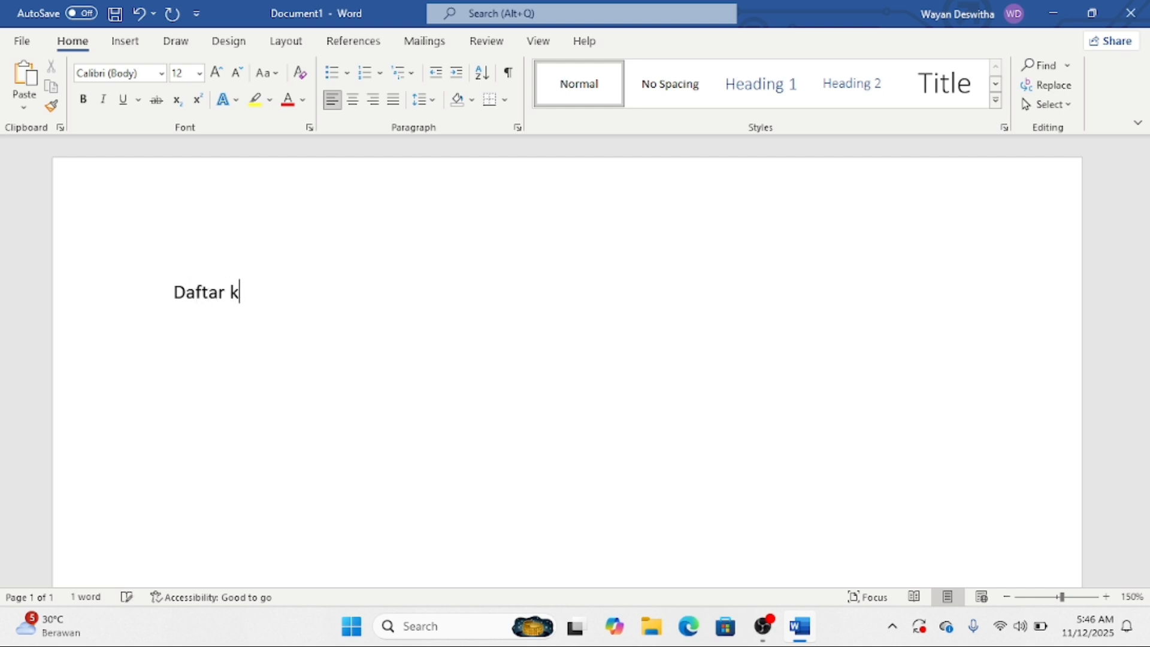
{"action": "type", "text": "egiatam"}
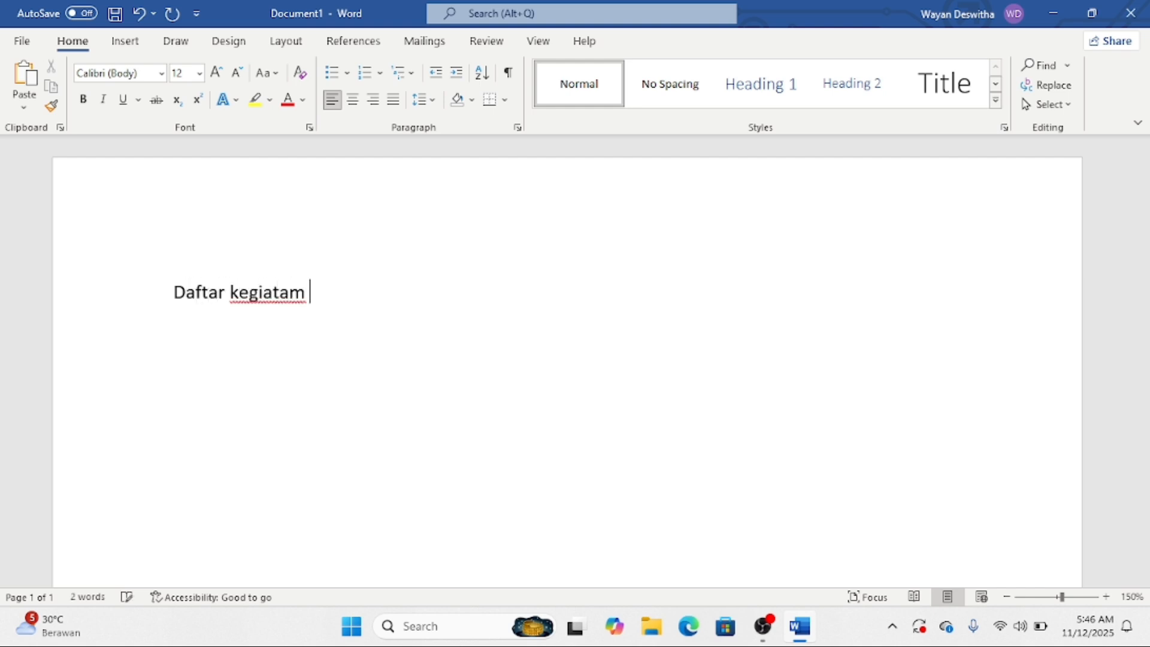
{"action": "key", "text": "BackSpace"}
{"action": "key", "text": "BackSpace"}
{"action": "type", "text": "m"}
{"action": "key", "text": "BackSpace"}
{"action": "type", "text": "n harian"}
{"action": "key", "text": "Return"}
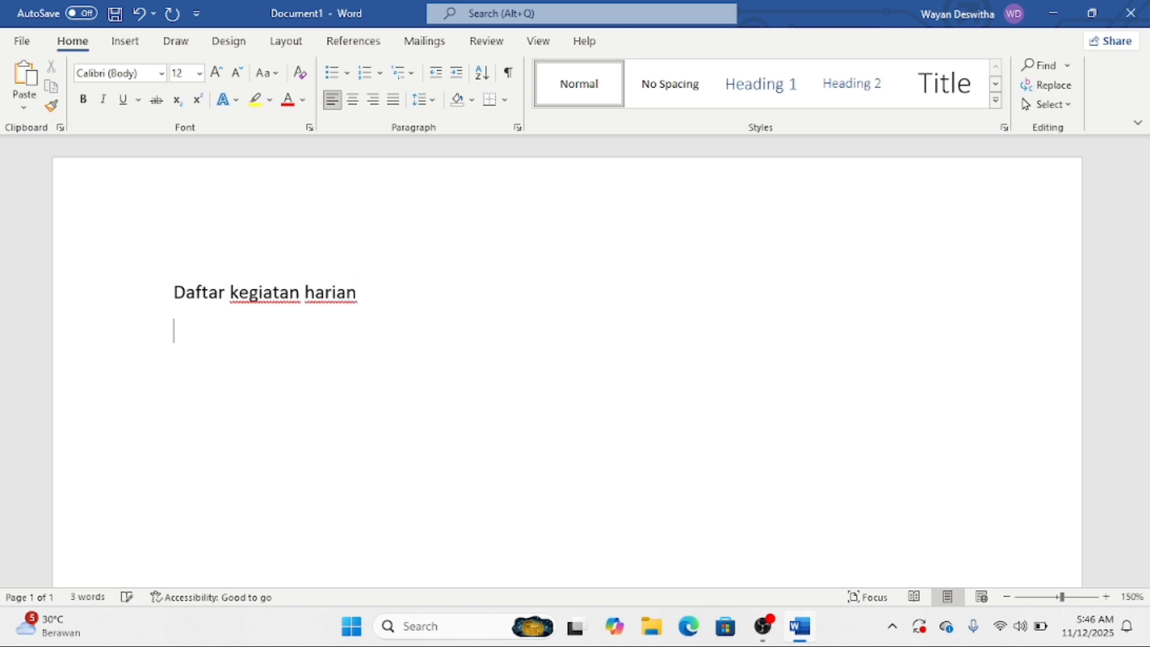
{"action": "type", "text": "Sabtu, 8 no"}
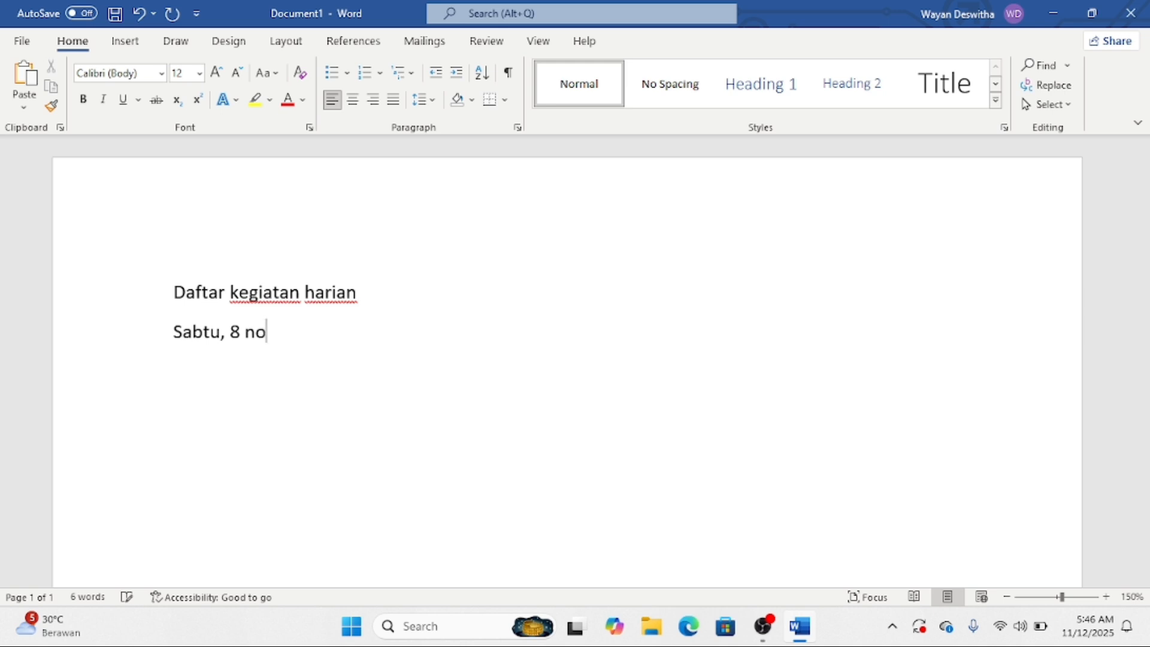
{"action": "type", "text": "vember 2"}
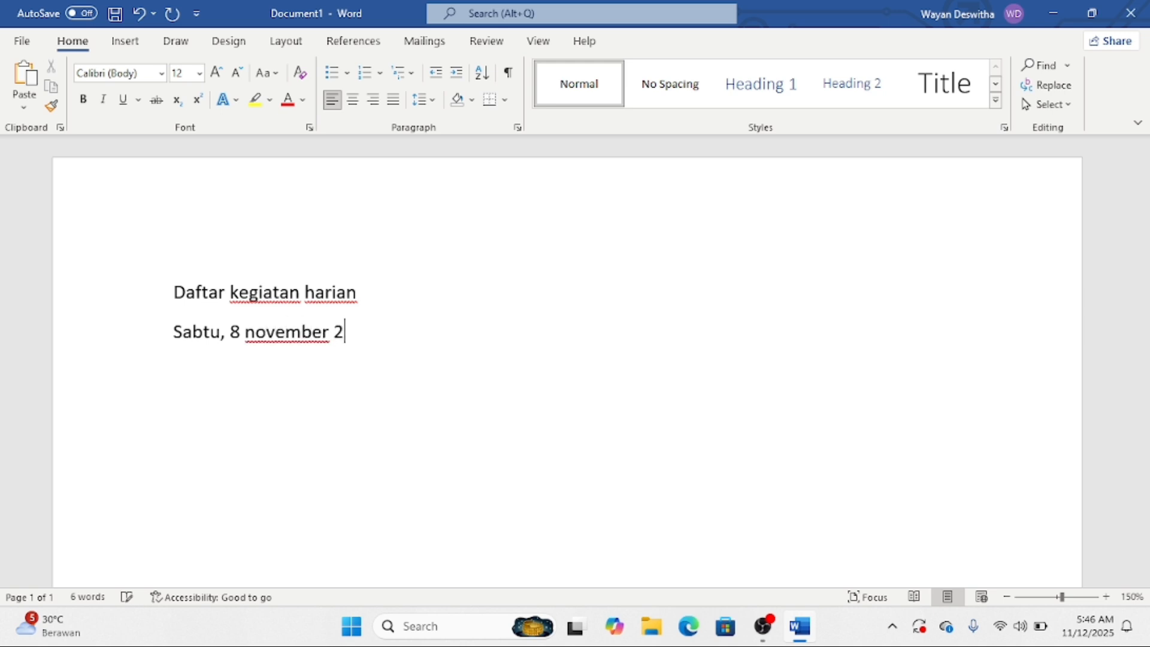
{"action": "type", "text": "025"}
{"action": "key", "text": "Return"}
- List membersihkan kamar, mencuci baju, membuat tugas laporan, mengikuti meeting online, menyetrika baju on separate lines
{"action": "type", "text": "membersi"}
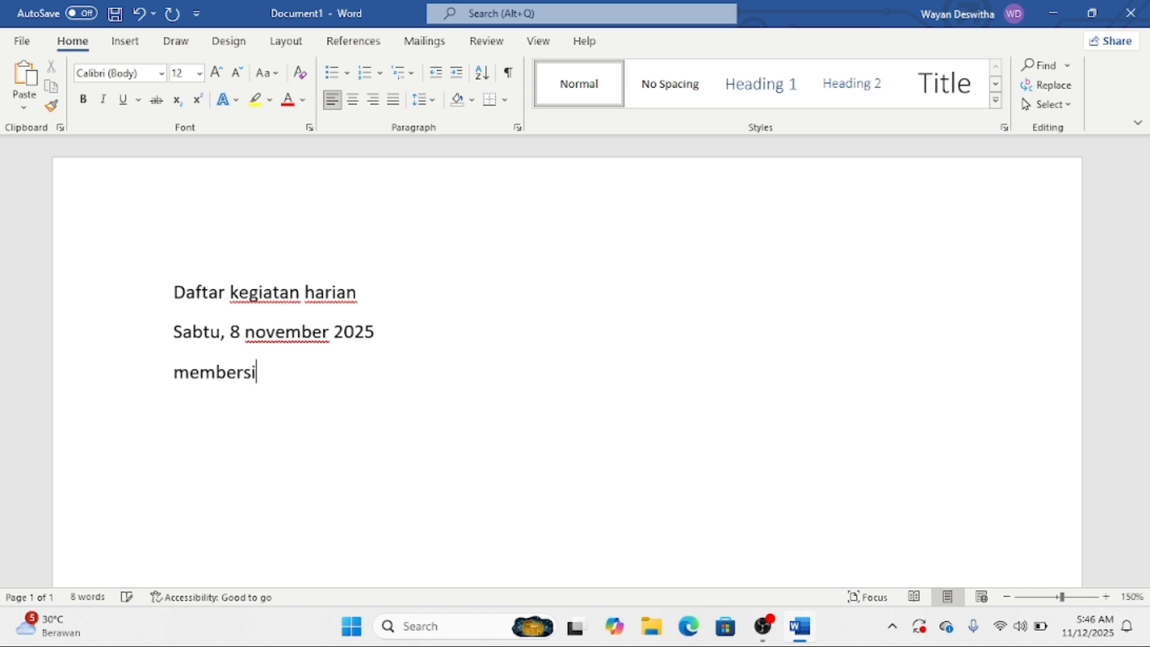
{"action": "type", "text": "hkan kamar"}
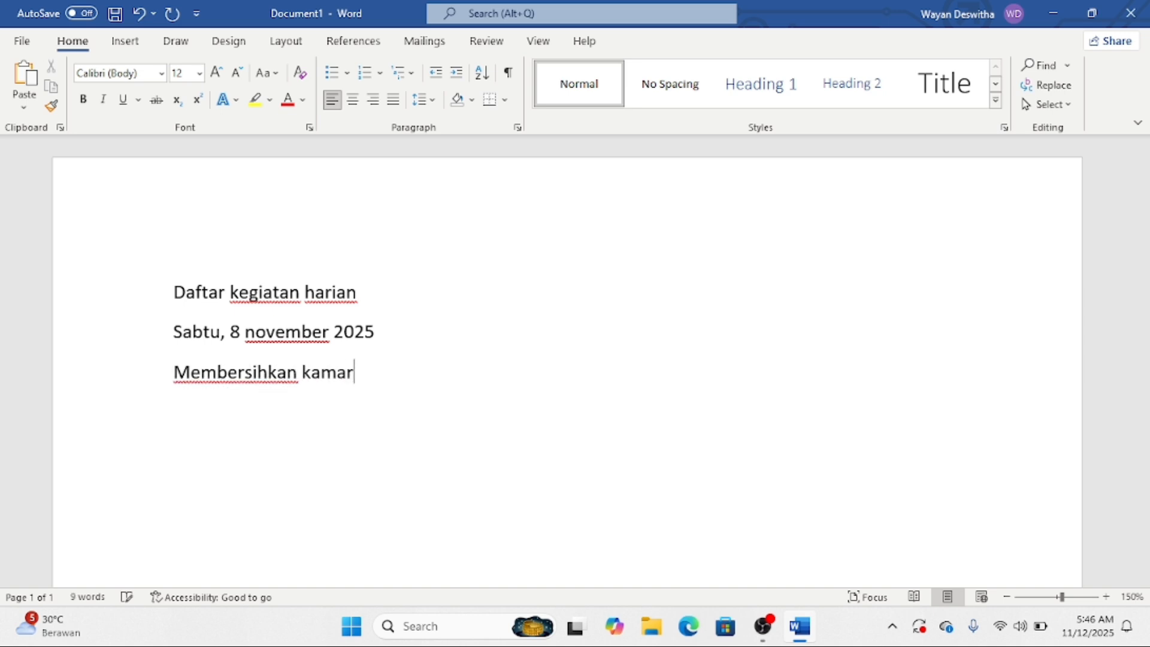
{"action": "key", "text": "Return"}
{"action": "type", "text": "menc"}
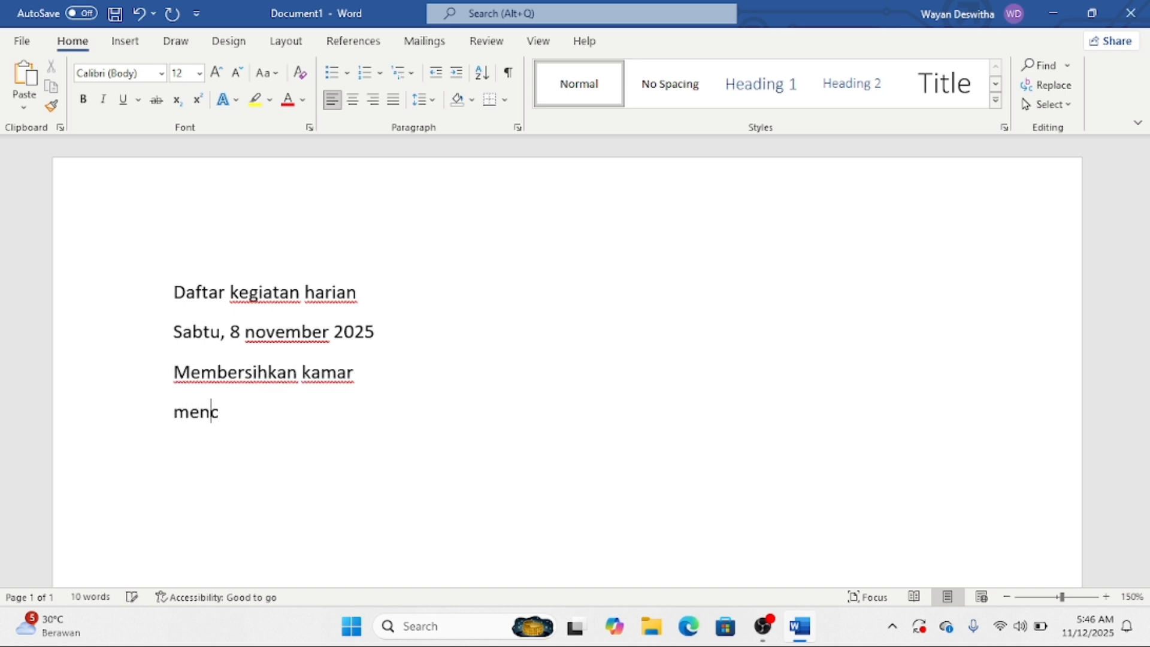
{"action": "type", "text": "uci baju"}
{"action": "key", "text": "Return"}
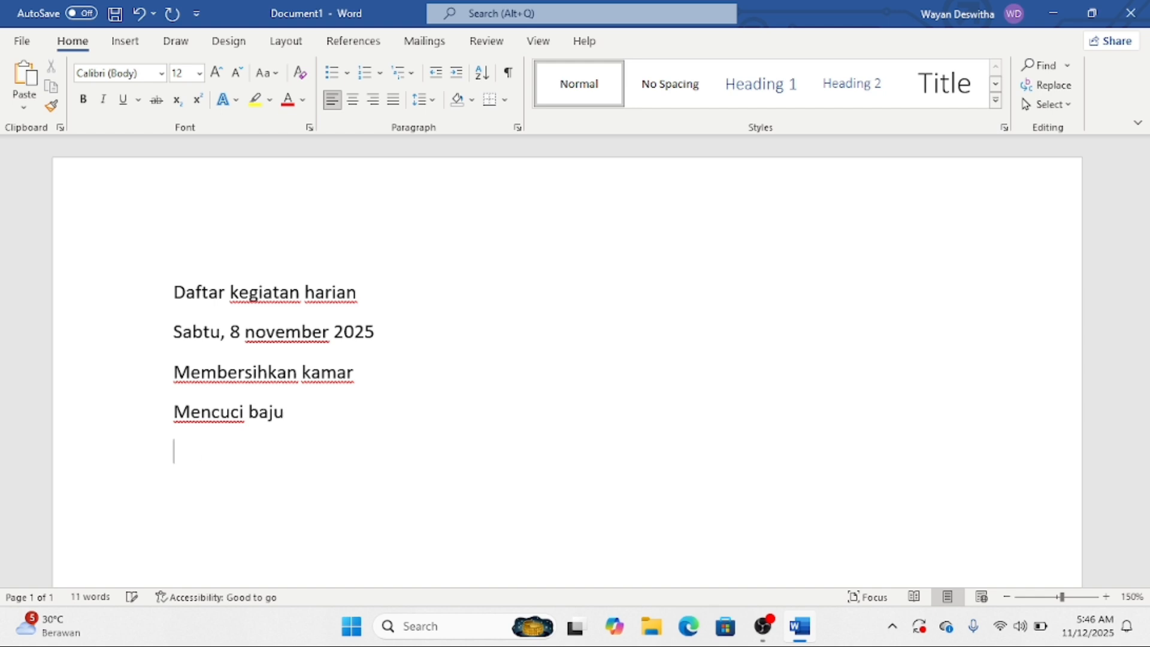
{"action": "type", "text": "membua"}
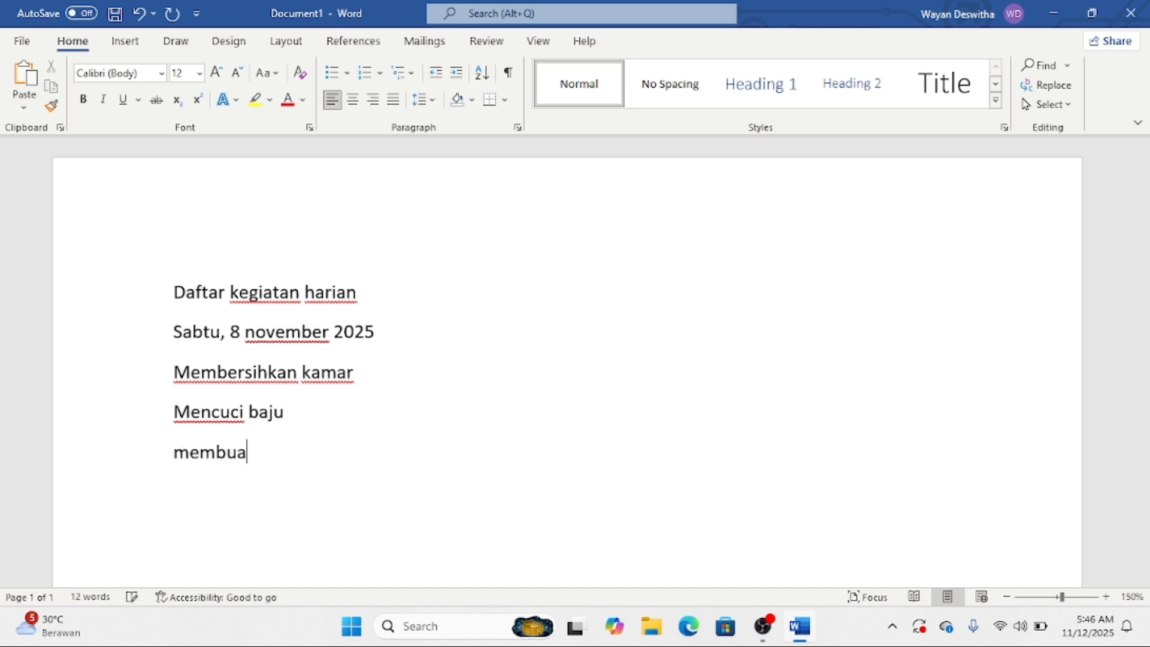
{"action": "type", "text": "t tugas laoir"}
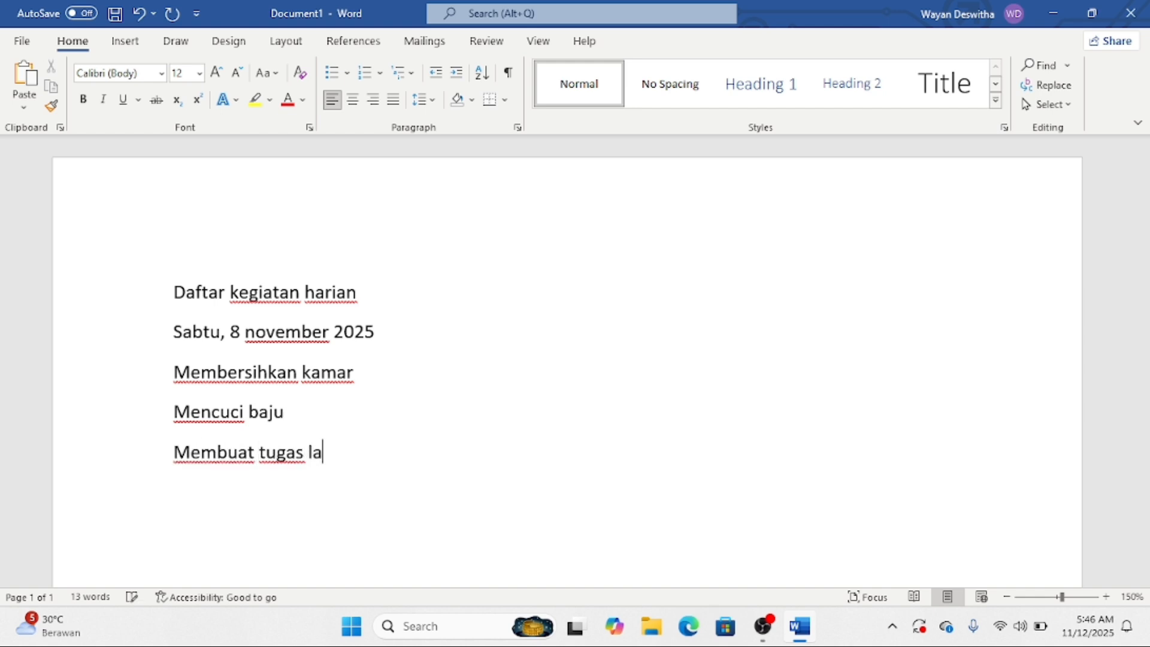
{"action": "key", "text": "BackSpace"}
{"action": "key", "text": "BackSpace"}
{"action": "key", "text": "BackSpace"}
{"action": "type", "text": "poran"}
{"action": "key", "text": "Return"}
{"action": "type", "text": "me"}
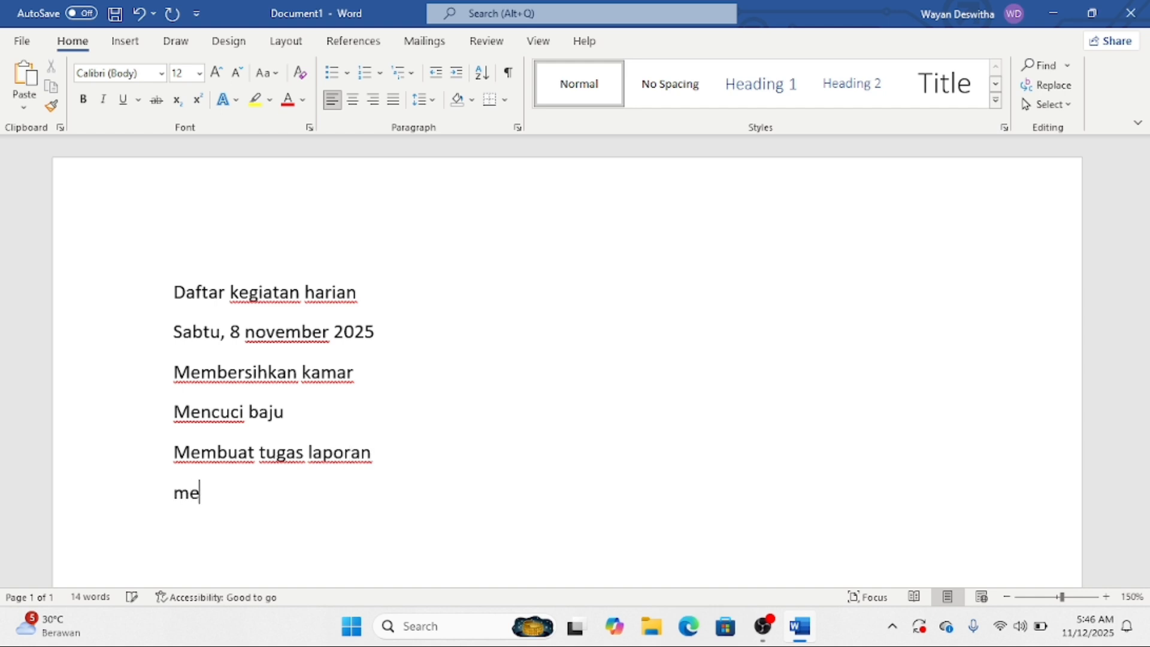
{"action": "type", "text": "ngikuti meeting "}
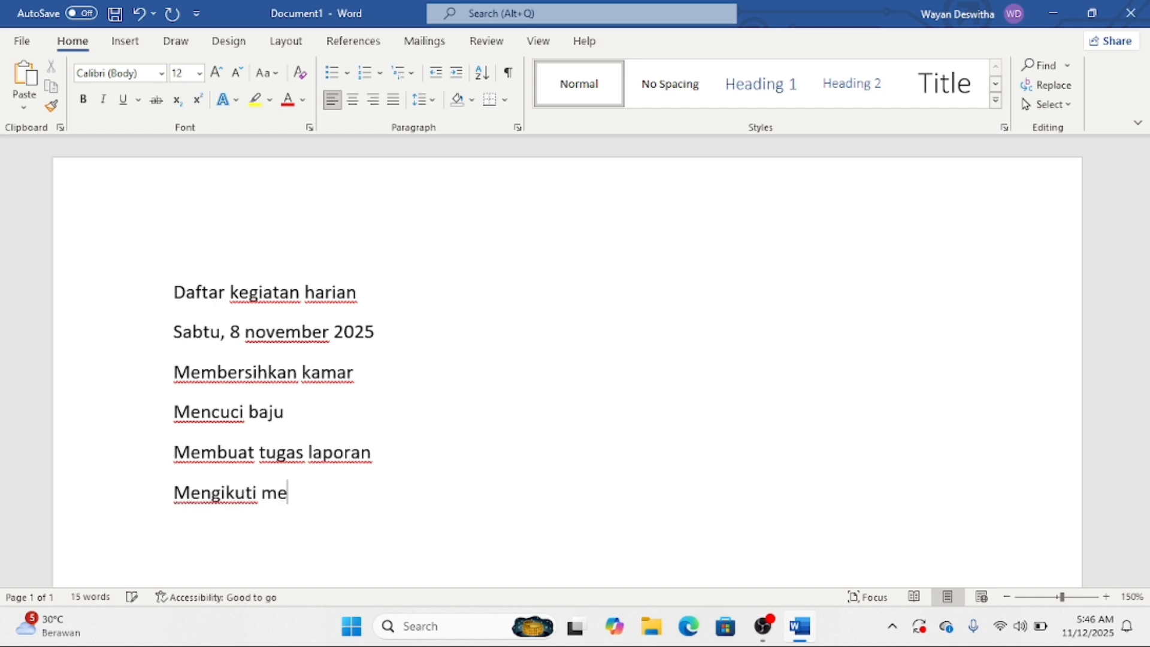
{"action": "type", "text": "online"}
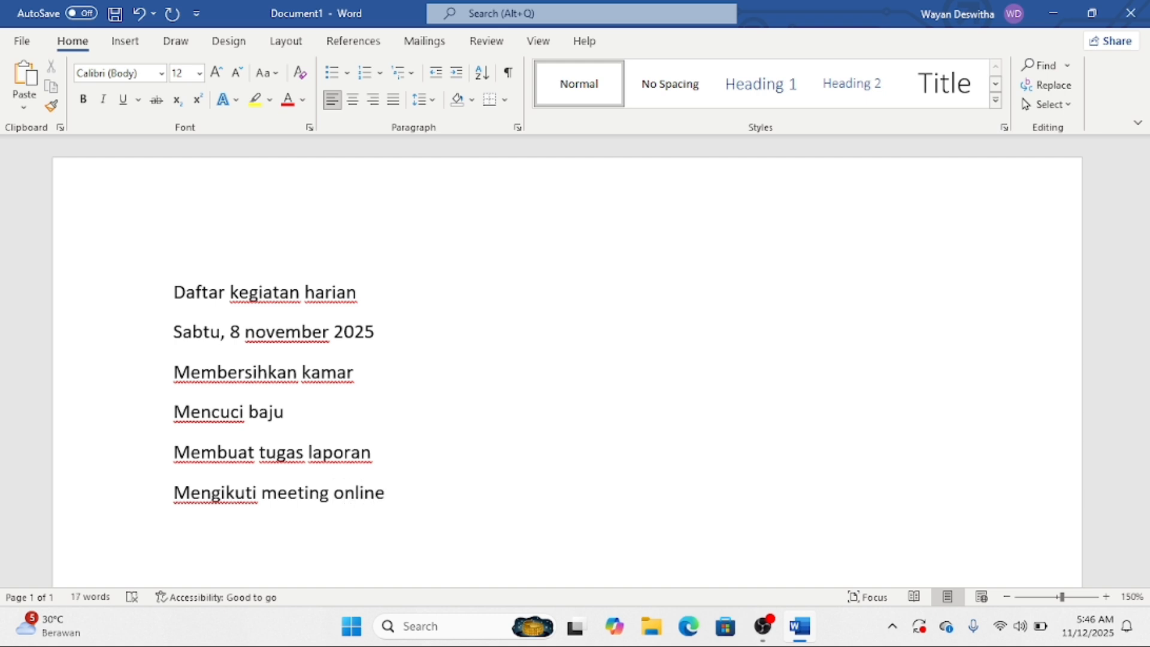
{"action": "key", "text": "Return"}
{"action": "type", "text": "menyetrika baju"}
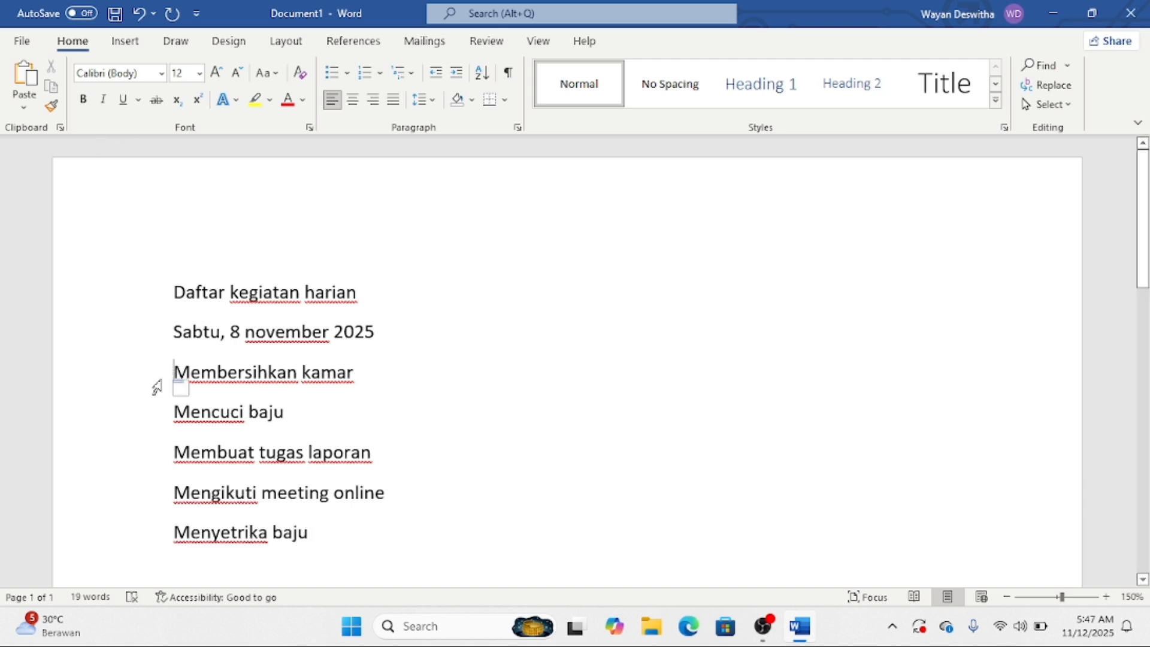
- Give the five activity lines round black bullets and add a plain line after the list
{"action": "left_click_drag", "start_coordinate": [149, 380], "coordinate": [216, 539]}
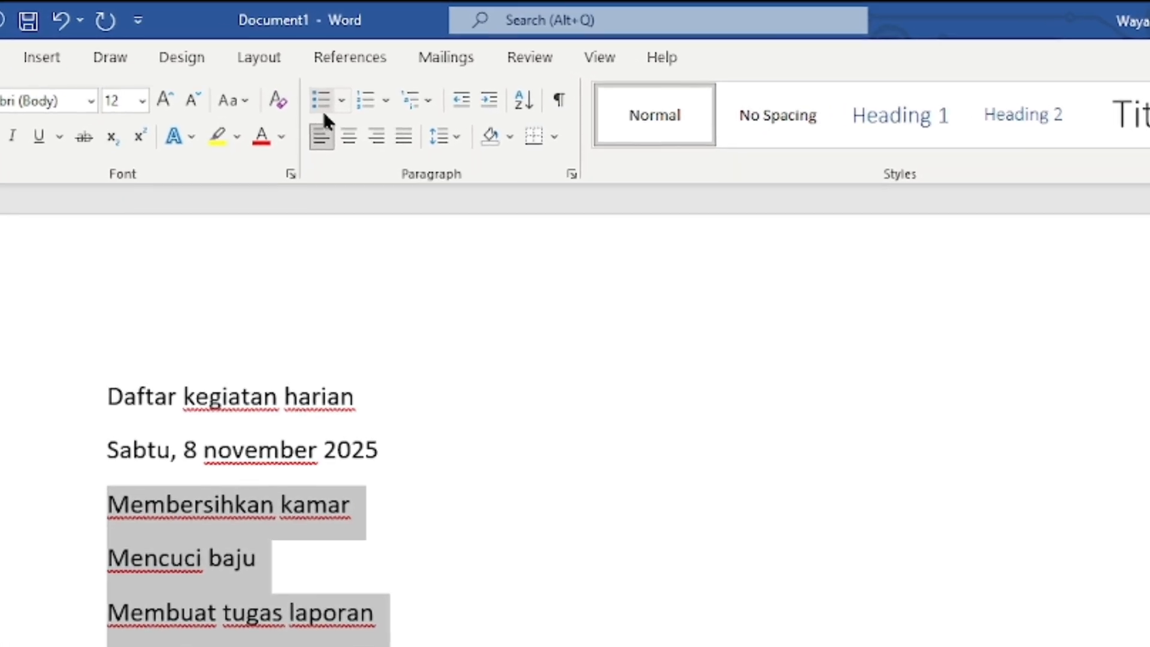
{"action": "left_click", "coordinate": [323, 96]}
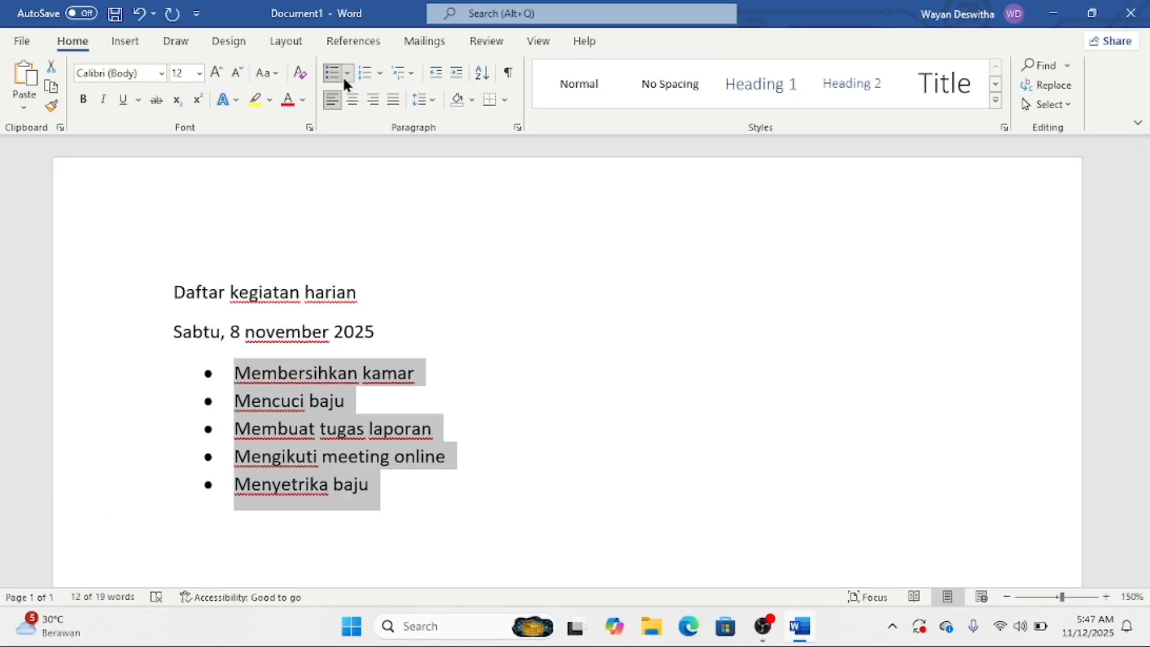
{"action": "left_click", "coordinate": [348, 73]}
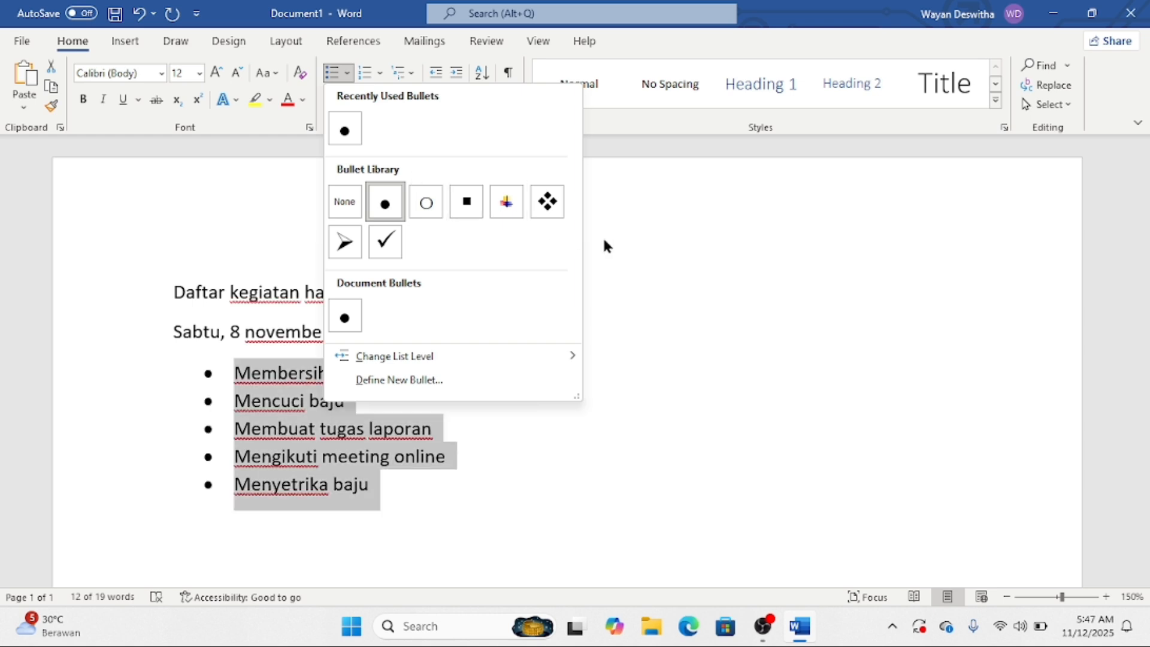
{"action": "left_click", "coordinate": [623, 246]}
{"action": "left_click", "coordinate": [378, 493]}
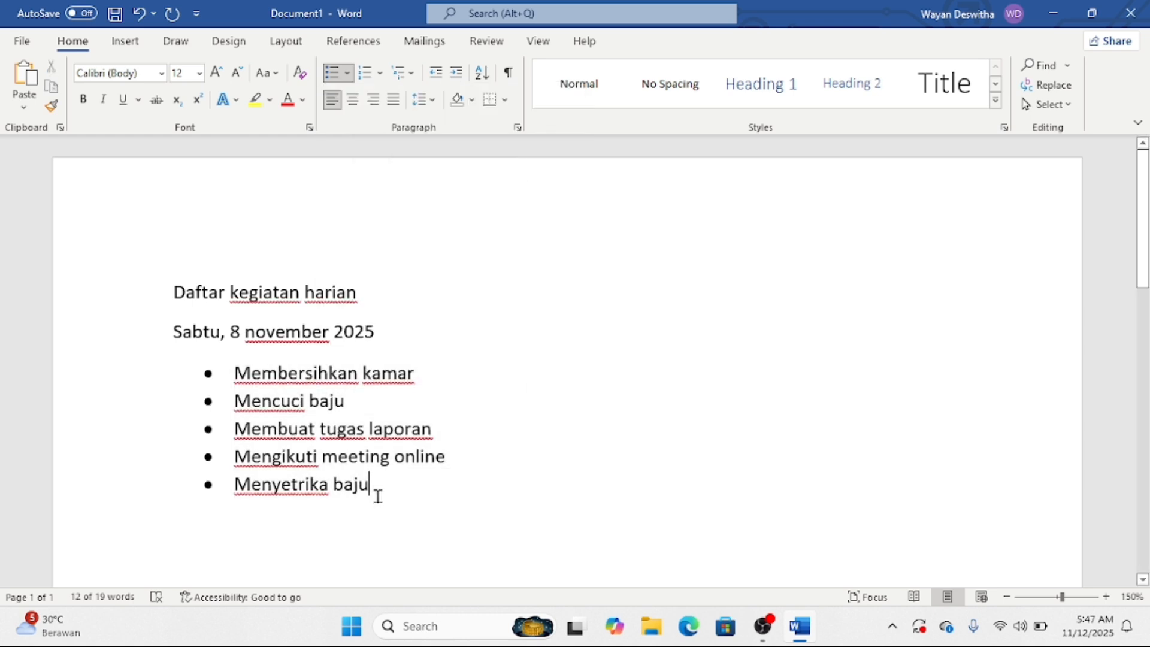
{"action": "key", "text": "Return"}
{"action": "key", "text": "Return"}
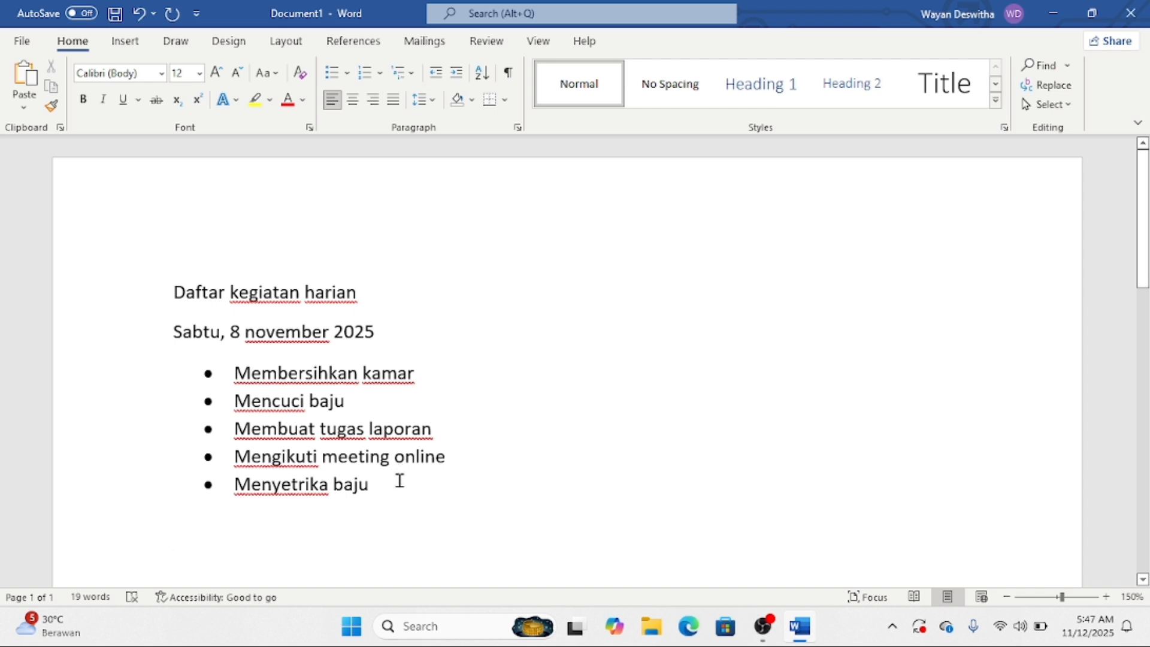
- Insert a blank page titled 'Daftar perlengkapan rumah sakit'
{"action": "left_click", "coordinate": [127, 42]}
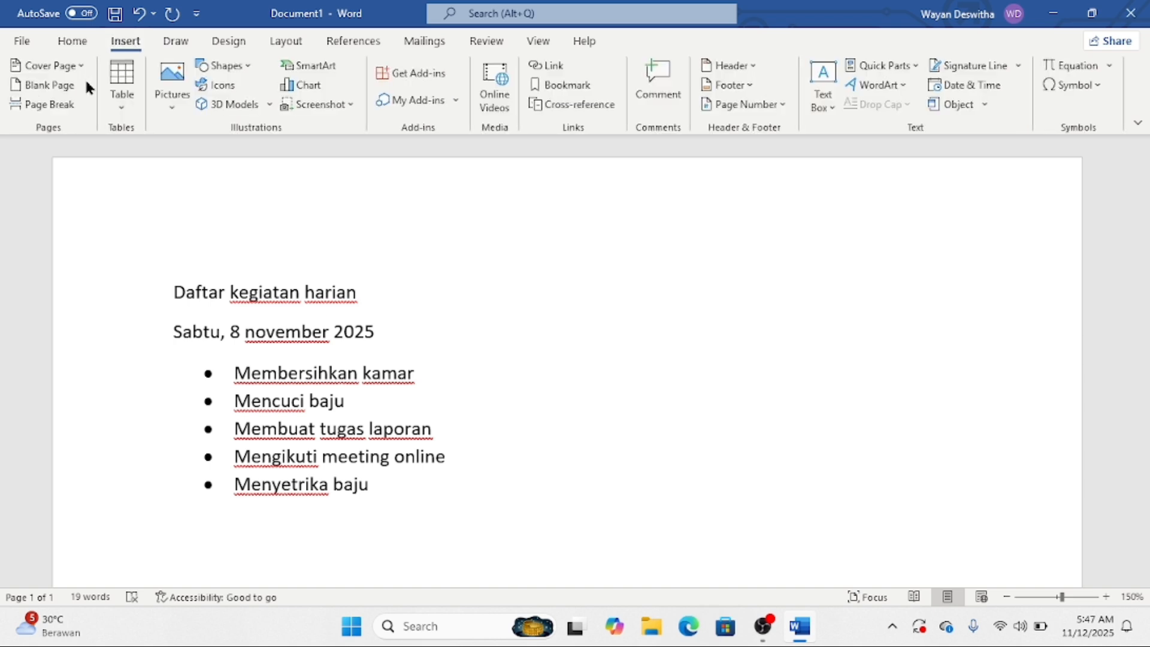
{"action": "left_click", "coordinate": [68, 80]}
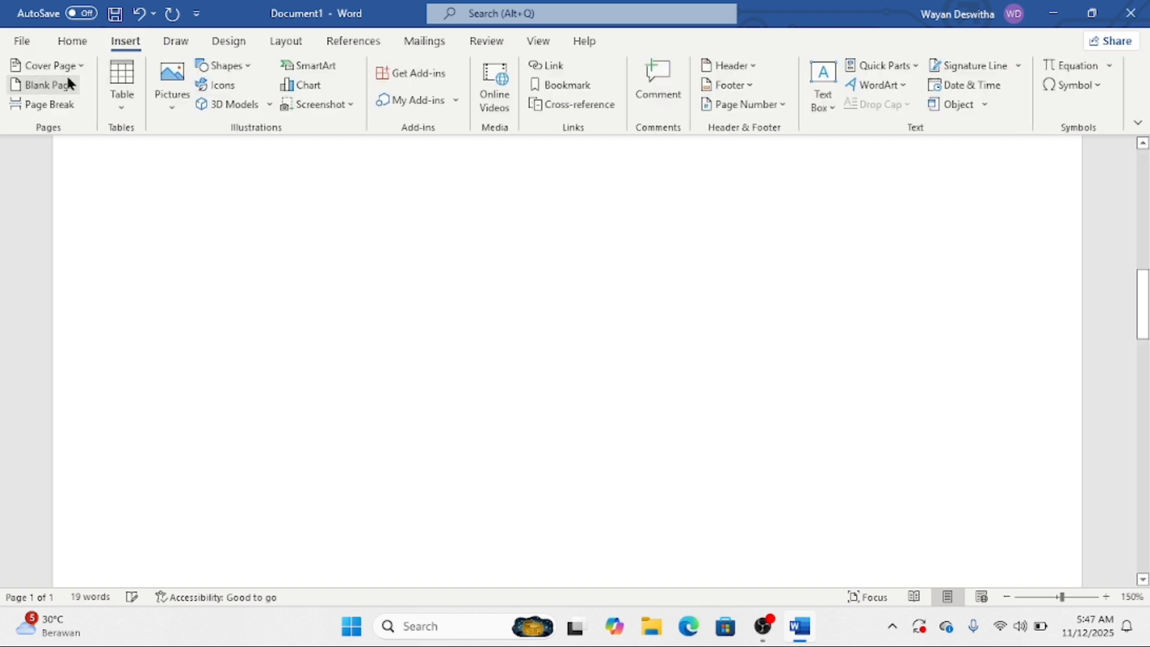
{"action": "type", "text": "Dfatr"}
{"action": "key", "text": "BackSpace"}
{"action": "key", "text": "BackSpace"}
{"action": "key", "text": "BackSpace"}
{"action": "key", "text": "BackSpace"}
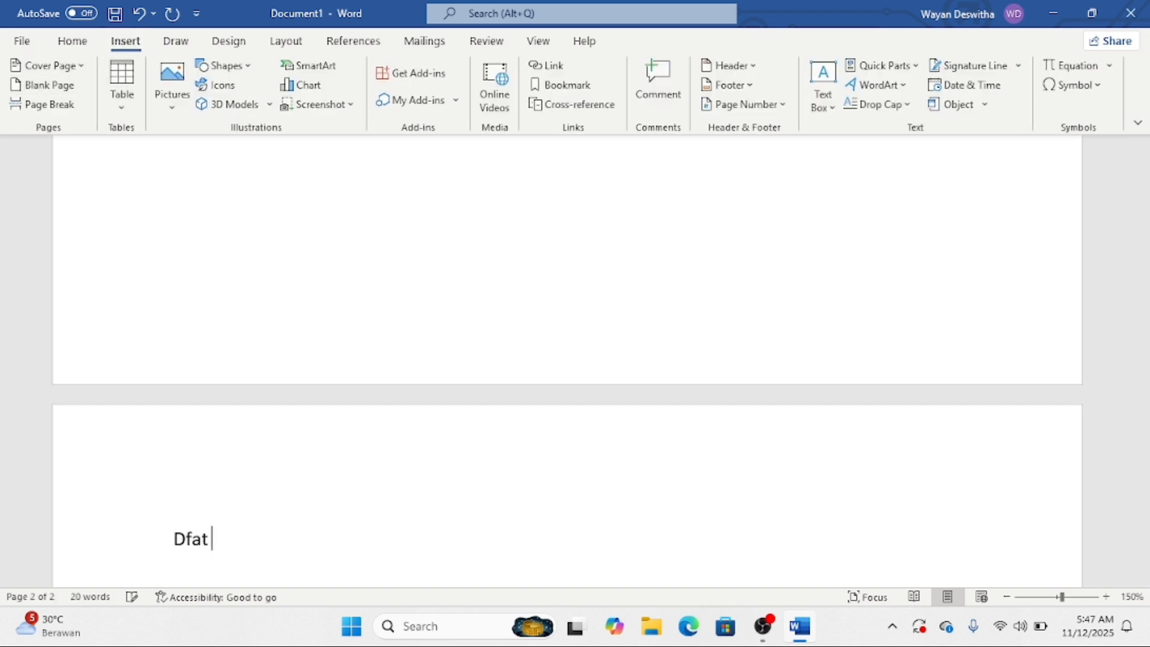
{"action": "type", "text": "aftarr"}
{"action": "key", "text": "BackSpace"}
{"action": "type", "text": "perlengka"}
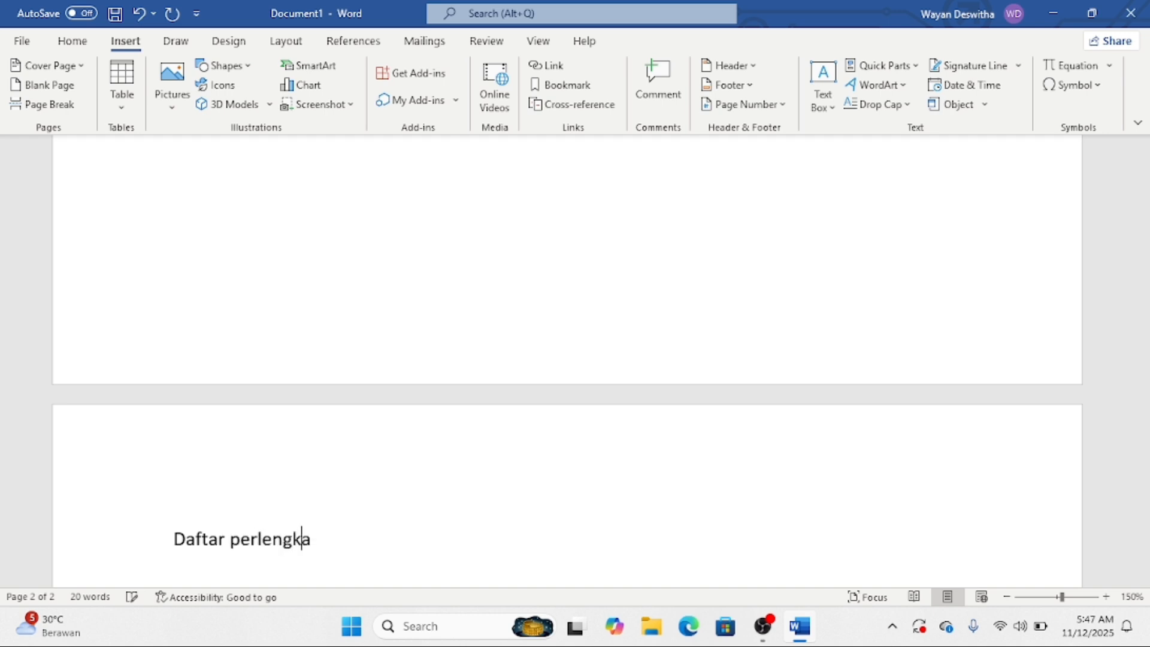
{"action": "type", "text": "pan rumah sait"}
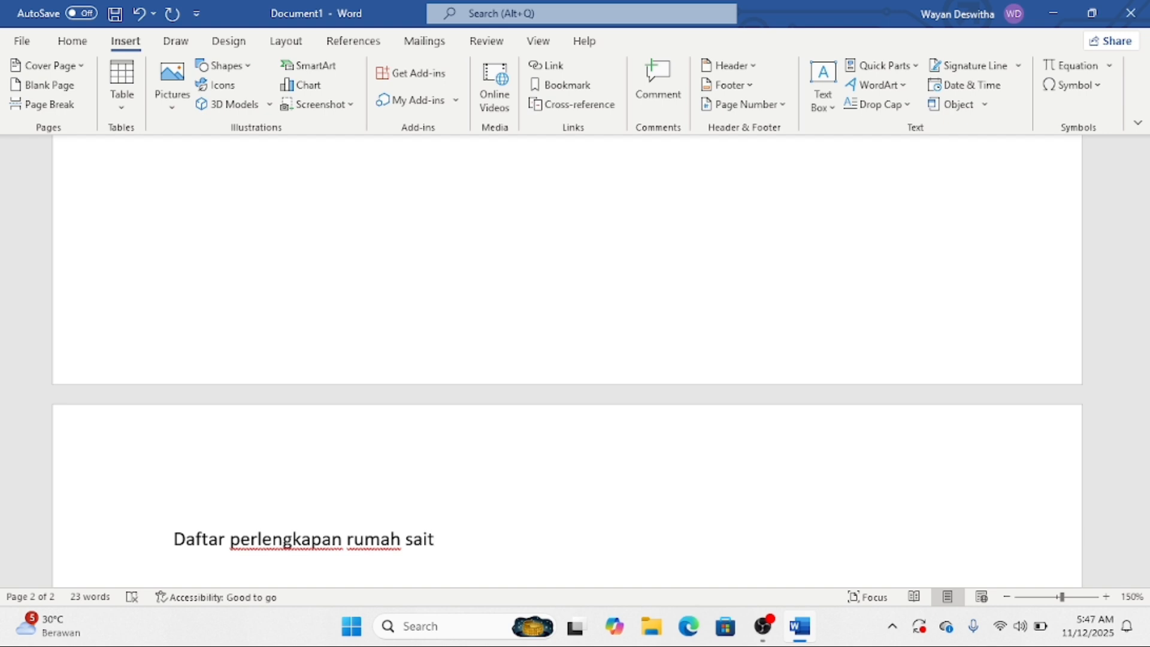
{"action": "key", "text": "BackSpace"}
{"action": "key", "text": "BackSpace"}
{"action": "type", "text": "kit"}
{"action": "key", "text": "Return"}
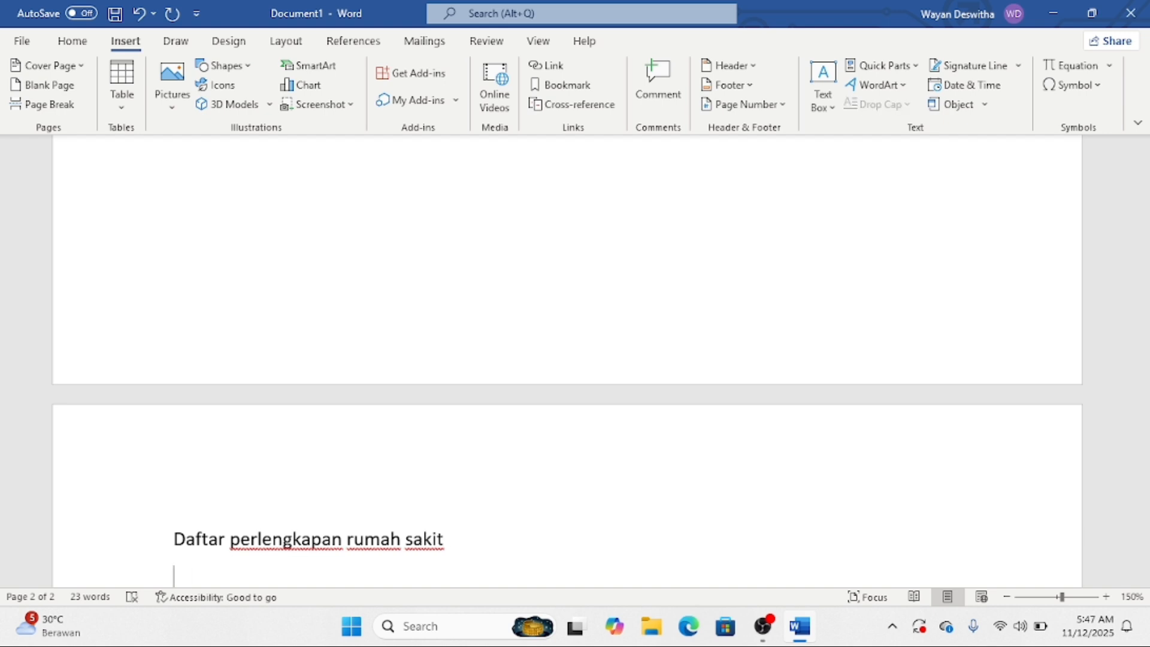
- List Kursi, Meja, Kursi roda, Ranjang rumah sakit and Computer on separate lines
{"action": "type", "text": "kursi"}
{"action": "key", "text": "Return"}
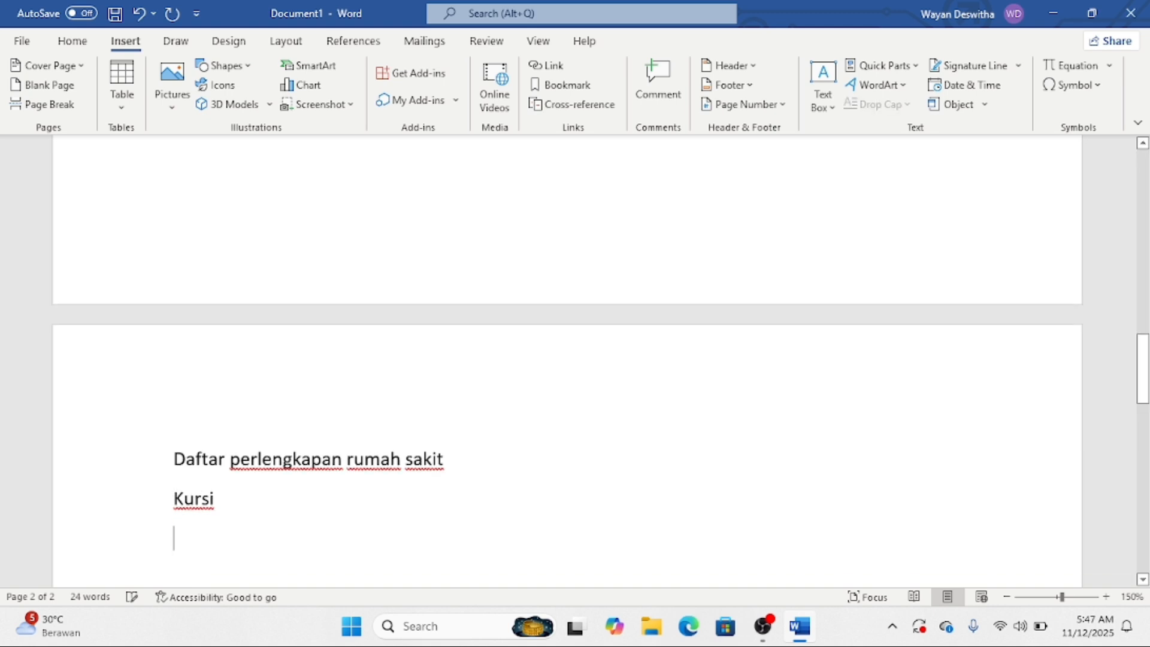
{"action": "type", "text": "meja"}
{"action": "key", "text": "Return"}
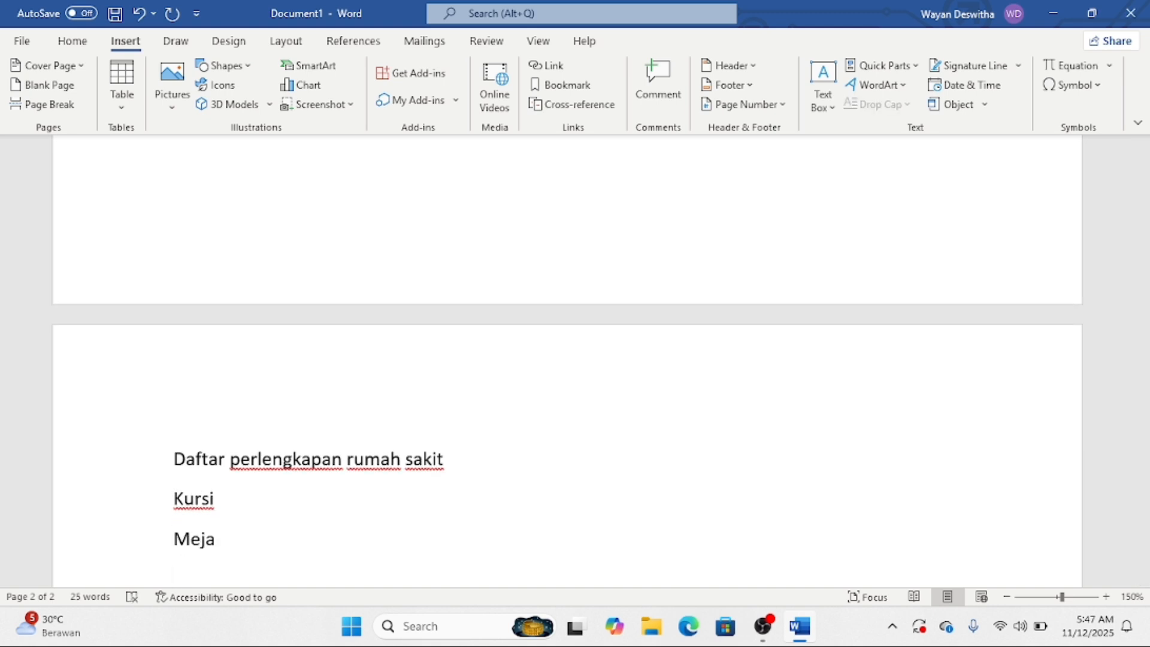
{"action": "type", "text": "kursi roda"}
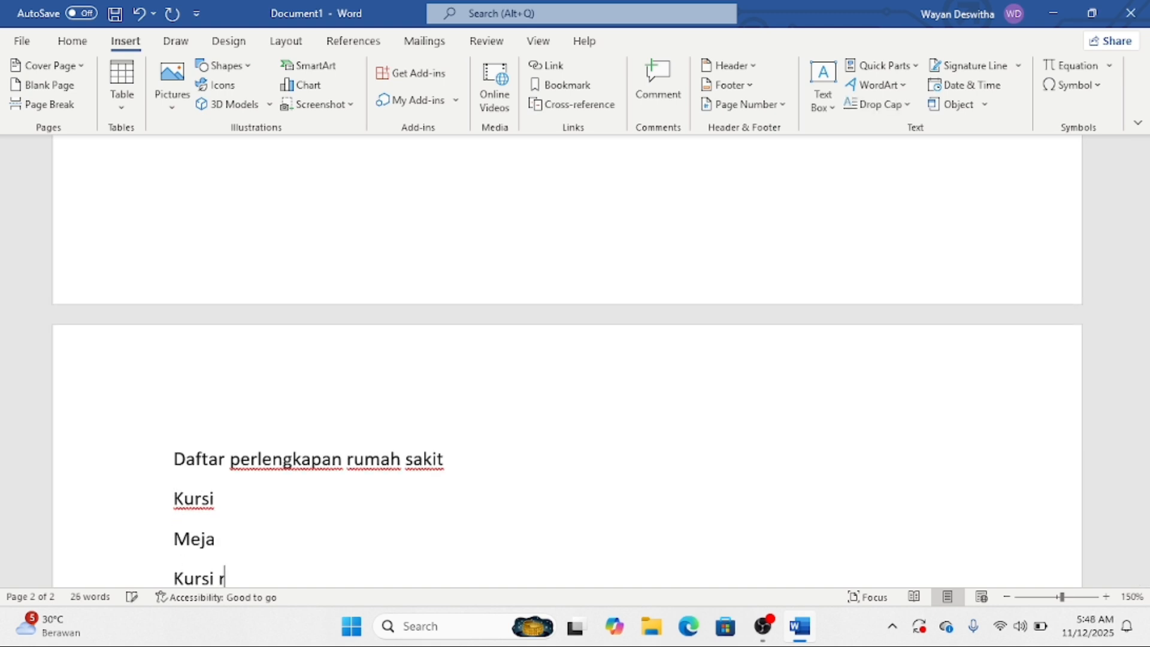
{"action": "key", "text": "Return"}
{"action": "type", "text": "ra"}
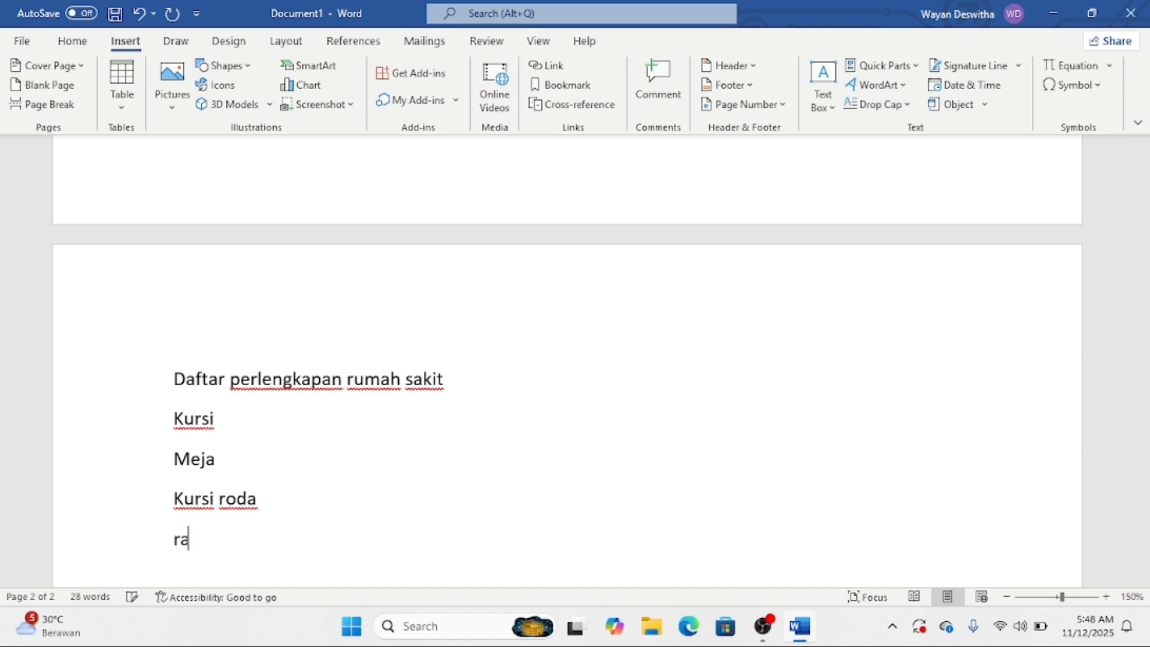
{"action": "type", "text": "njnag"}
{"action": "key", "text": "BackSpace"}
{"action": "key", "text": "BackSpace"}
{"action": "key", "text": "BackSpace"}
{"action": "type", "text": "ang rumah sakit"}
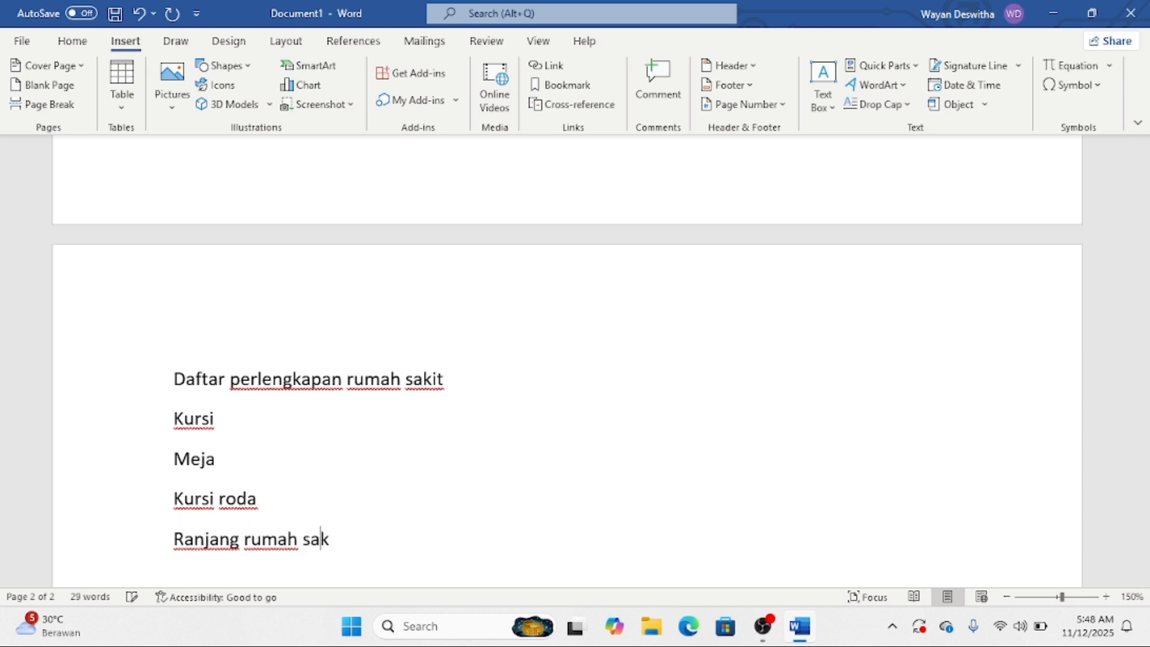
{"action": "key", "text": "Return"}
{"action": "type", "text": "kmputer"}
{"action": "key", "text": "BackSpace"}
{"action": "key", "text": "BackSpace"}
{"action": "key", "text": "BackSpace"}
{"action": "key", "text": "BackSpace"}
{"action": "key", "text": "BackSpace"}
{"action": "key", "text": "BackSpace"}
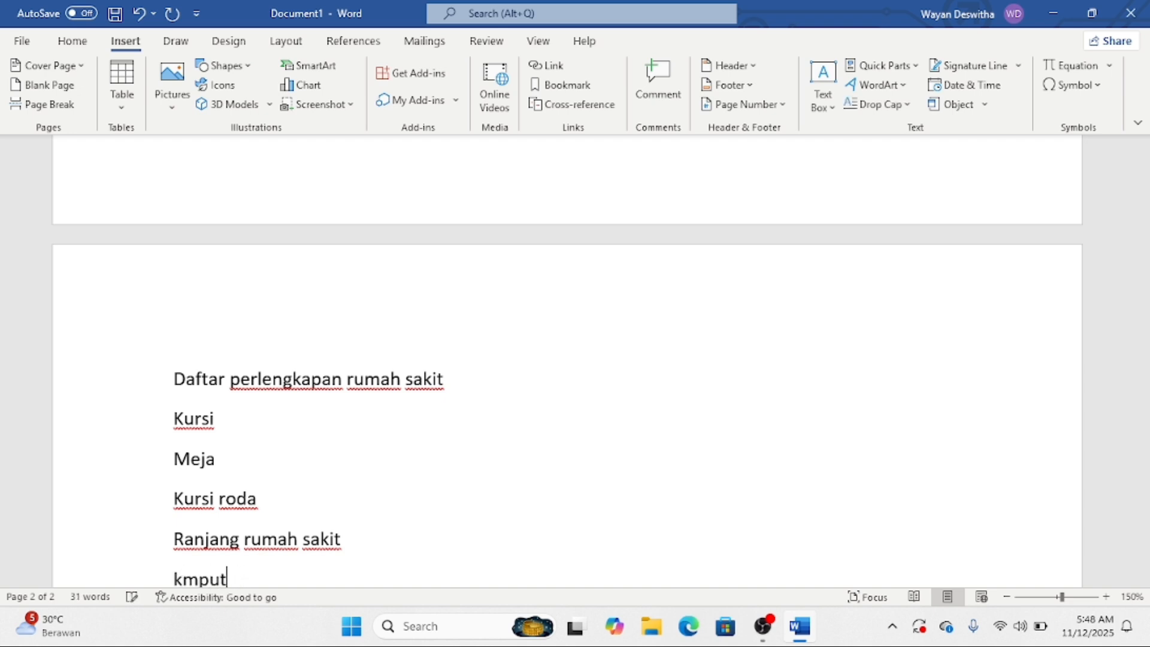
{"action": "type", "text": "omputer"}
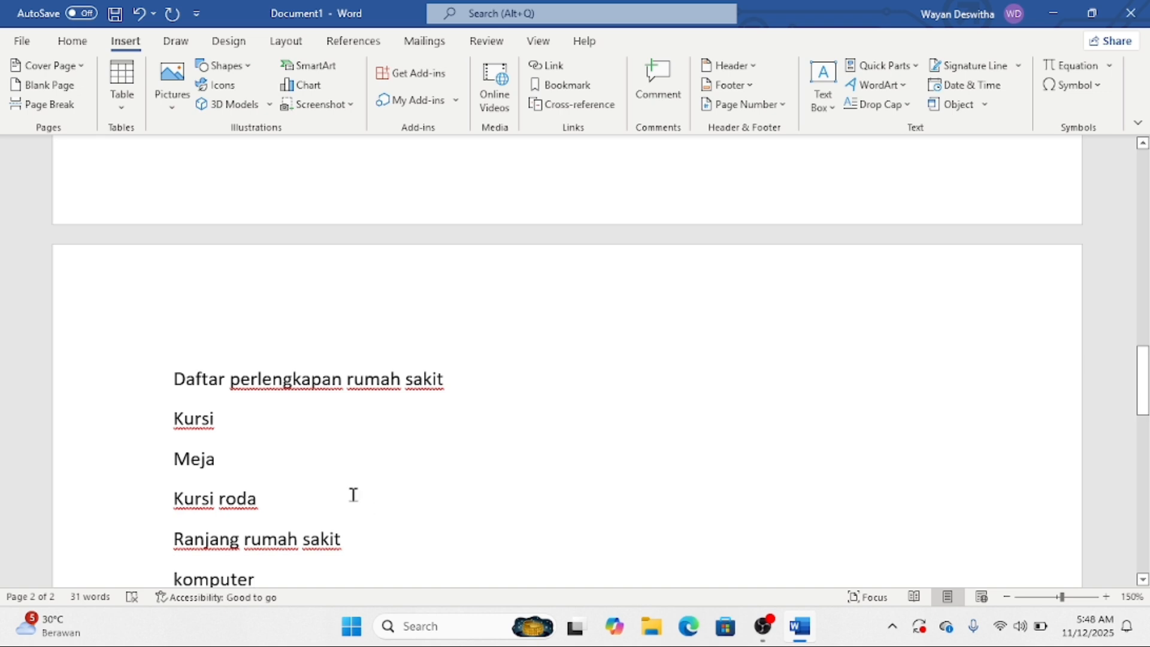
{"action": "scroll", "coordinate": [125, 483], "scroll_direction": "down", "scroll_amount": 1}
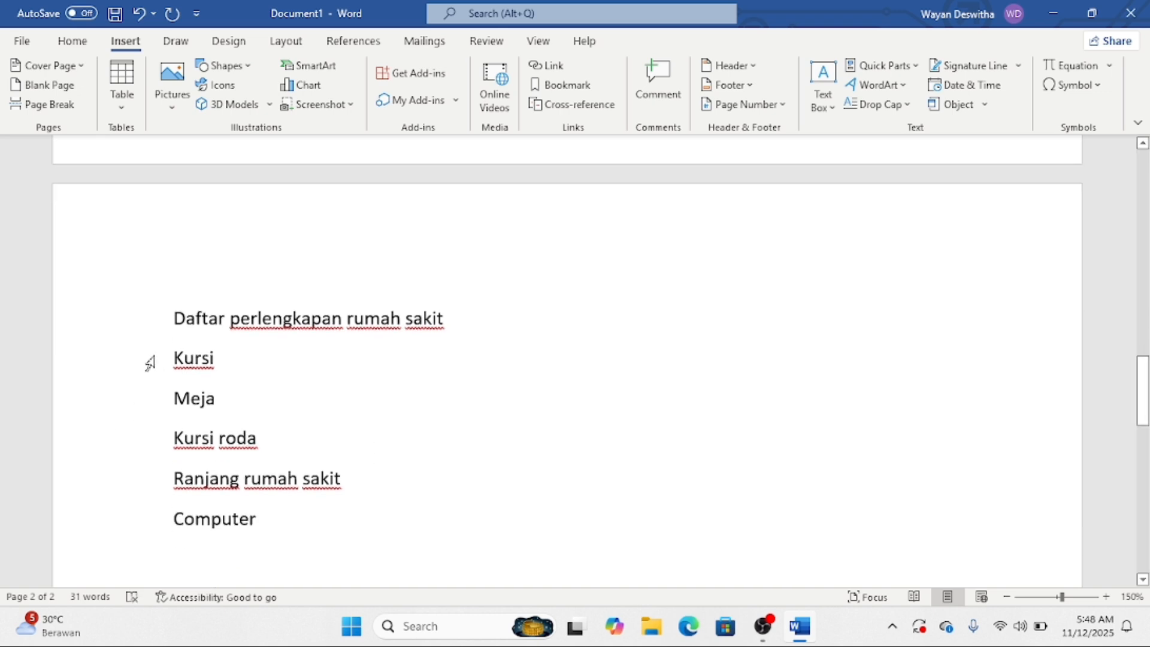
- Number Kursi through Computer as a 1. 2. 3. list and start a new line after it
{"action": "left_click_drag", "start_coordinate": [156, 361], "coordinate": [163, 514]}
{"action": "left_click", "coordinate": [72, 40]}
{"action": "left_click", "coordinate": [379, 76]}
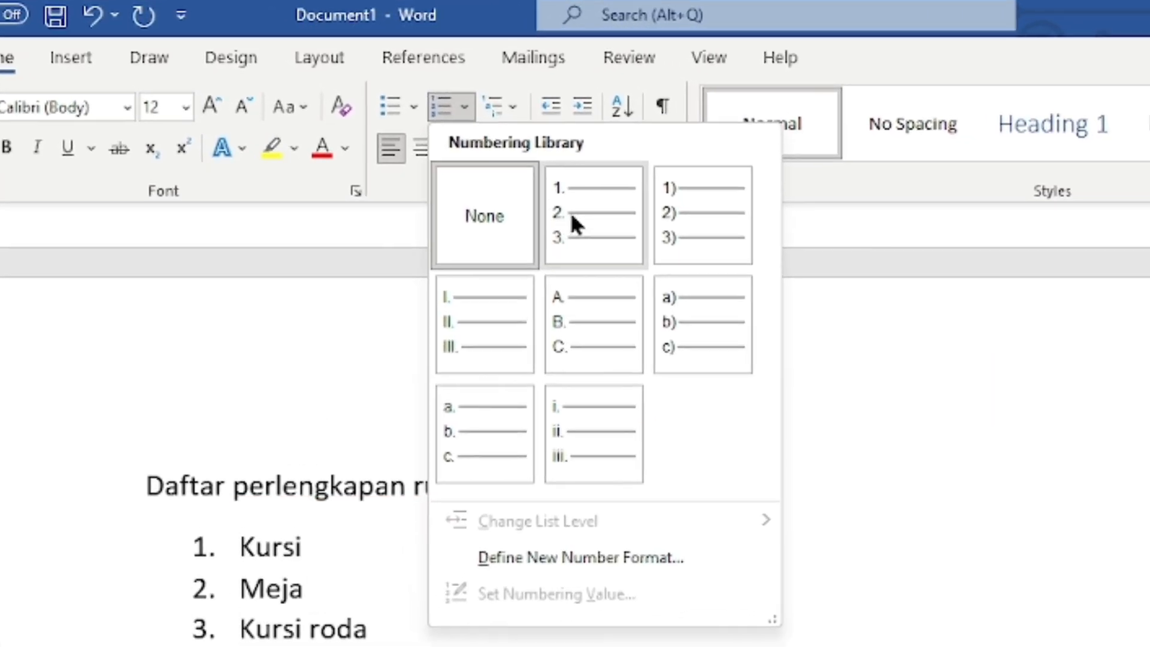
{"action": "left_click", "coordinate": [532, 205]}
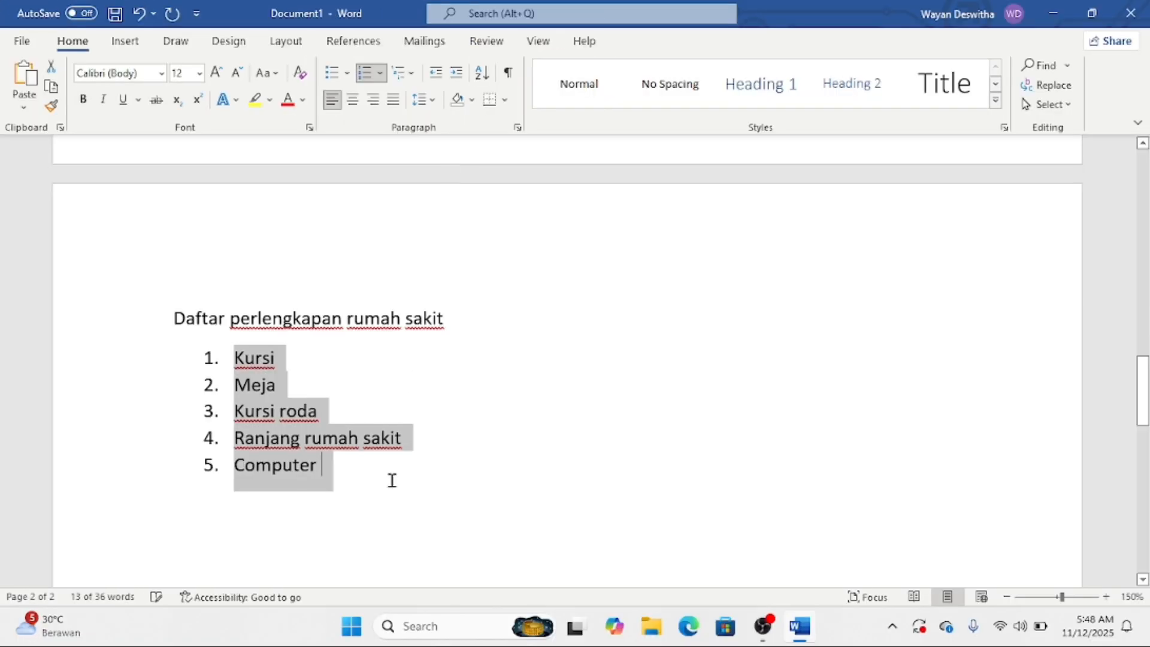
{"action": "left_click", "coordinate": [393, 481]}
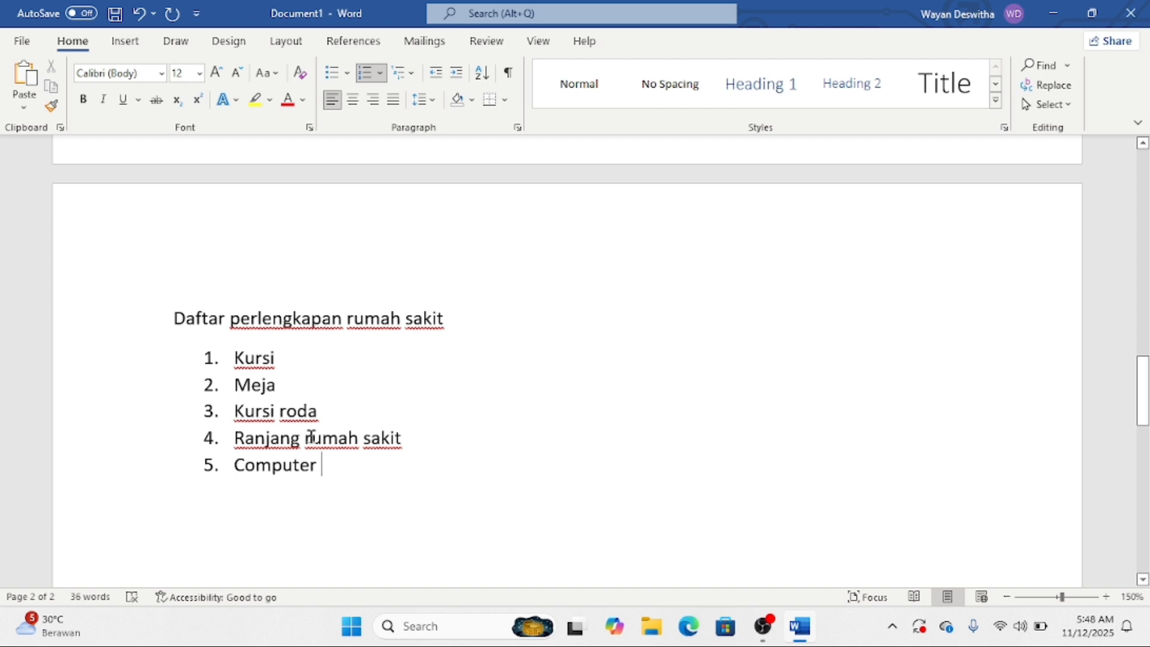
{"action": "key", "text": "Return"}
{"action": "key", "text": "Return"}
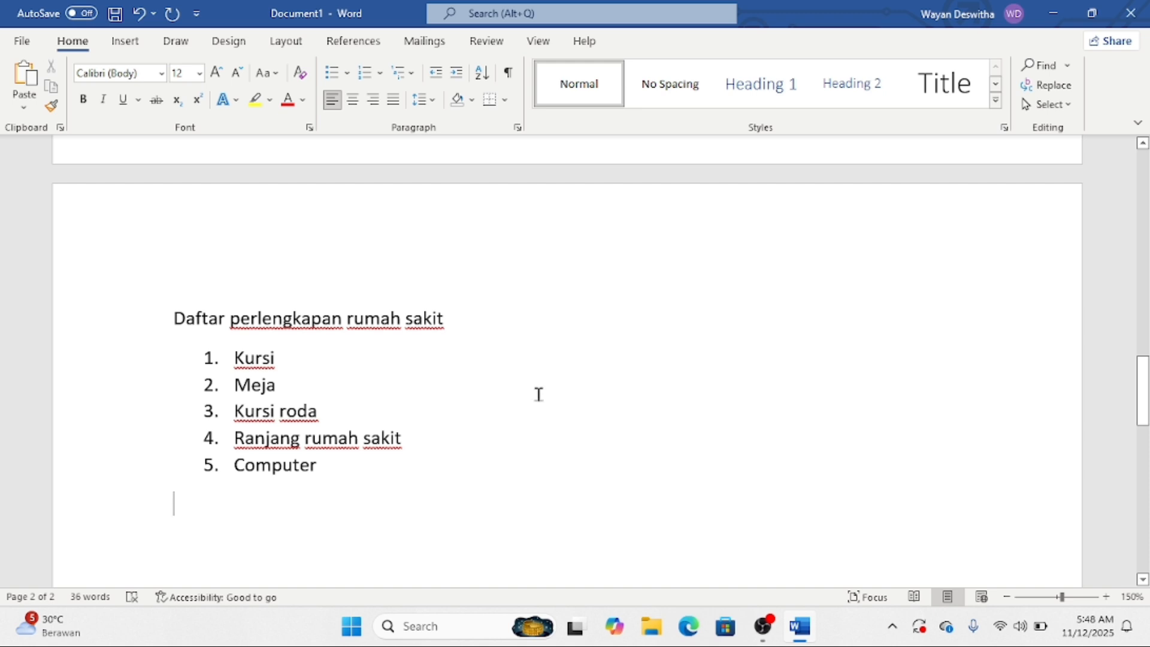
- Start a new page with the line 'Manfaat Prakerin'
{"action": "key", "text": "ctrl+Return"}
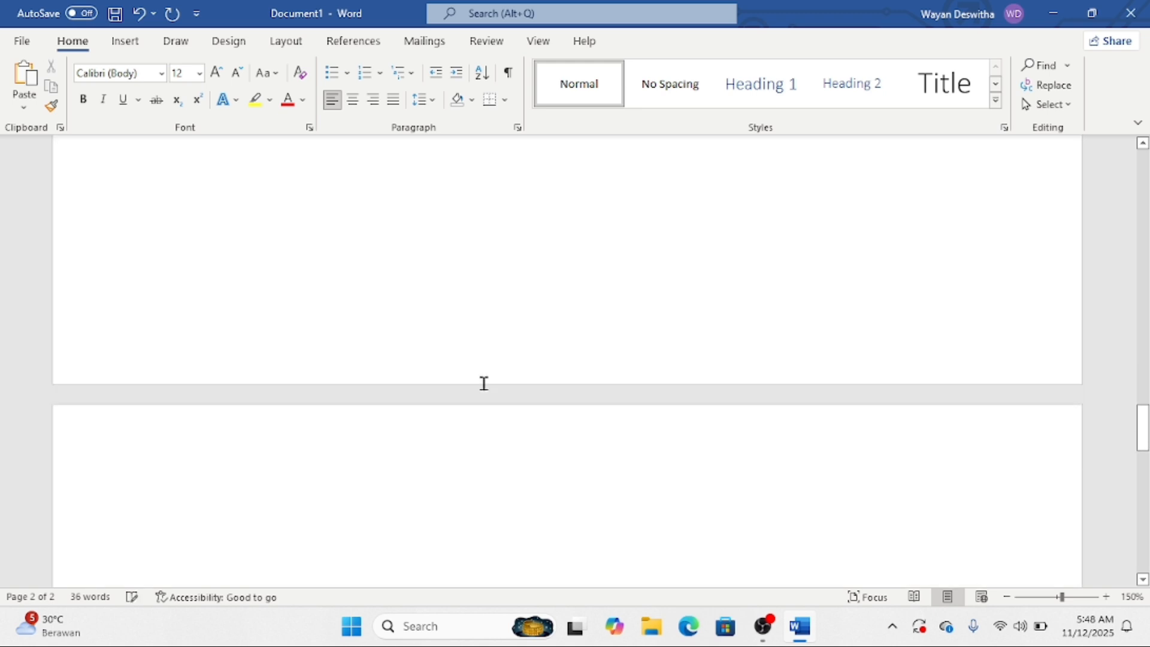
{"action": "scroll", "coordinate": [480, 381], "scroll_direction": "up", "scroll_amount": 10}
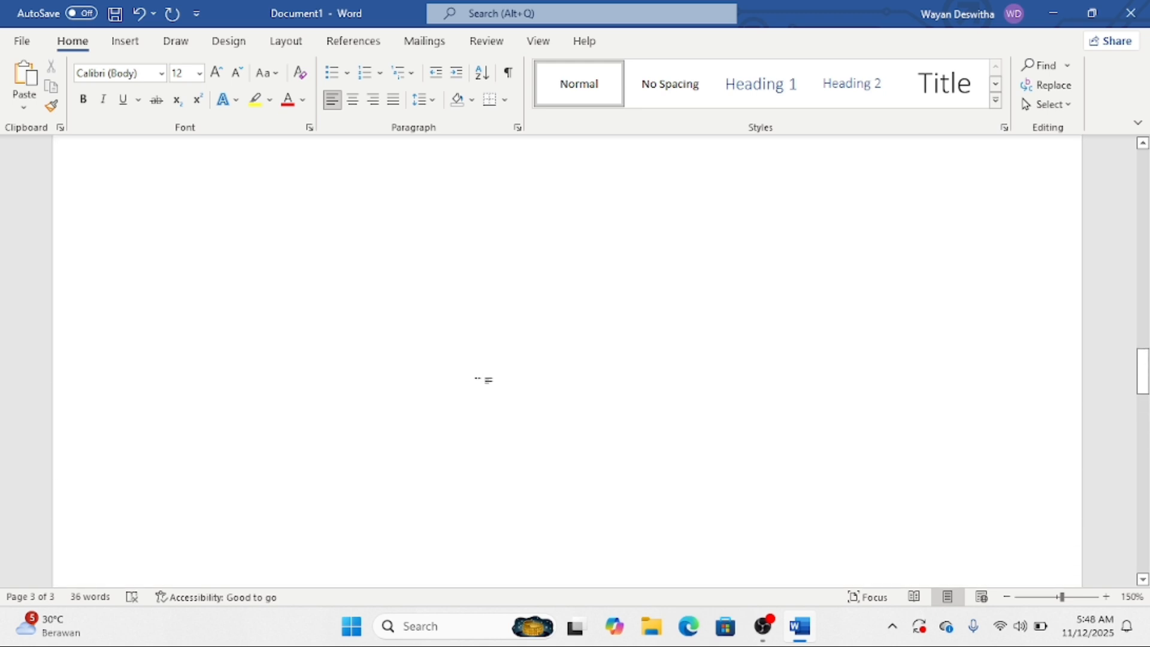
{"action": "scroll", "coordinate": [474, 377], "scroll_direction": "down", "scroll_amount": 10}
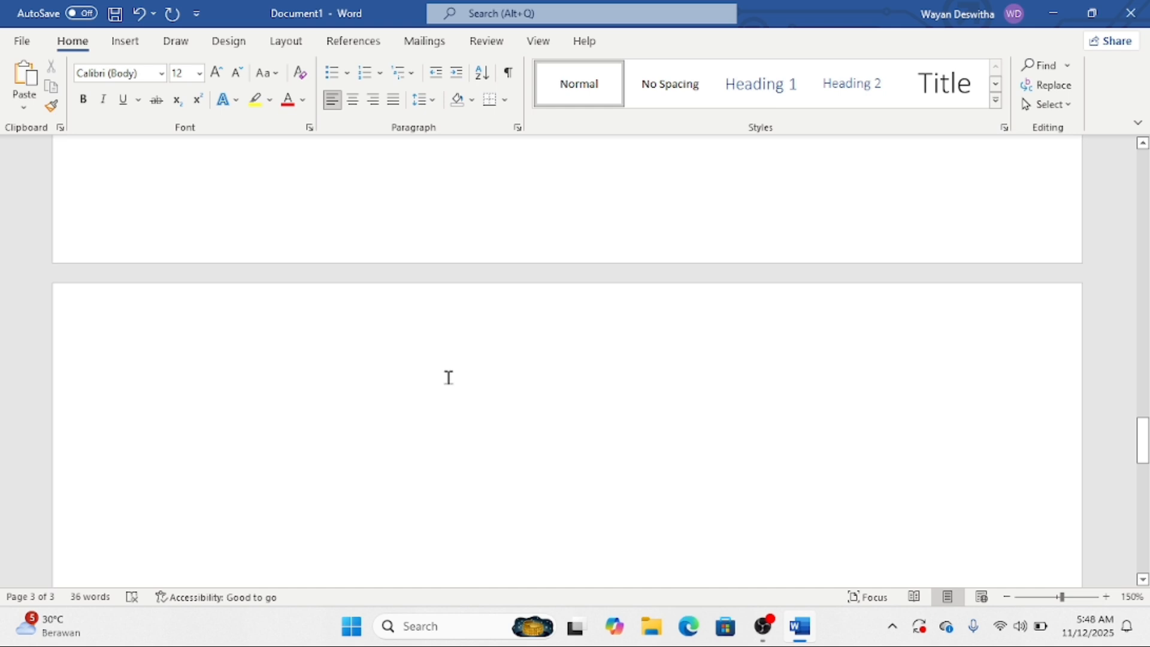
{"action": "type", "text": "Manfa"}
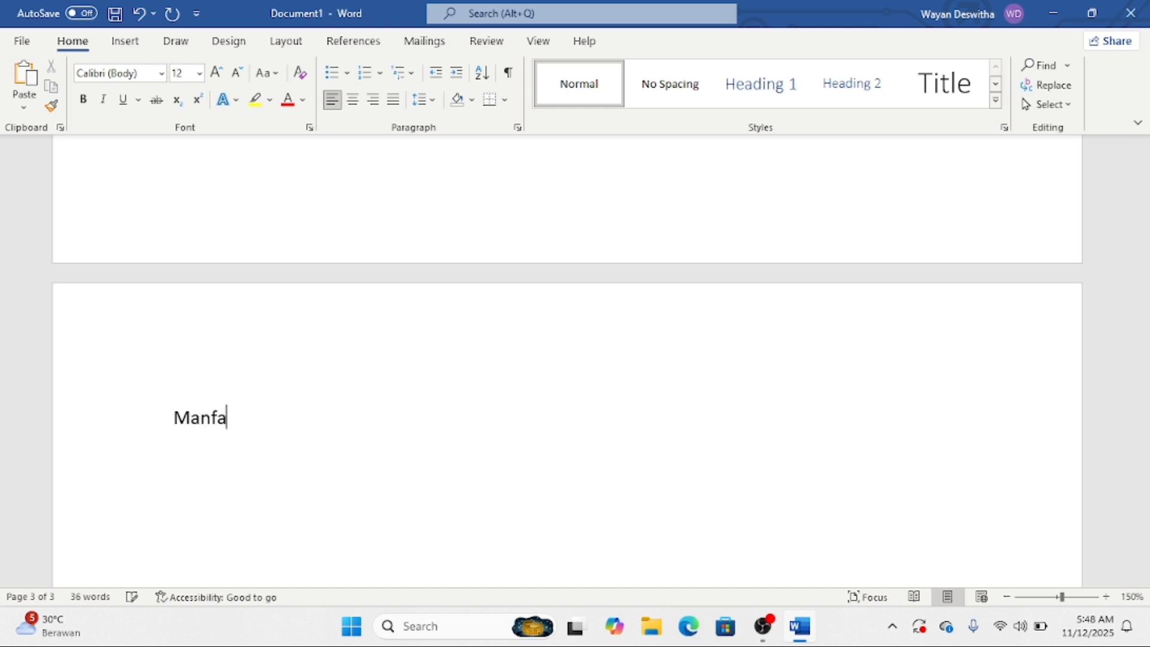
{"action": "type", "text": "t"}
{"action": "key", "text": "BackSpace"}
{"action": "type", "text": "at Prakerin"}
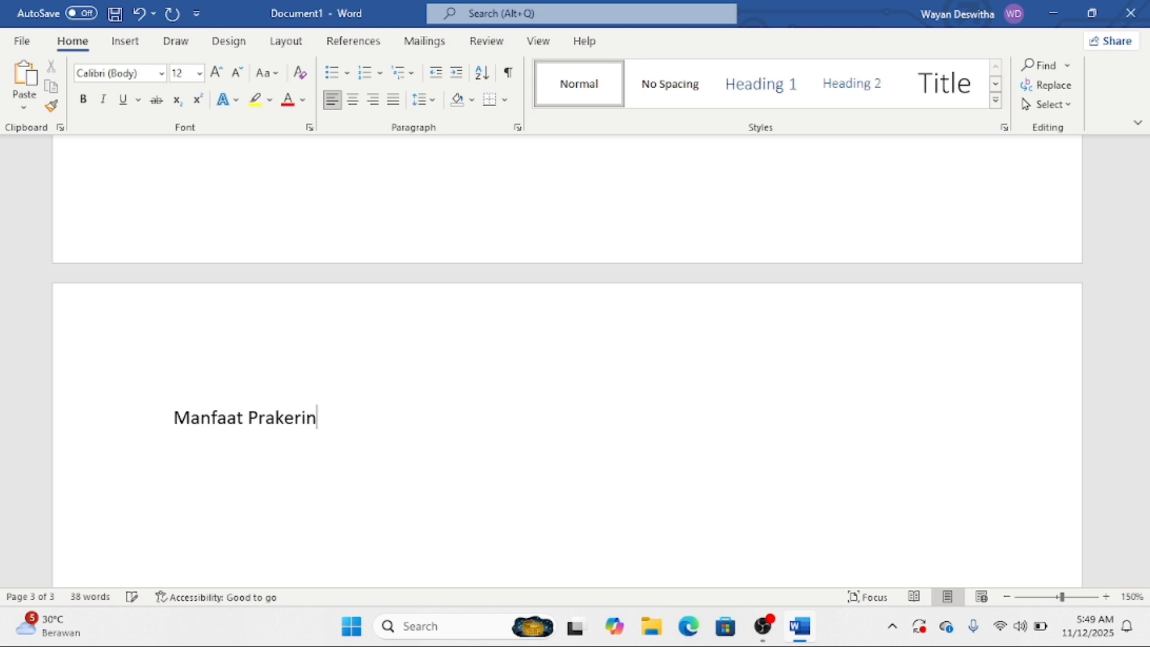
{"action": "key", "text": "Return"}
- Add the lines 'Manfaat bagi SMK', 'Manfaat bagi Tempat Prakerin' and 'Manfaat bagi siswa'
{"action": "type", "text": "Man"}
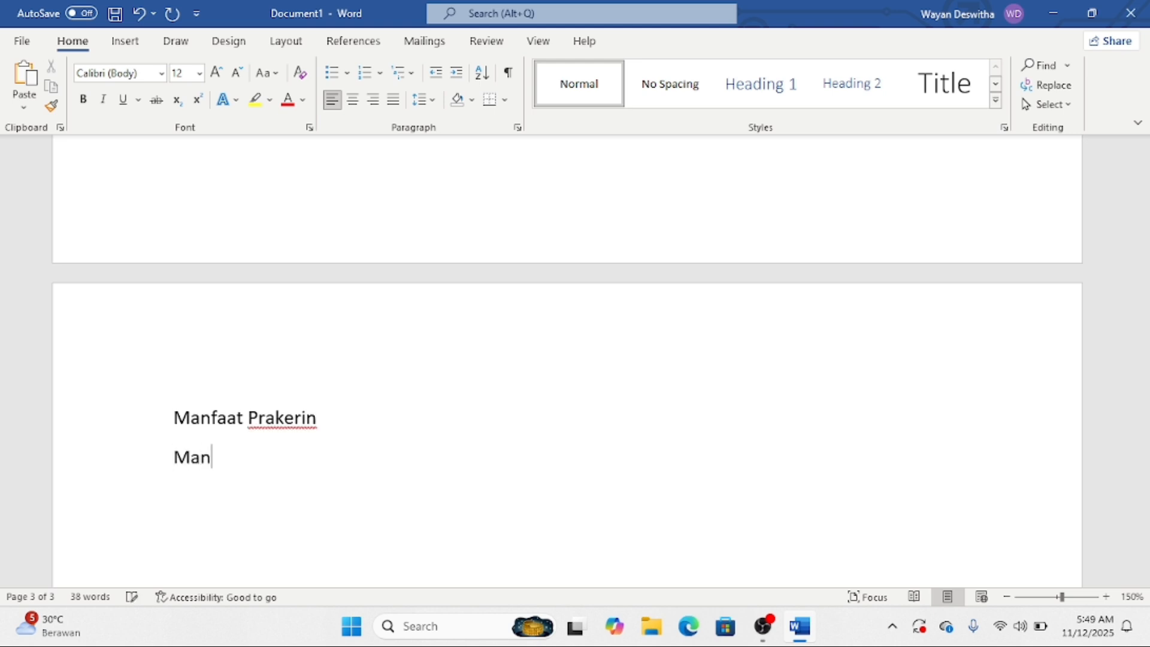
{"action": "type", "text": "faat bagi SMK"}
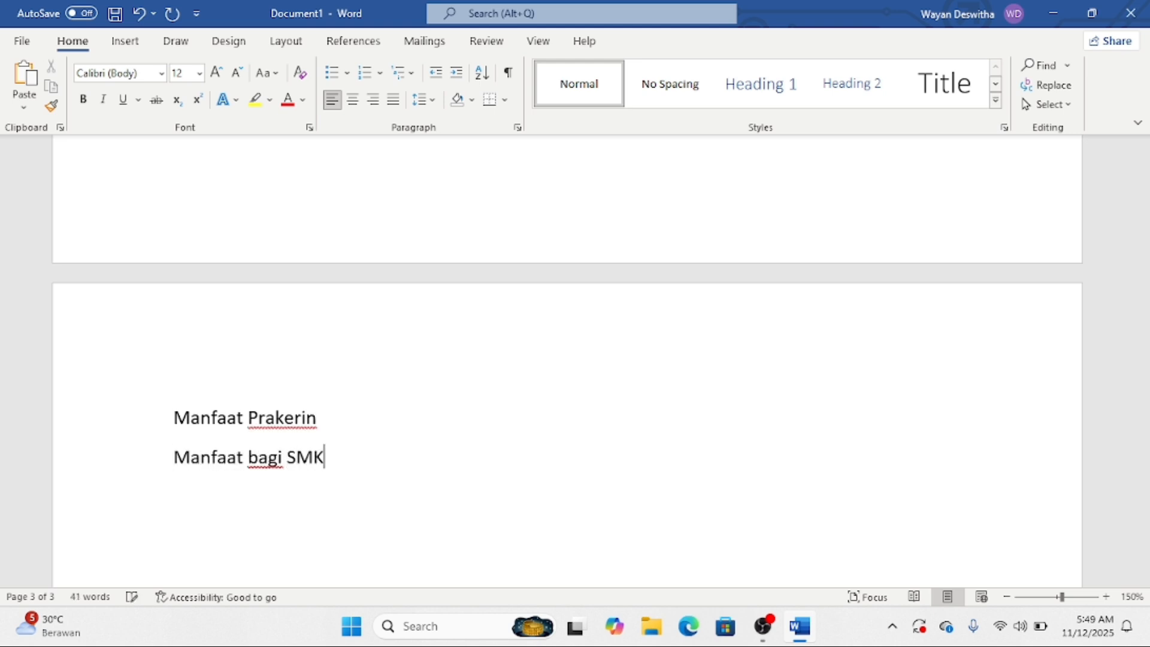
{"action": "key", "text": "Return"}
{"action": "type", "text": "ma"}
{"action": "type", "text": "nfaat bagi "}
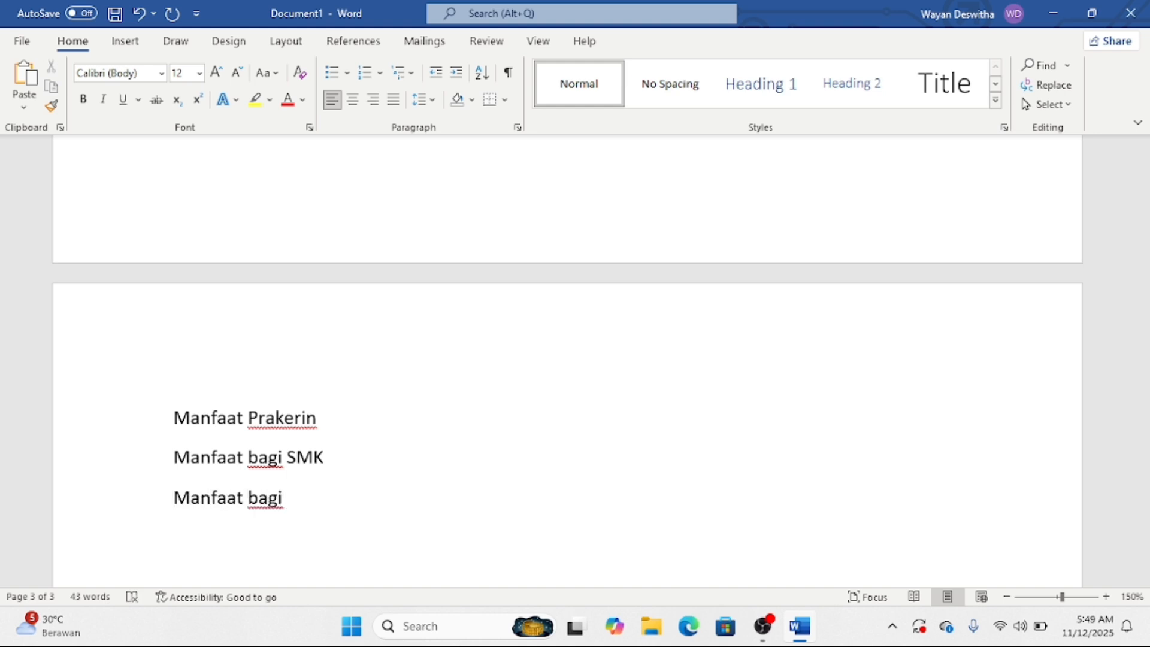
{"action": "type", "text": "Tempat P"}
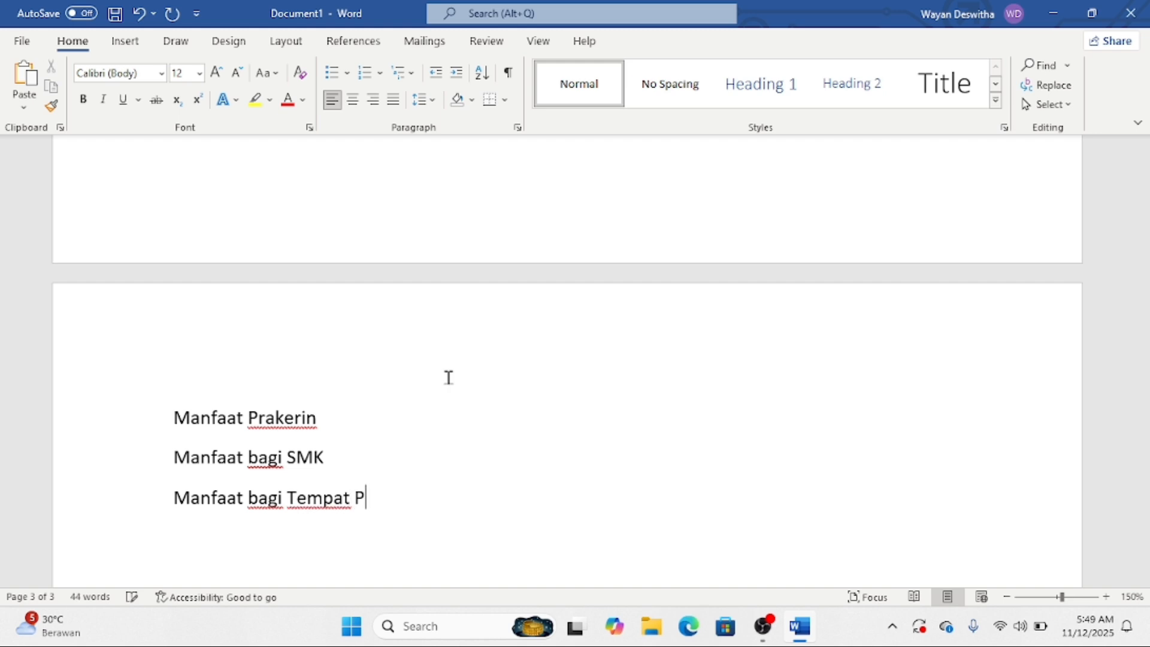
{"action": "type", "text": "rakerin"}
{"action": "key", "text": "Return"}
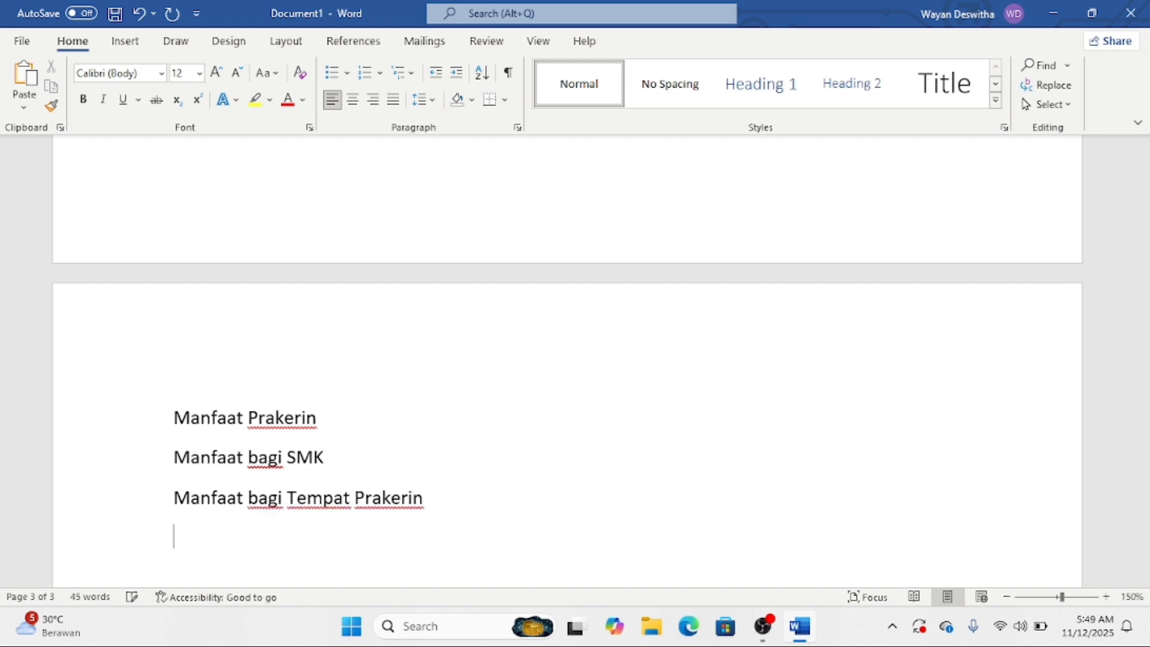
{"action": "type", "text": "Manfaat nagi"}
{"action": "key", "text": "BackSpace"}
{"action": "key", "text": "BackSpace"}
{"action": "key", "text": "BackSpace"}
{"action": "key", "text": "BackSpace"}
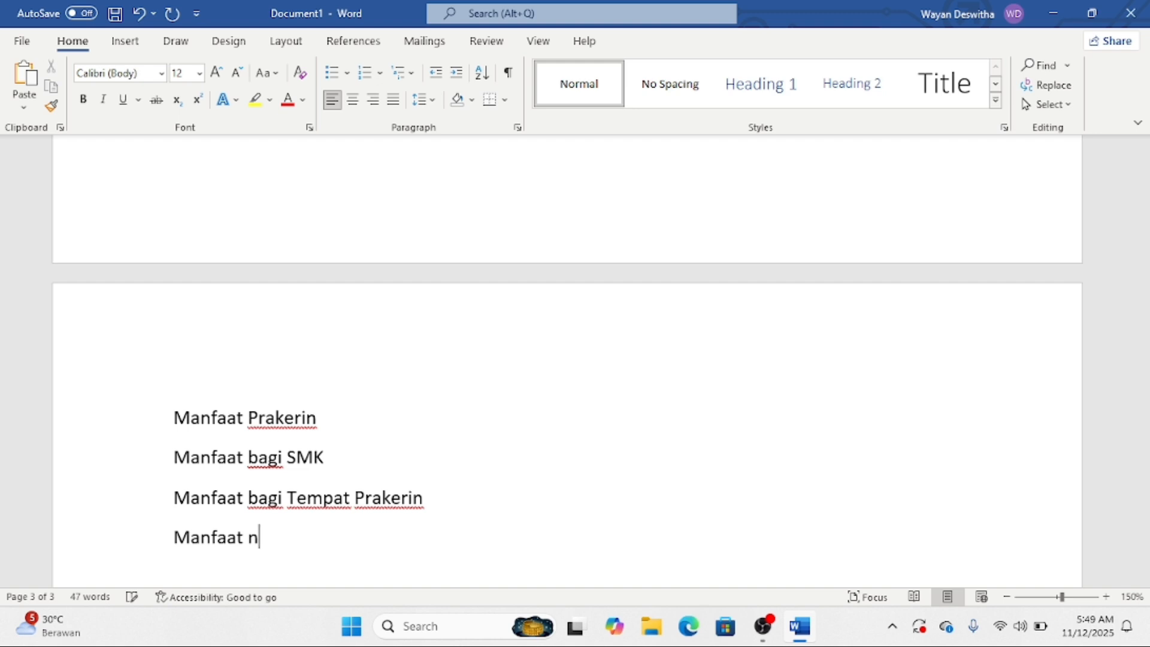
{"action": "type", "text": "bagi siswa"}
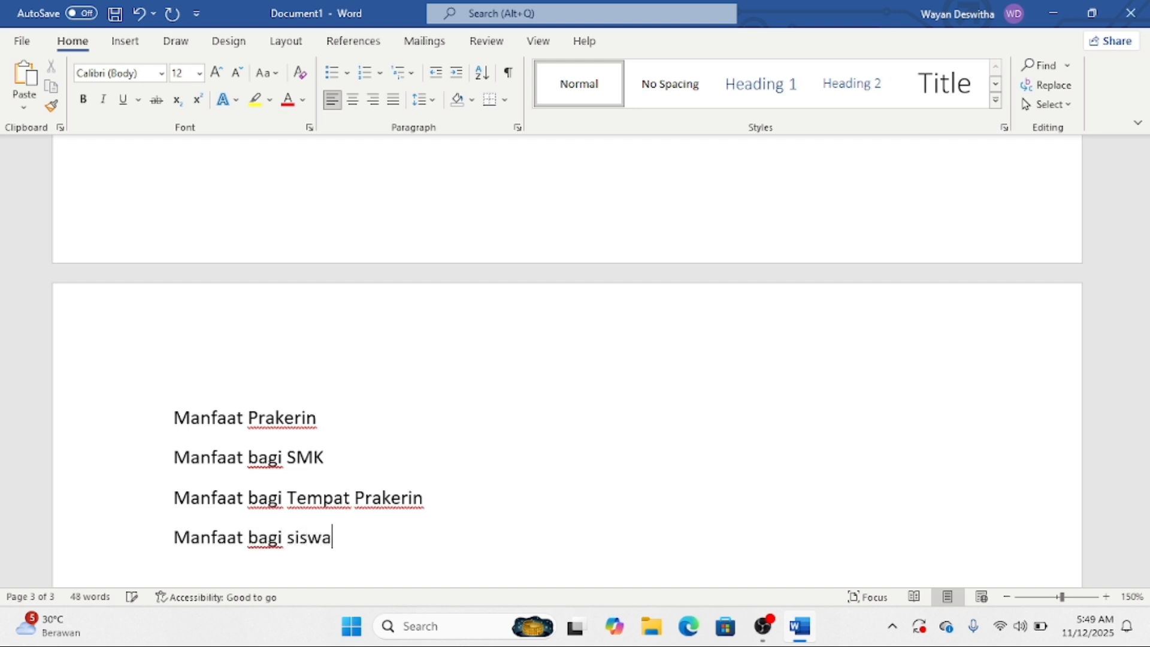
{"action": "key", "text": "Return"}
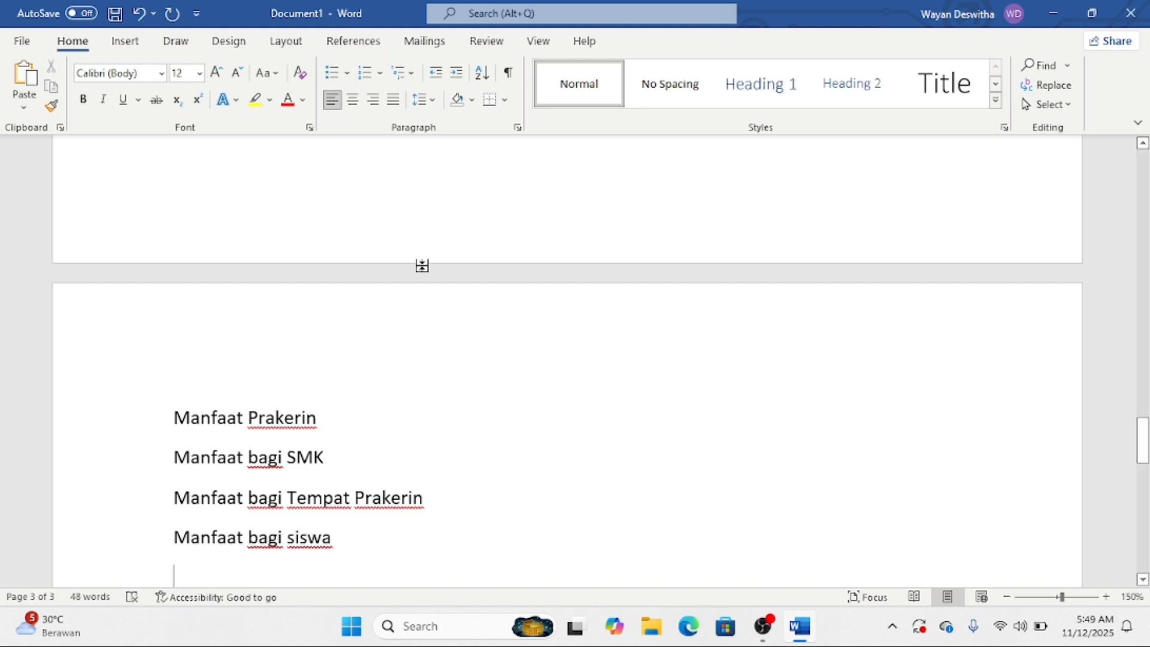
- Number 'Manfaat Prakerin' with the 1./1.1./1.1.1. multilevel list, demoted to level 1.1
{"action": "left_click_drag", "start_coordinate": [173, 417], "coordinate": [313, 417]}
{"action": "left_click", "coordinate": [147, 428]}
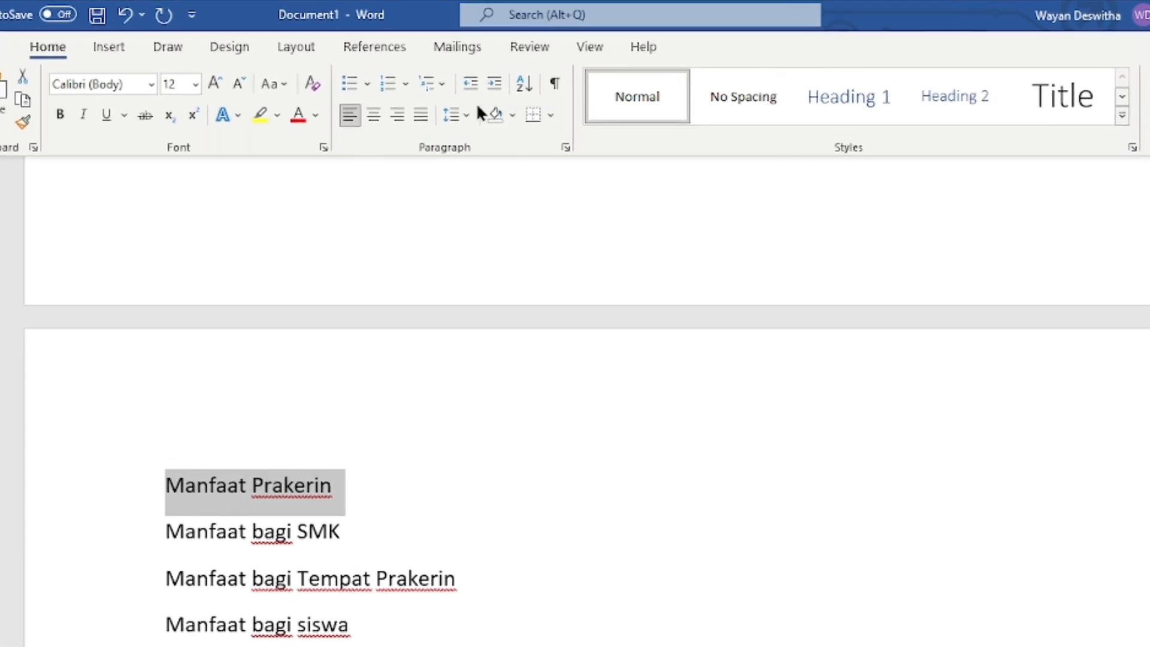
{"action": "left_click", "coordinate": [403, 73]}
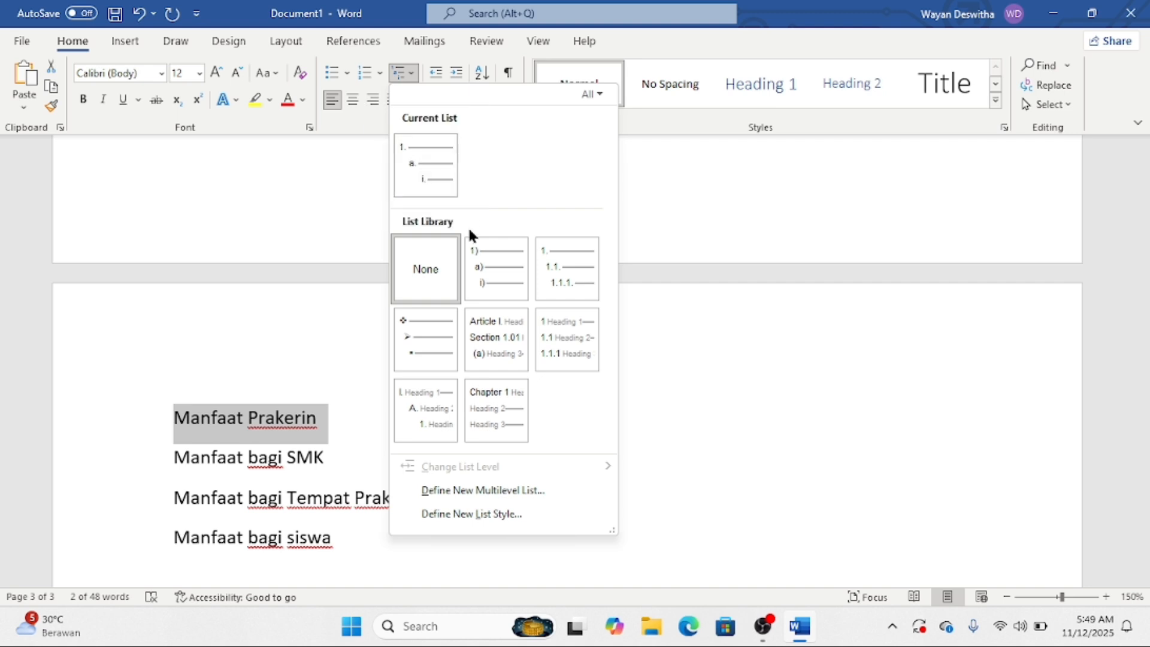
{"action": "mouse_move", "coordinate": [560, 266]}
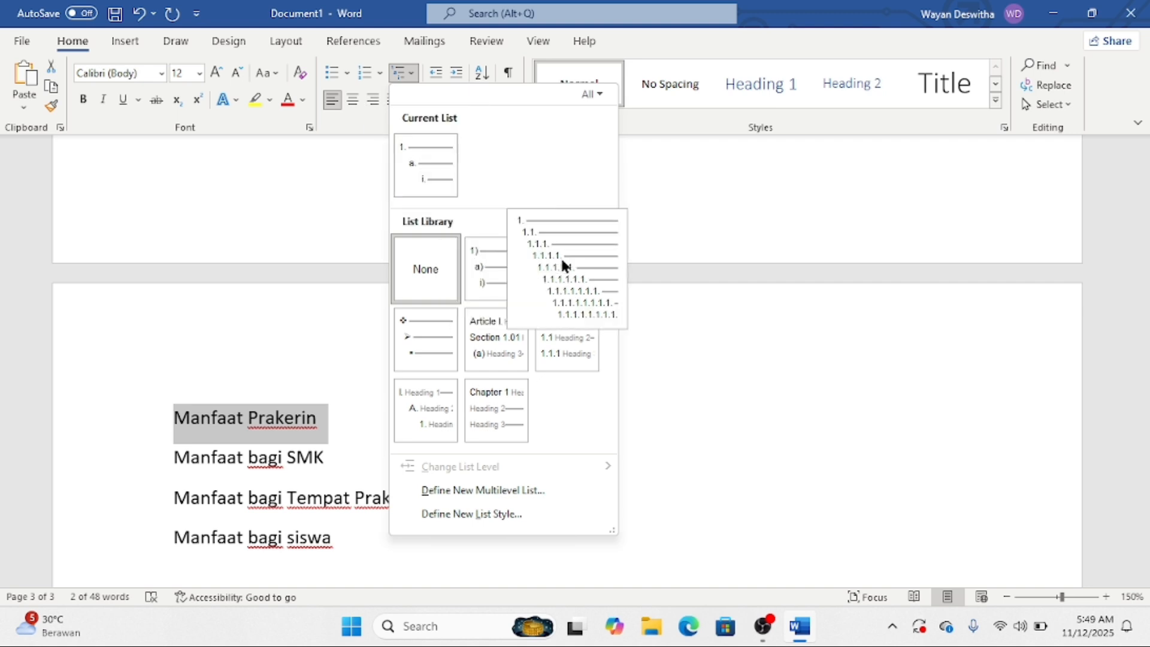
{"action": "left_click", "coordinate": [562, 261]}
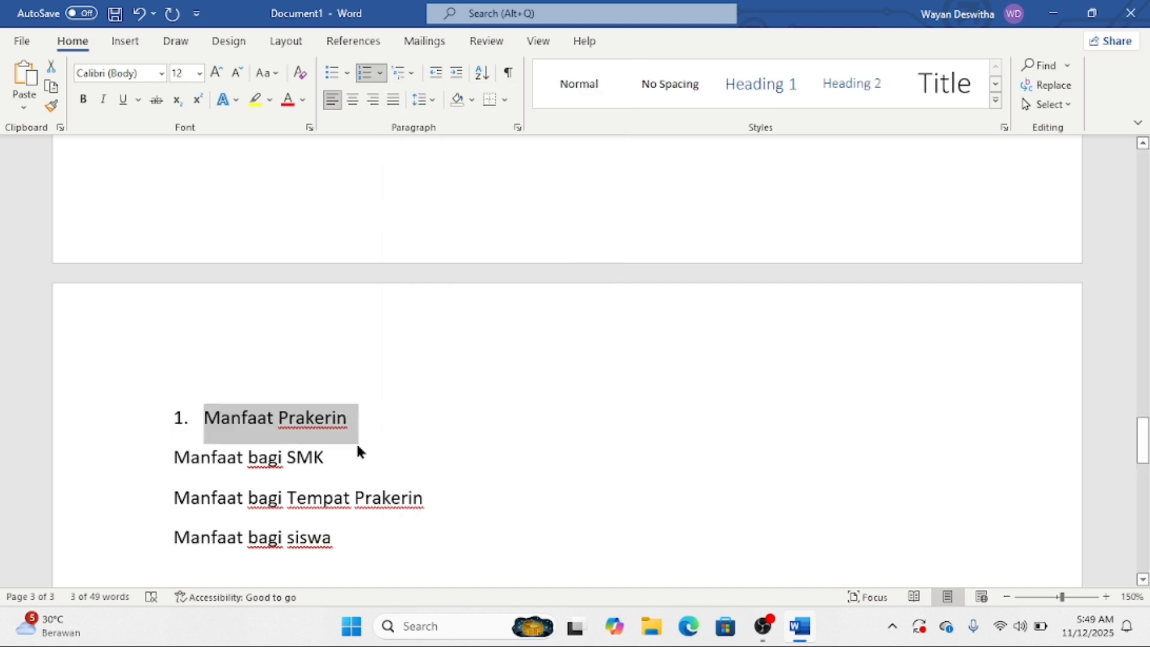
{"action": "key", "text": "Tab"}
- Number the three Manfaat bagi lines at level 1.1.1. and start a new page
{"action": "left_click_drag", "start_coordinate": [172, 473], "coordinate": [356, 543]}
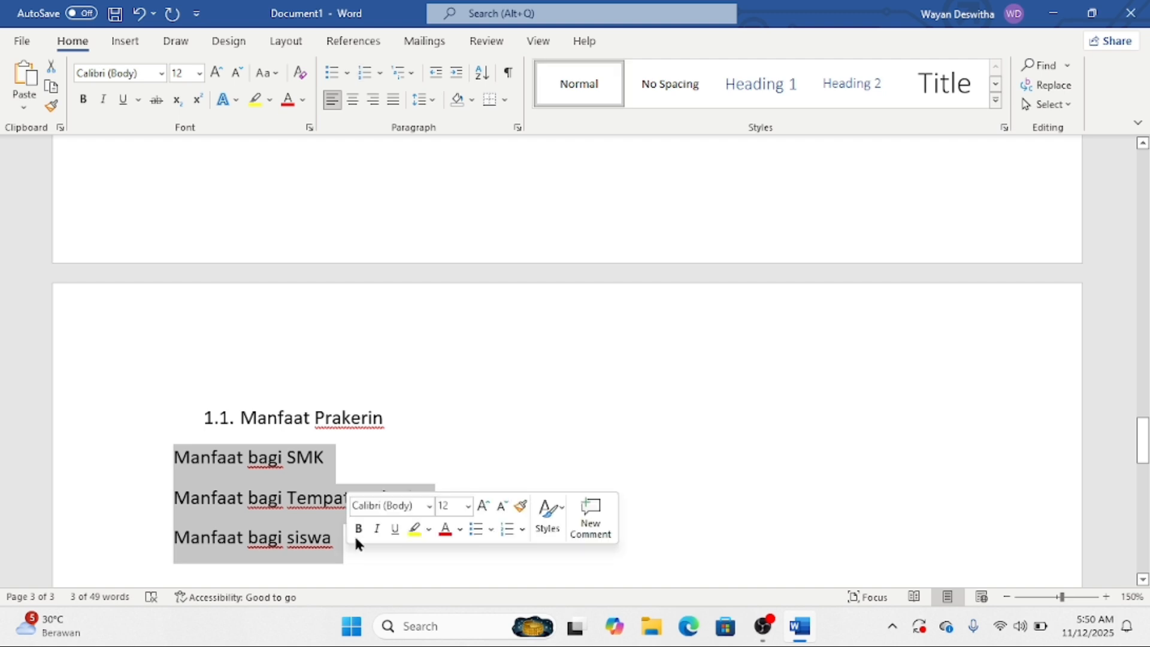
{"action": "left_click", "coordinate": [399, 72]}
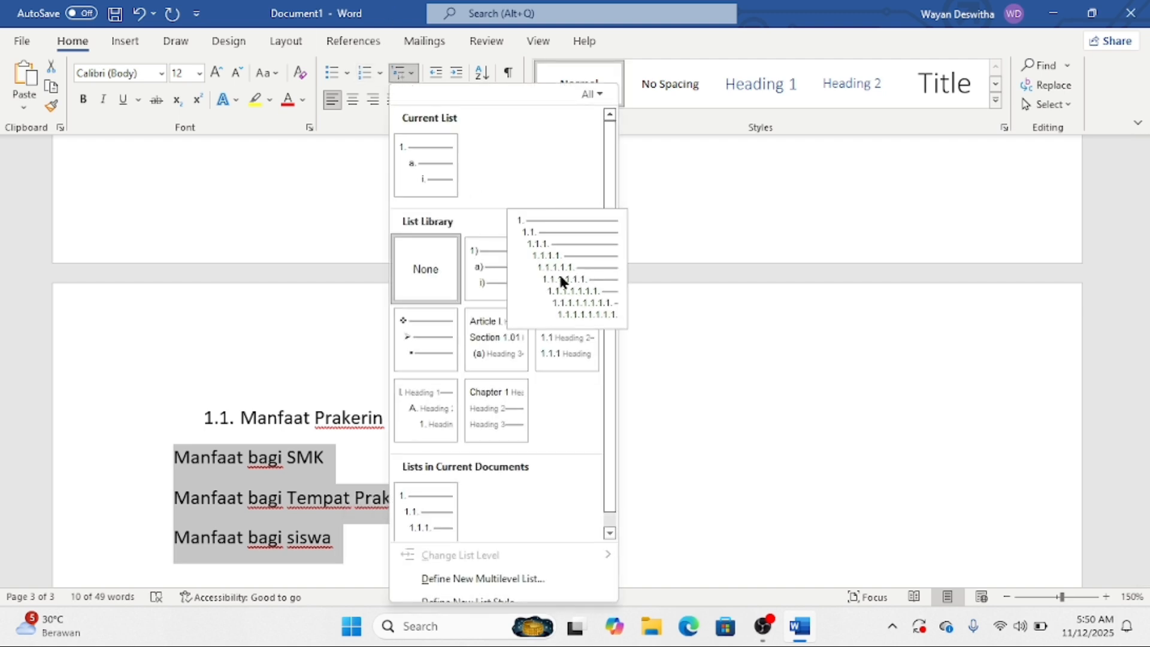
{"action": "left_click", "coordinate": [559, 272]}
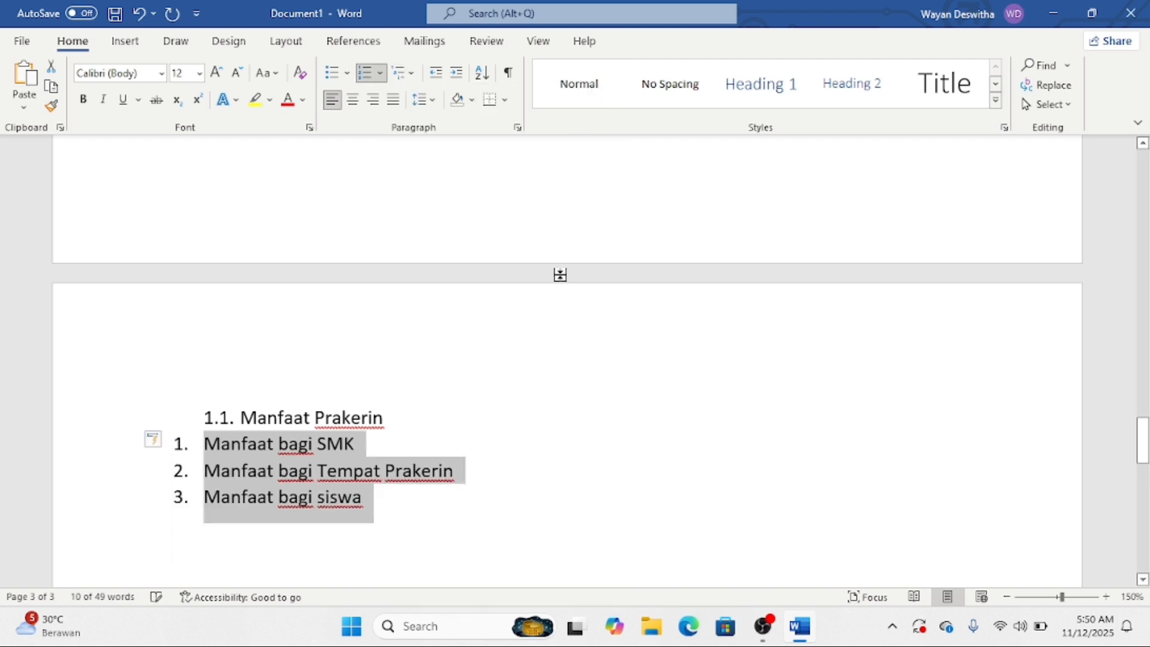
{"action": "left_click", "coordinate": [379, 75]}
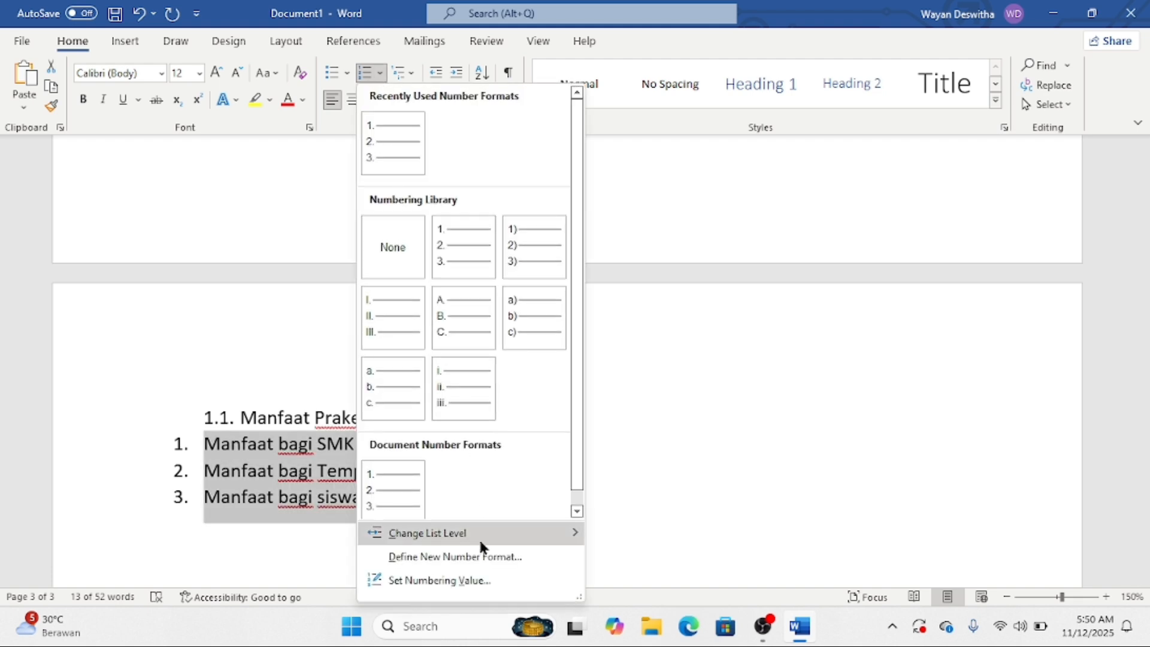
{"action": "mouse_move", "coordinate": [482, 532]}
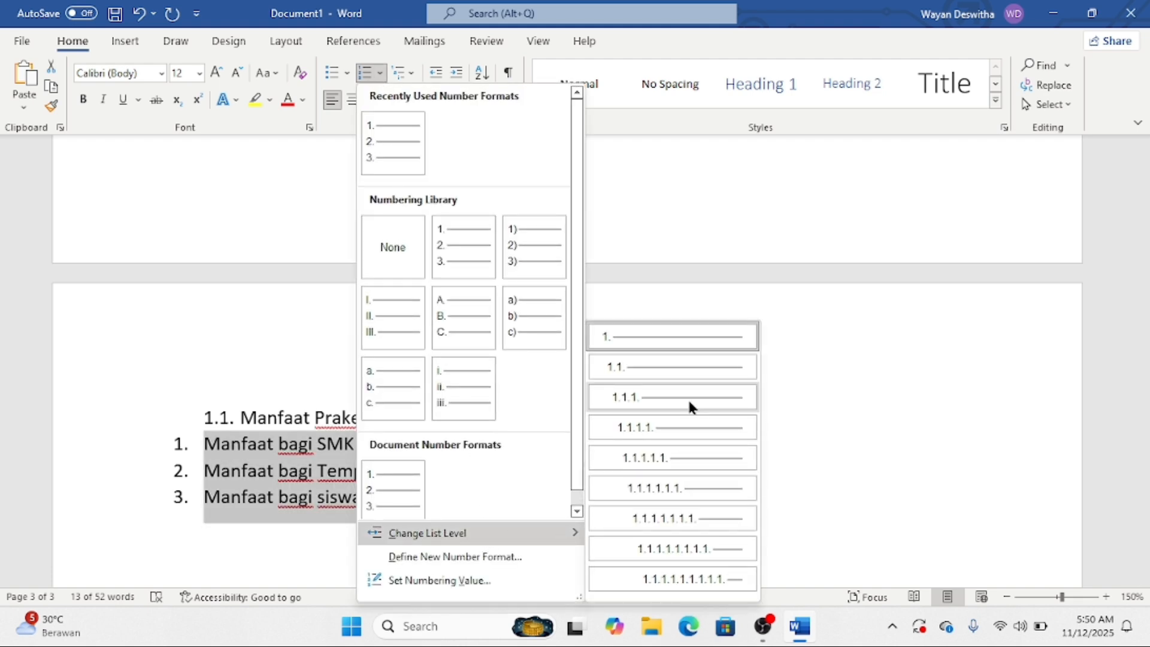
{"action": "left_click", "coordinate": [689, 401]}
{"action": "left_click", "coordinate": [467, 505]}
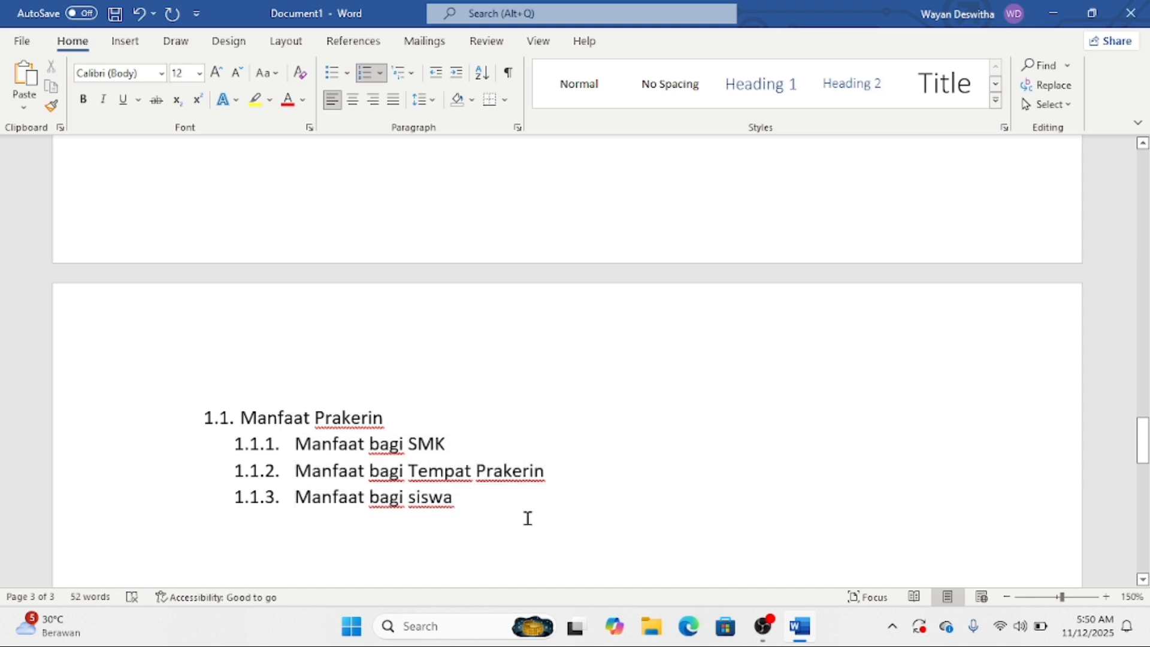
{"action": "key", "text": "ctrl+Return"}
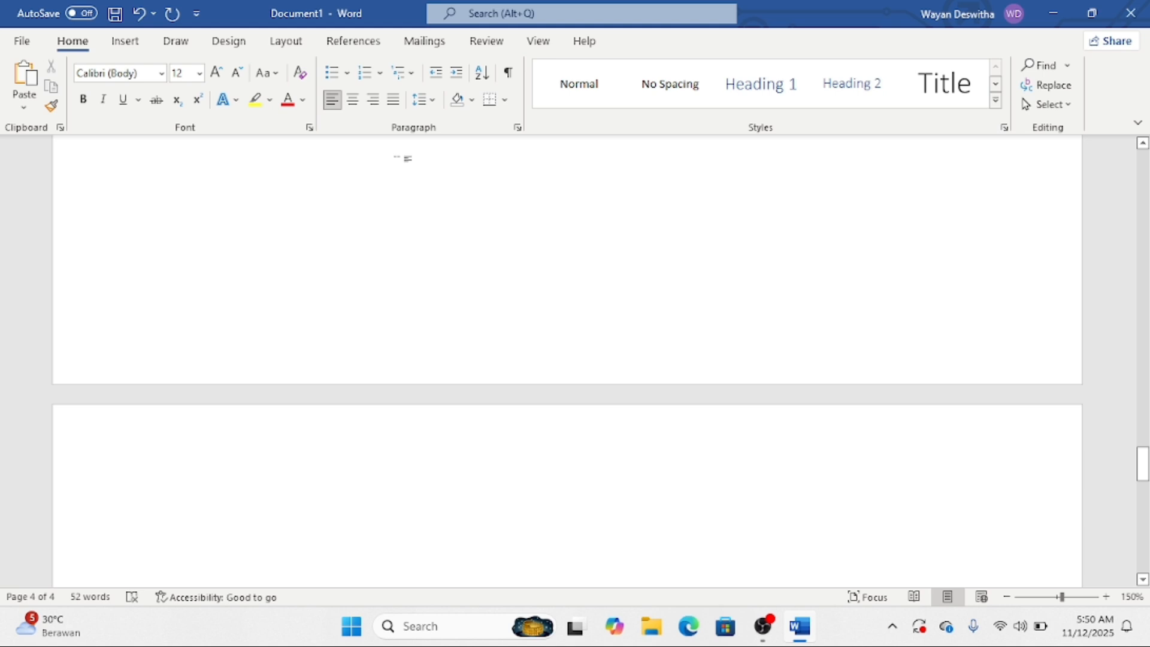
- Type the opening: Kampus Alfa Prima offers 1-2 year IT and Management vocational programs
{"action": "type", "text": "Kampus Alf"}
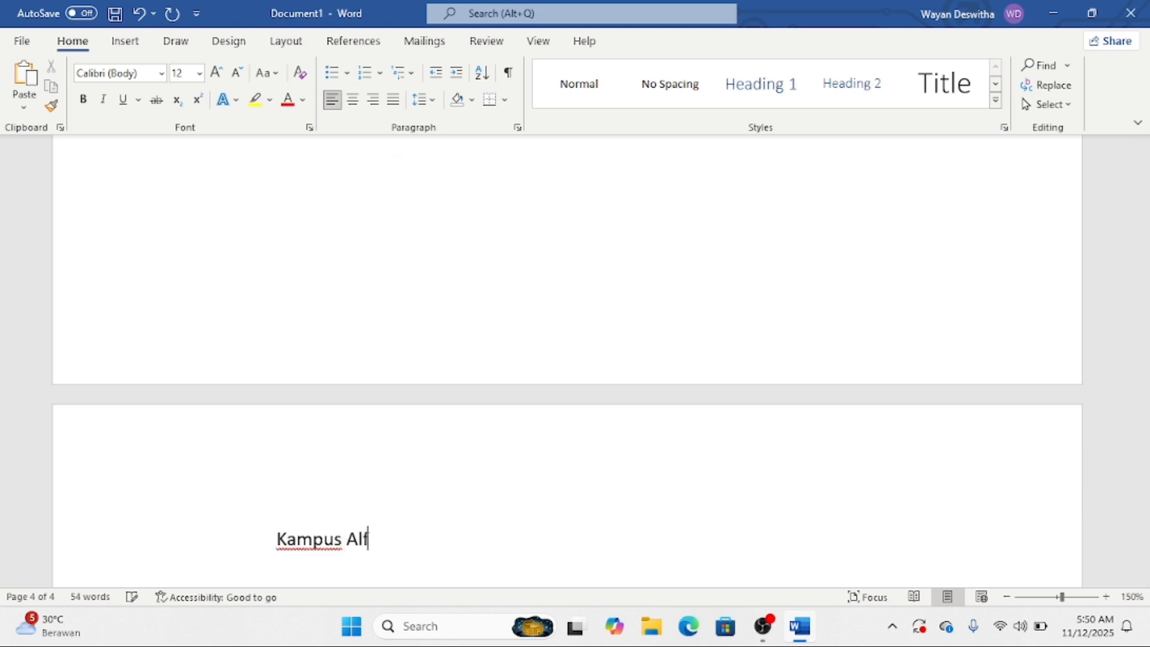
{"action": "type", "text": "a Prima, ad"}
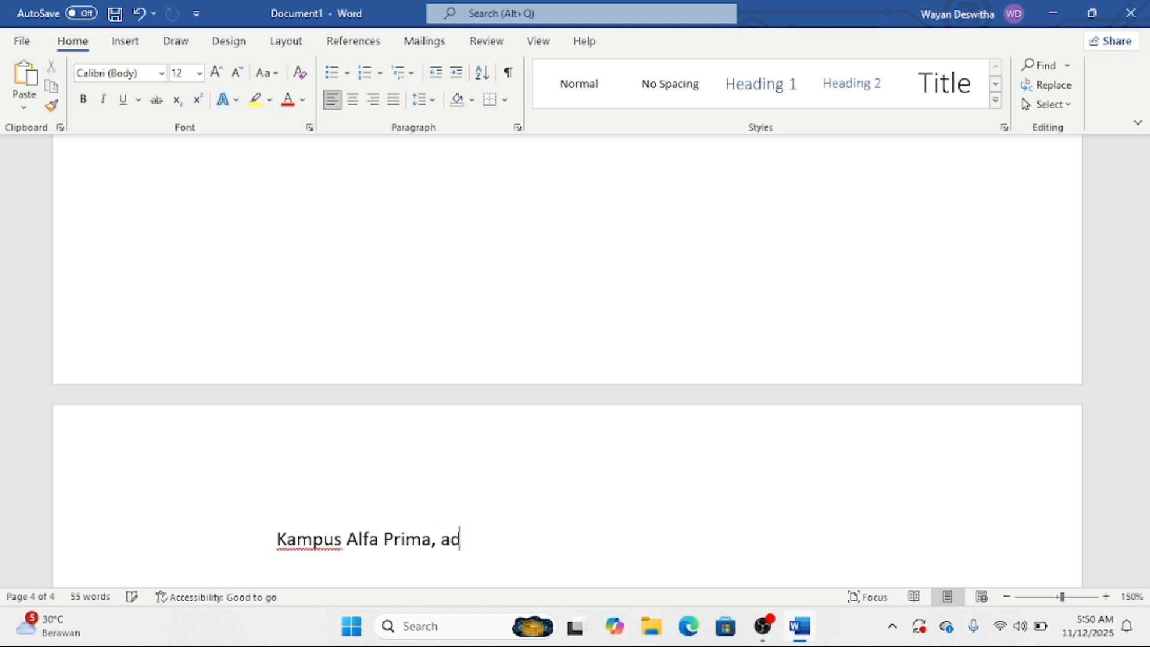
{"action": "type", "text": "ala h kamp"}
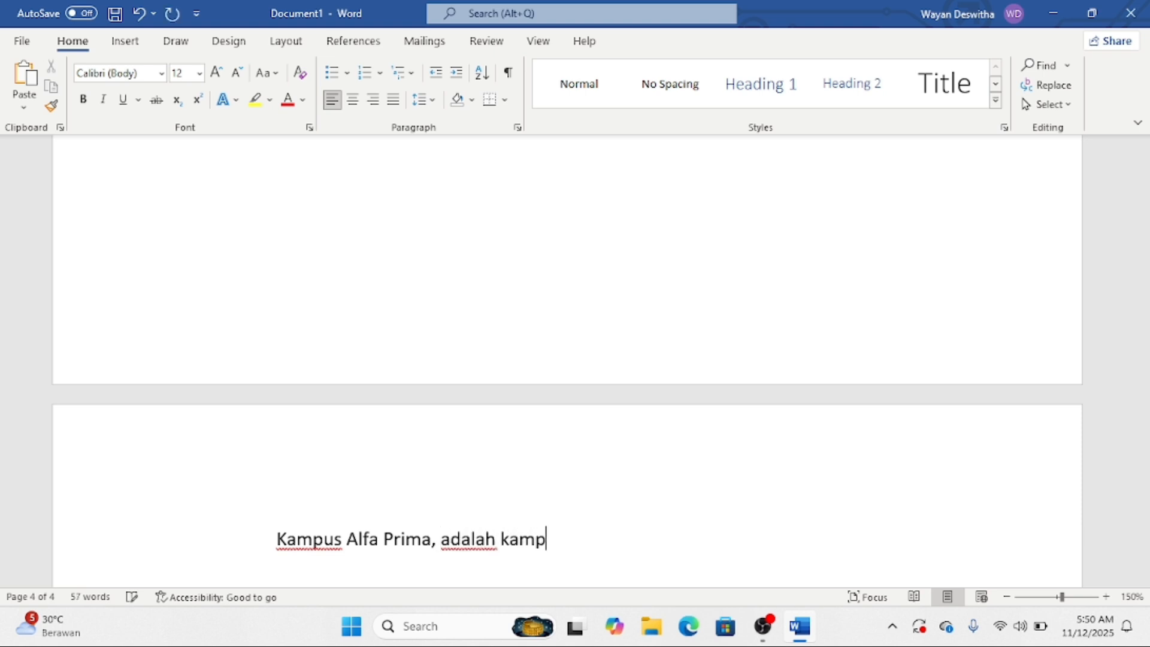
{"action": "type", "text": "us vokasi"}
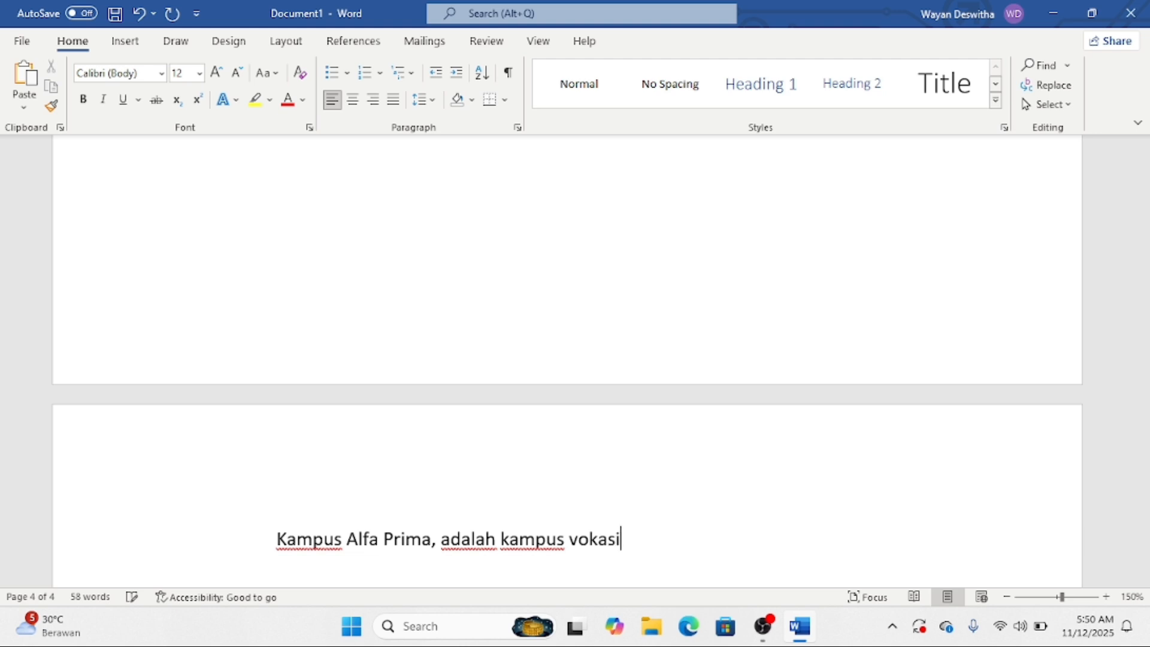
{"action": "type", "text": " yang me"}
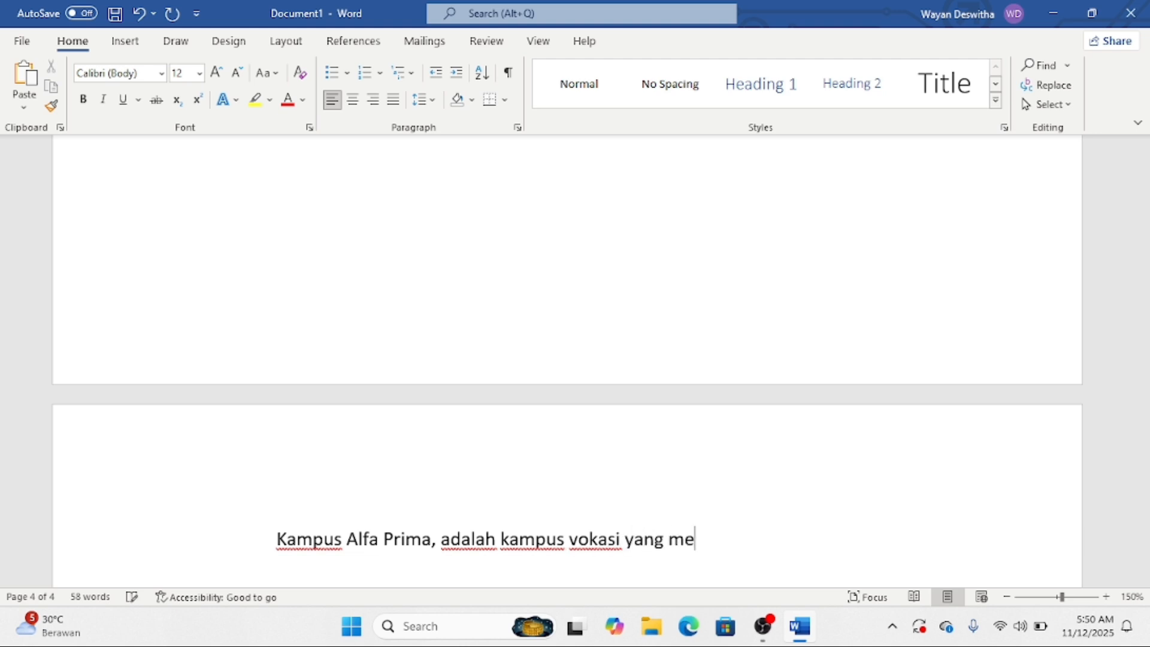
{"action": "type", "text": "nawarkan "}
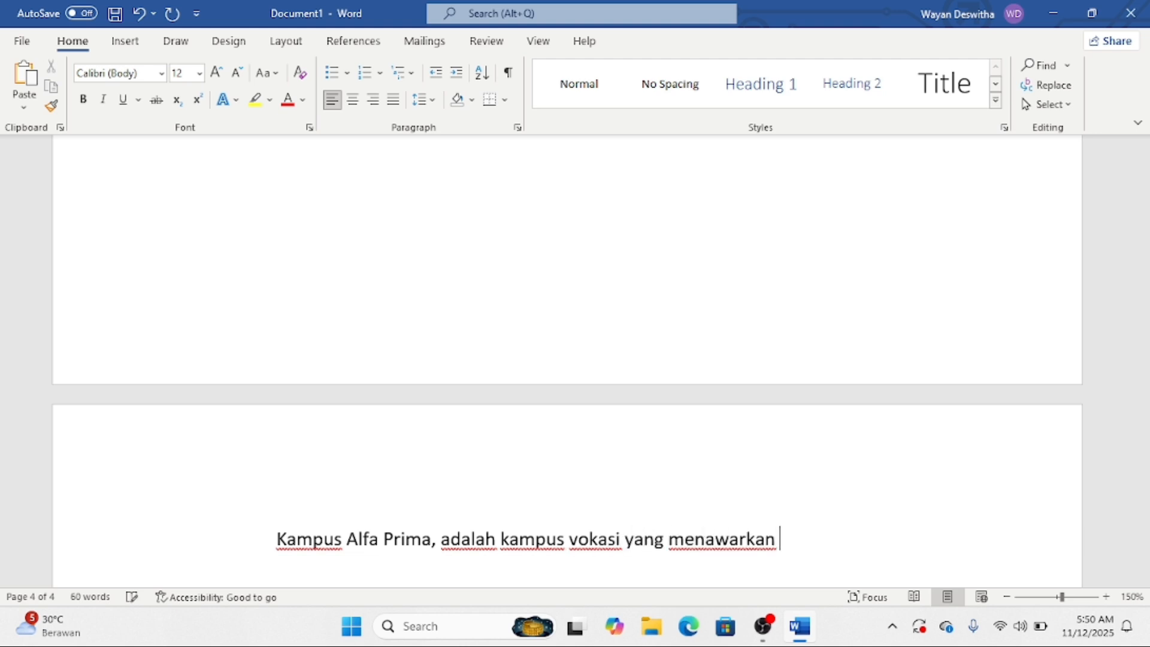
{"action": "type", "text": "program kuliay"}
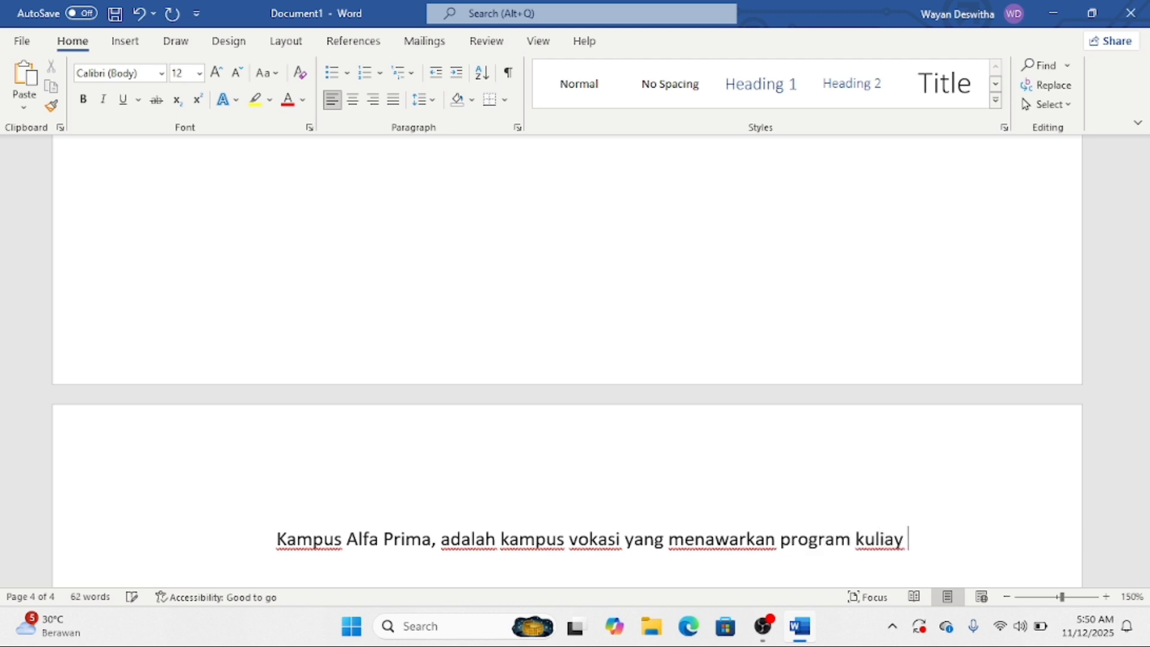
{"action": "key", "text": "BackSpace"}
{"action": "type", "text": "h sing"}
{"action": "type", "text": "kat"}
{"action": "type", "text": " 1"}
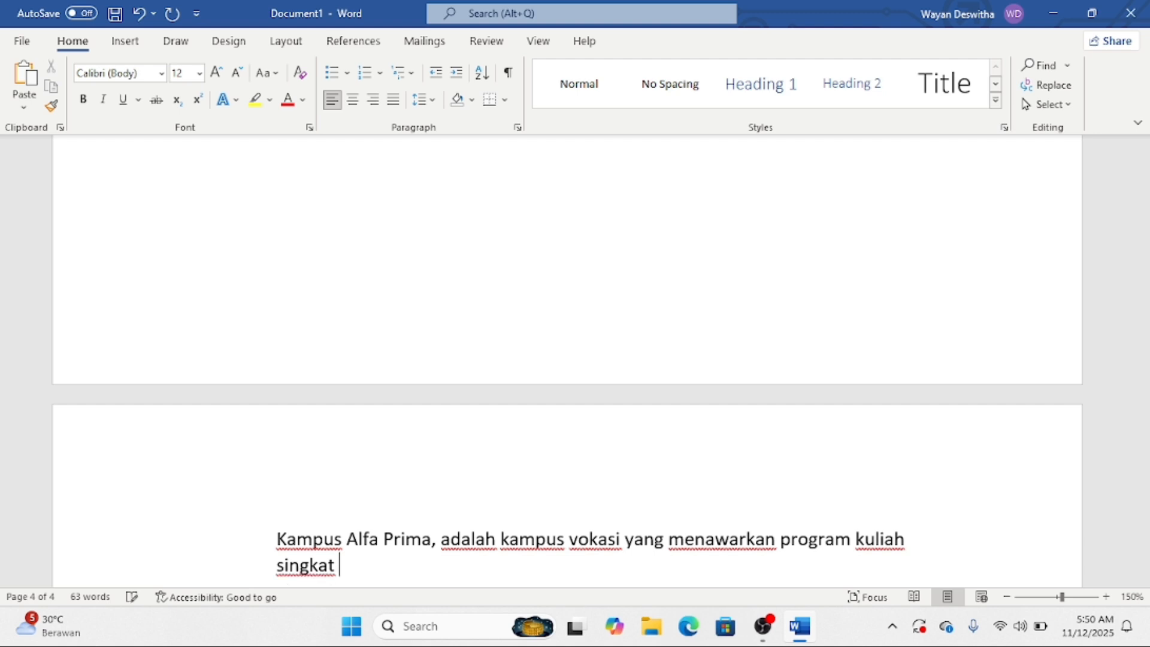
{"action": "type", "text": "-2 tahum"}
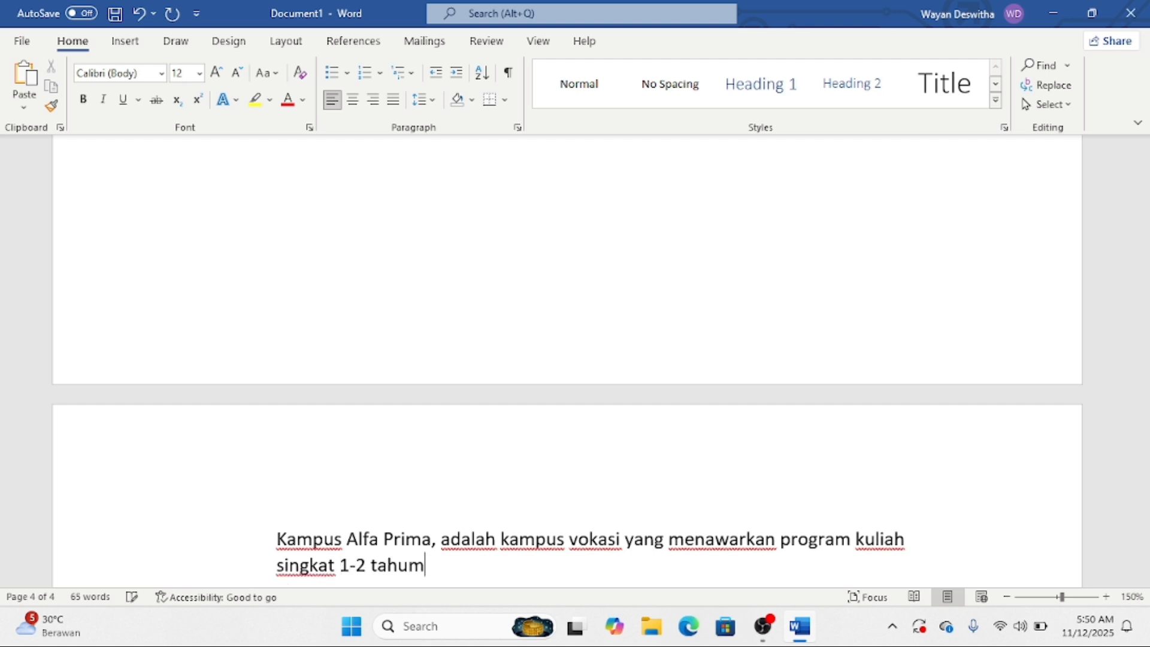
{"action": "key", "text": "BackSpace"}
{"action": "type", "text": "n dengan fok"}
{"action": "key", "text": "BackSpace"}
{"action": "type", "text": "cus "}
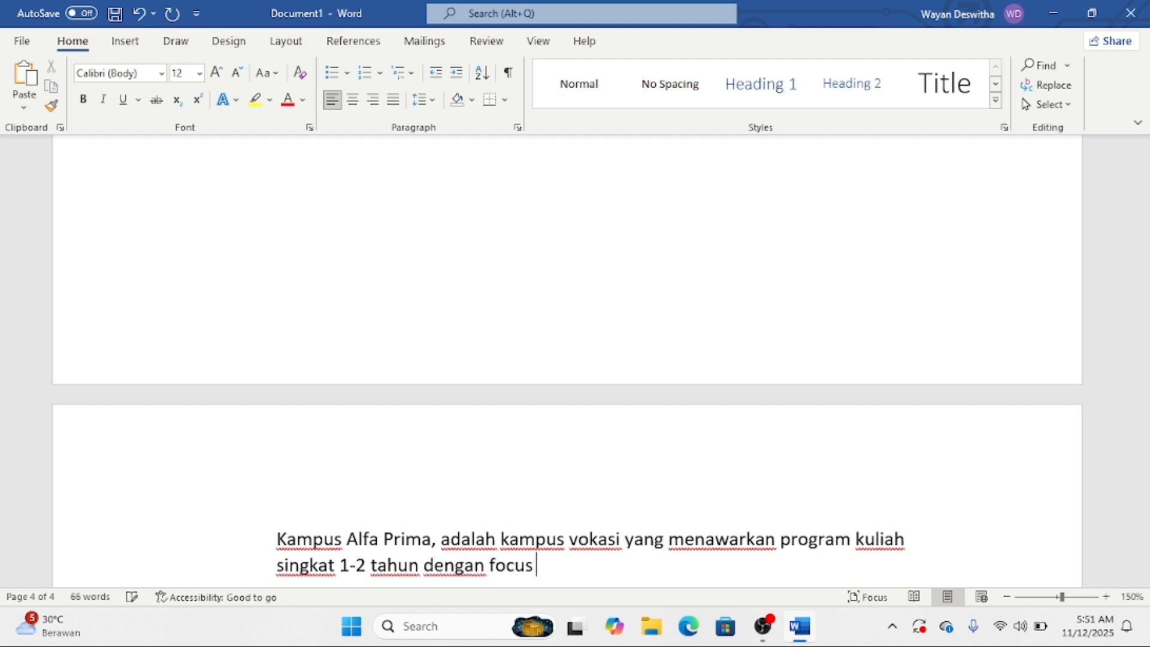
{"action": "type", "text": "pada bidag"}
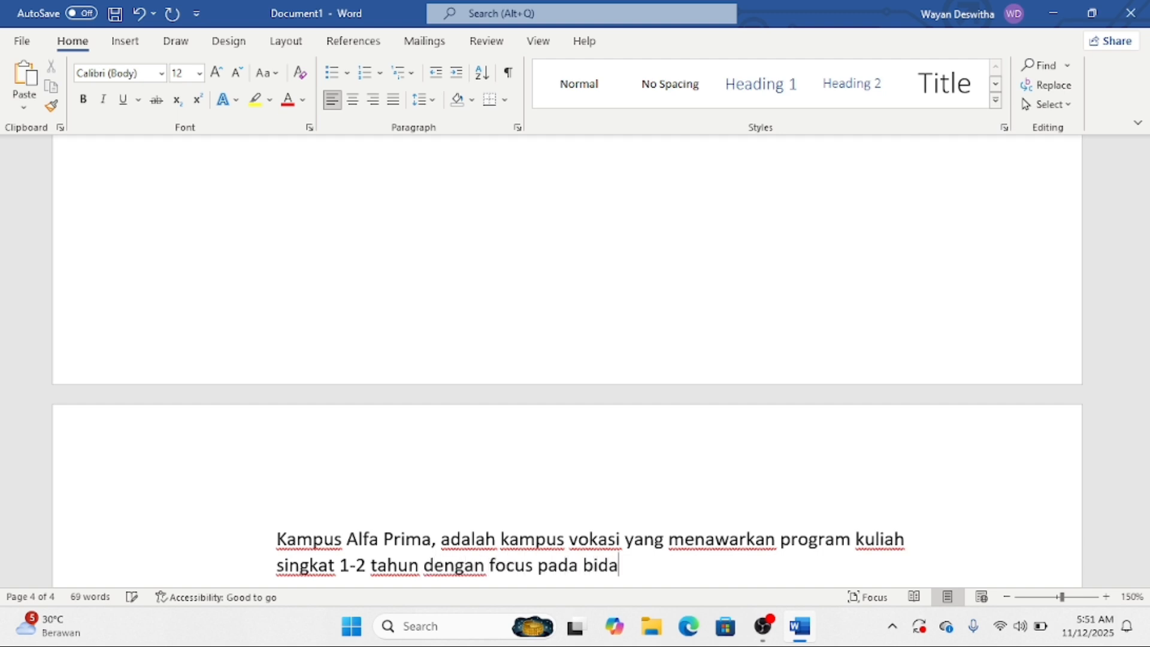
{"action": "key", "text": "BackSpace"}
{"action": "key", "text": "BackSpace"}
{"action": "type", "text": "ng IT dan M"}
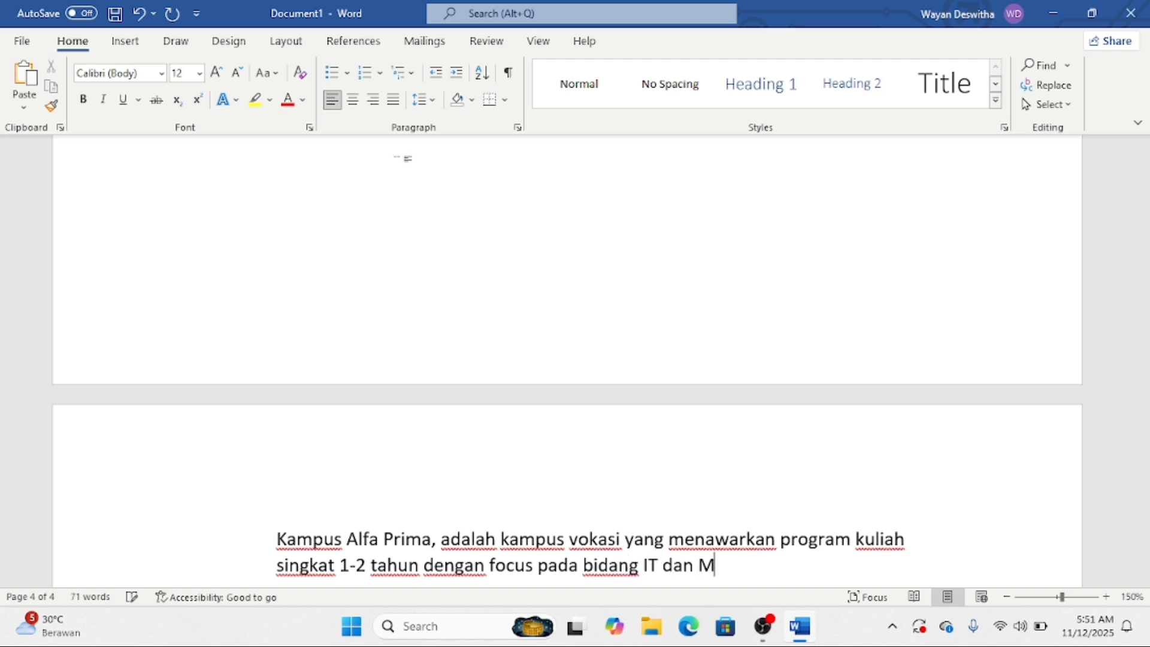
{"action": "type", "text": "anajemen "}
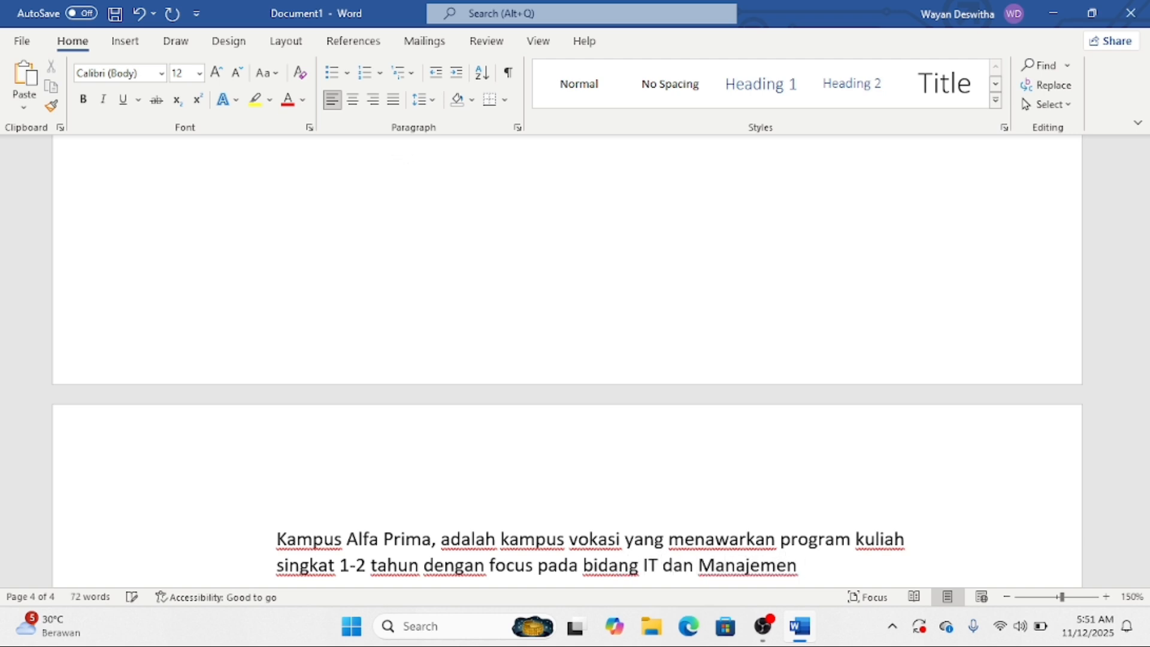
{"action": "type", "text": "dirancang"}
{"action": "key", "text": "BackSpace"}
{"action": "type", "text": "ng"}
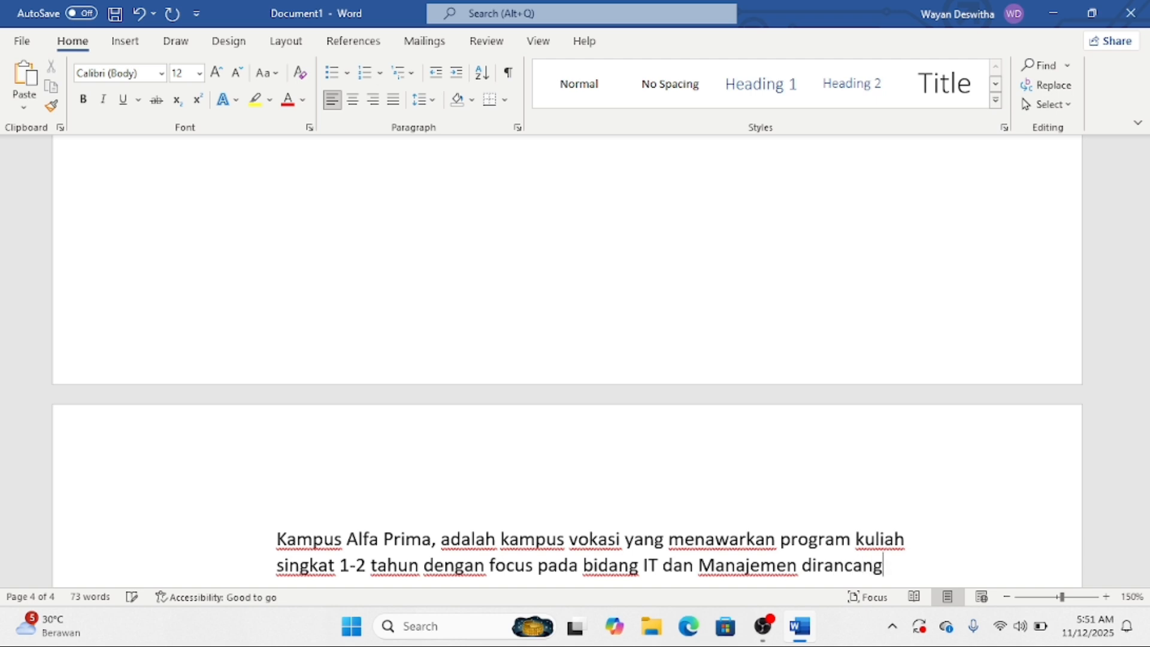
{"action": "type", "text": " agar lul"}
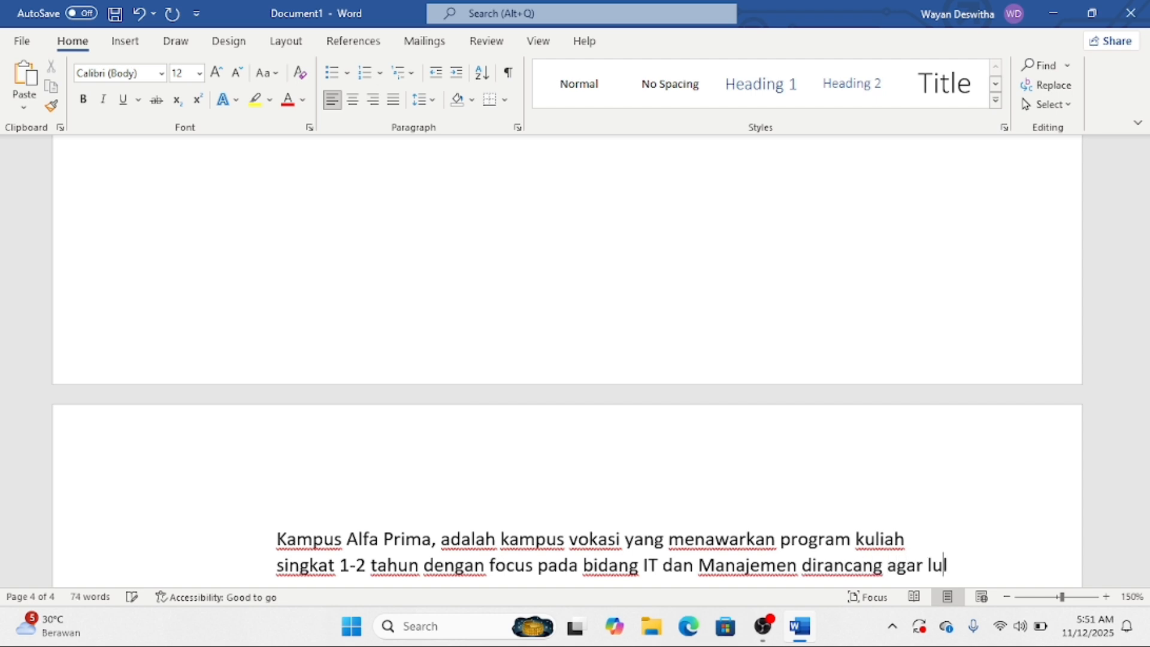
{"action": "type", "text": "usannta"}
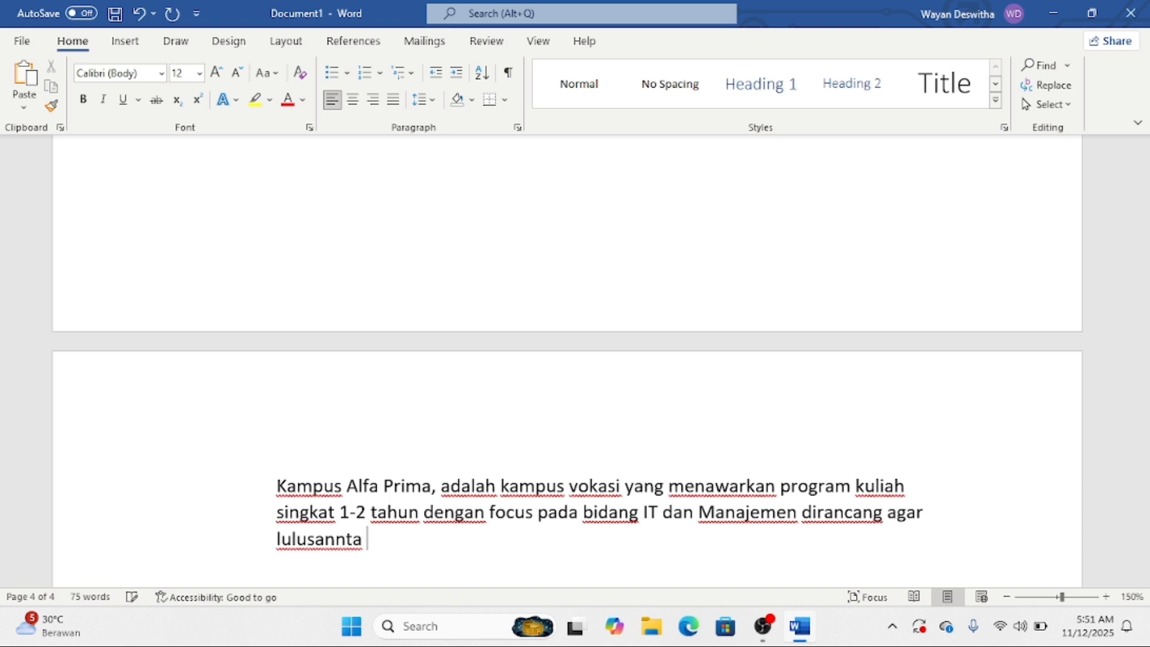
{"action": "key", "text": "BackSpace"}
{"action": "key", "text": "BackSpace"}
{"action": "type", "text": "ya vepa"}
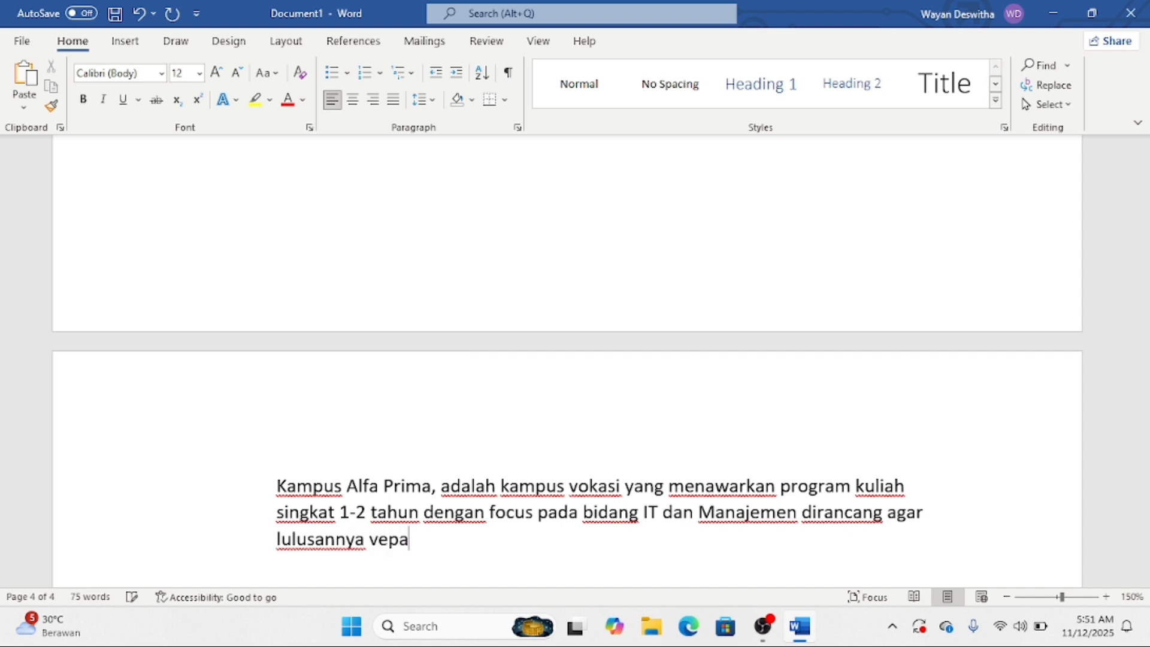
{"action": "key", "text": "BackSpace"}
{"action": "key", "text": "BackSpace"}
{"action": "key", "text": "BackSpace"}
{"action": "type", "text": "ceat"}
{"action": "key", "text": "BackSpace"}
- Add its advantages: affordable instalment fees, practical focus, 2 international certificates, several Bali locations
{"action": "type", "text": "pat ke"}
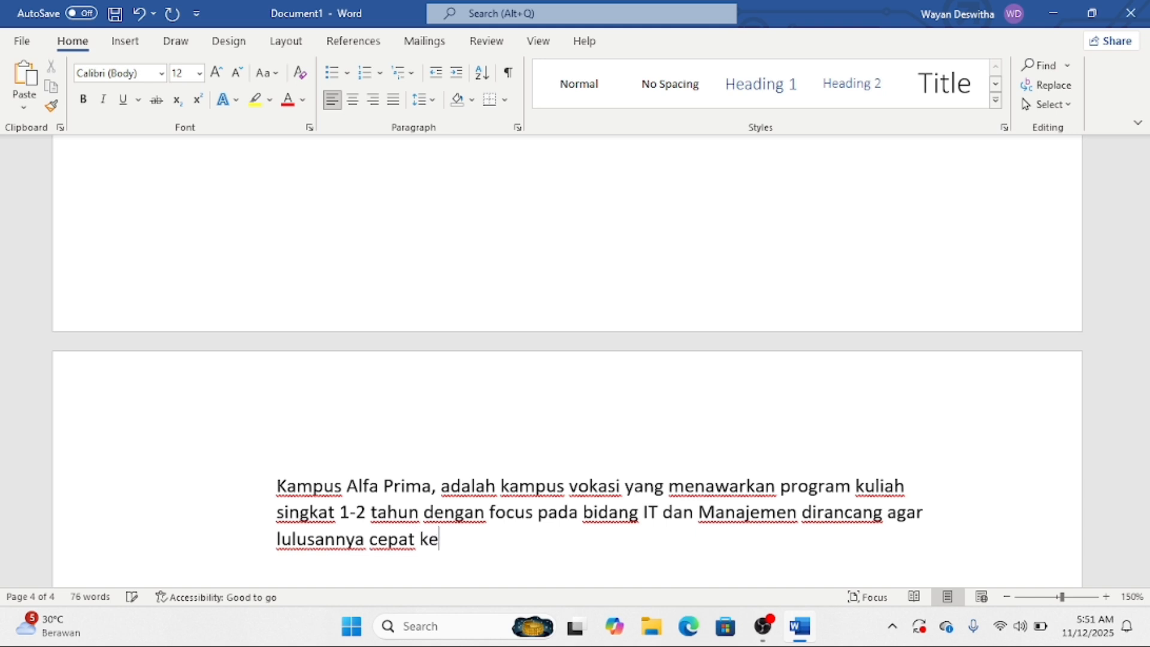
{"action": "type", "text": "rja. "}
{"action": "type", "text": "ka"}
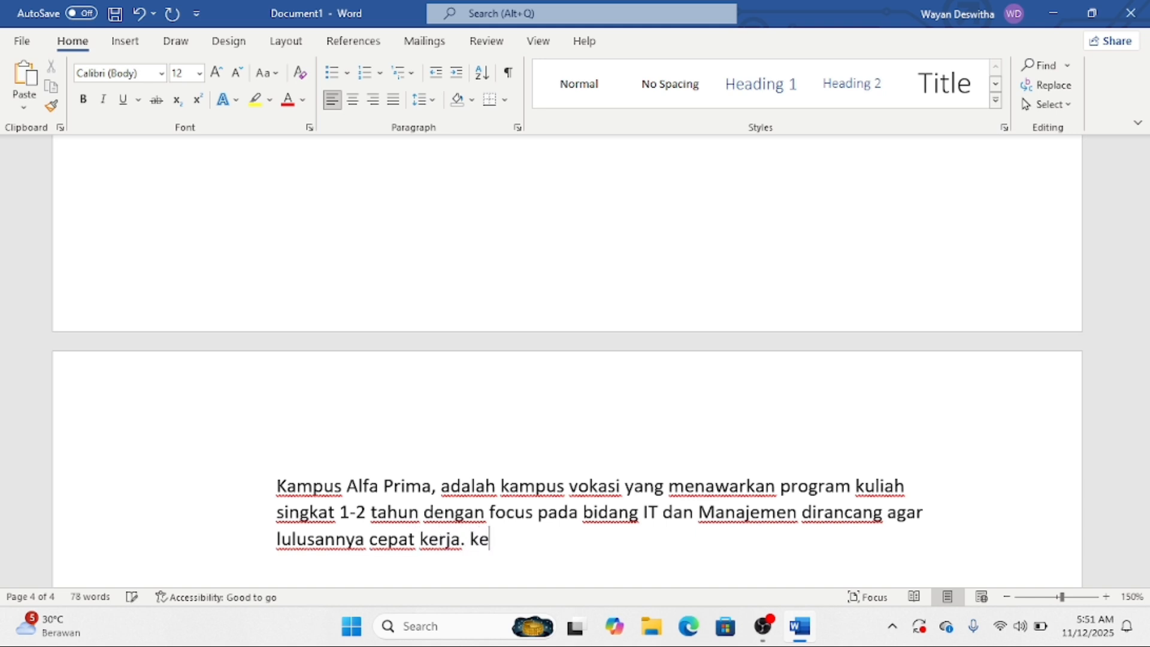
{"action": "type", "text": "unggulanny"}
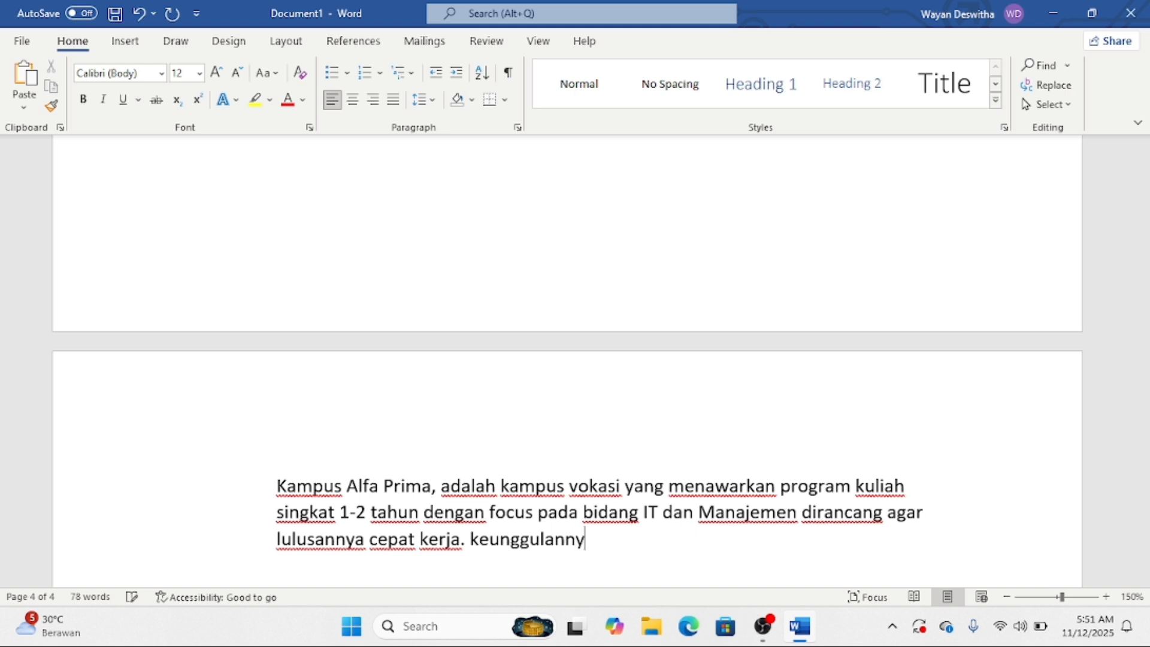
{"action": "type", "text": "a meliputi "}
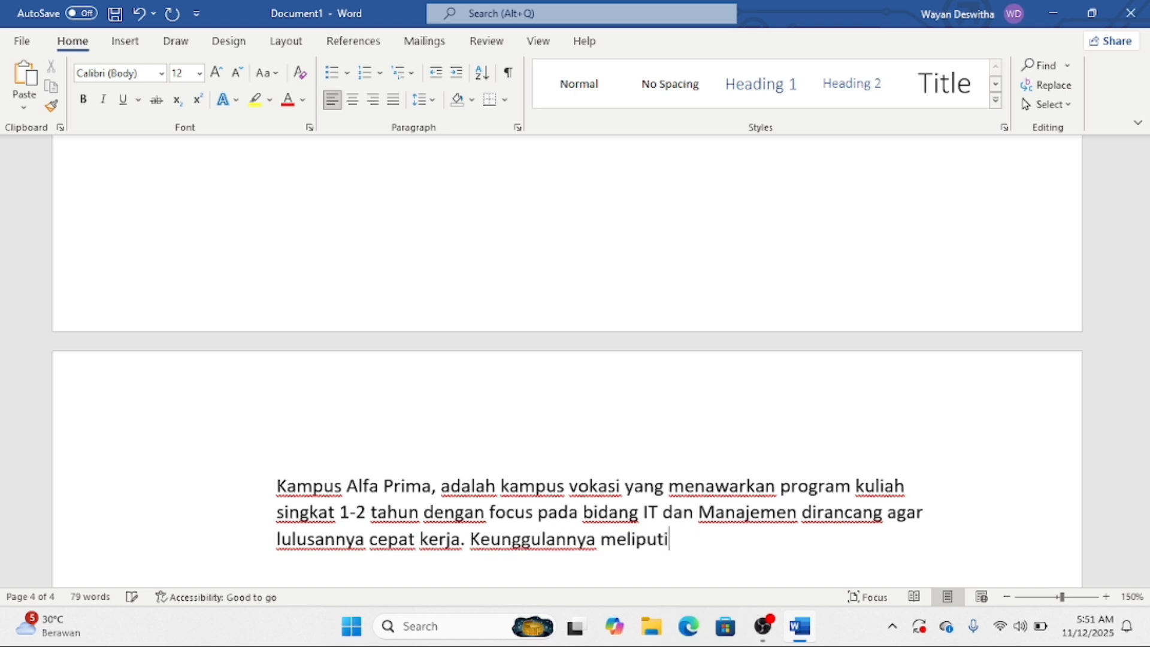
{"action": "type", "text": "biaya terjna"}
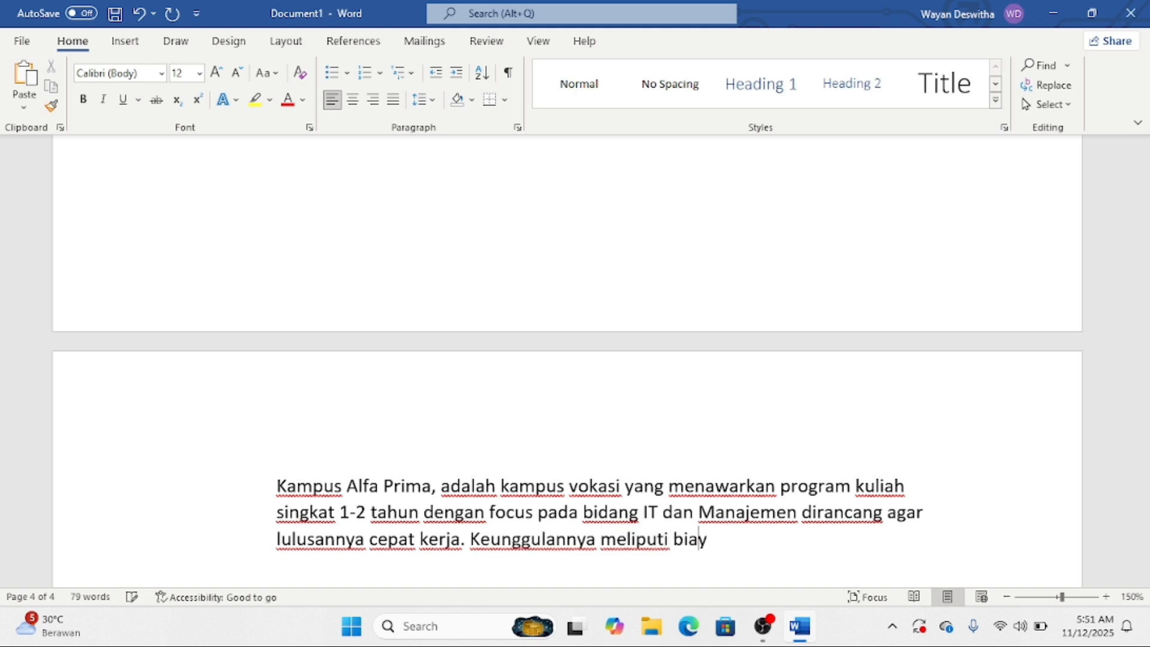
{"action": "key", "text": "BackSpace"}
{"action": "key", "text": "BackSpace"}
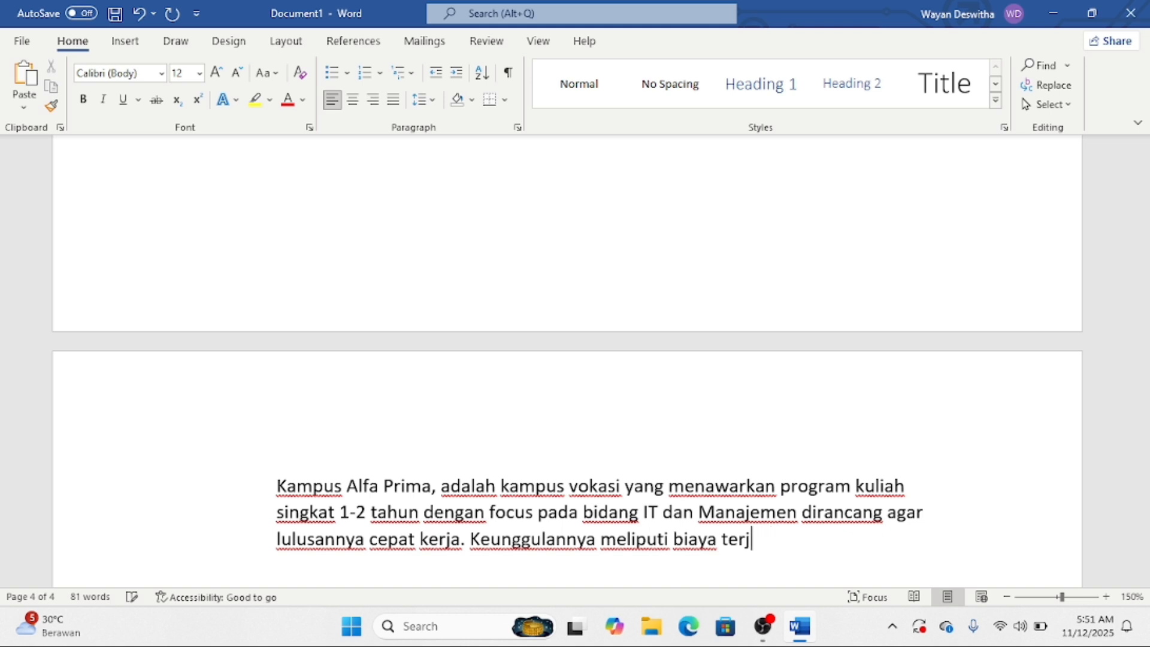
{"action": "type", "text": "angkau dan d"}
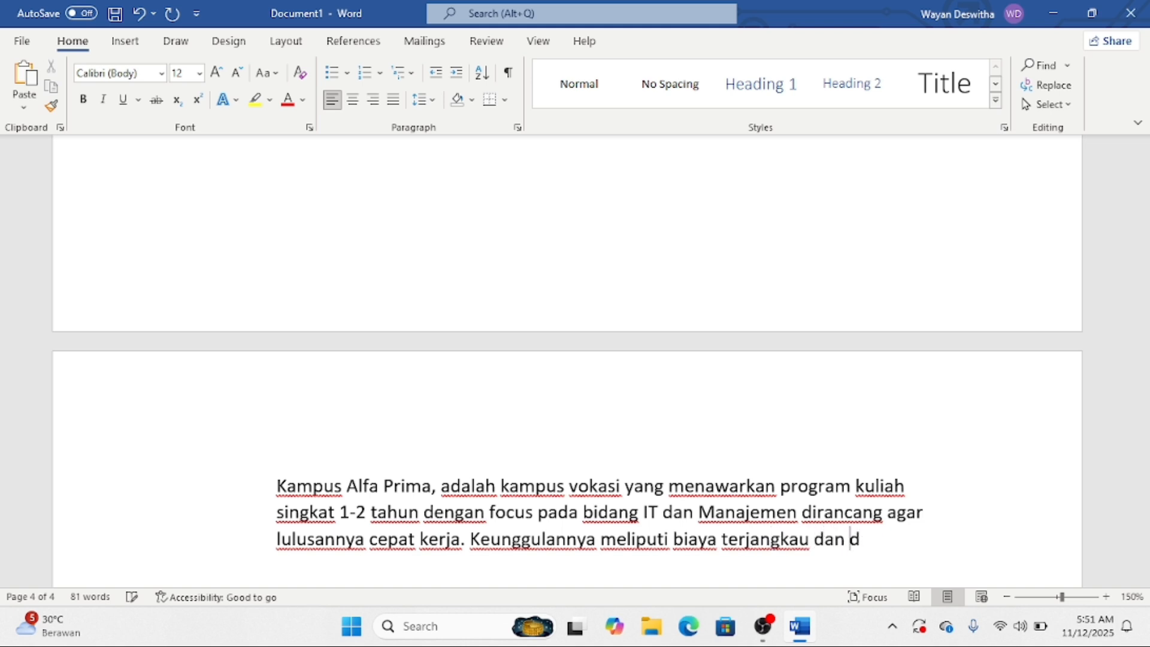
{"action": "type", "text": "apat dicici"}
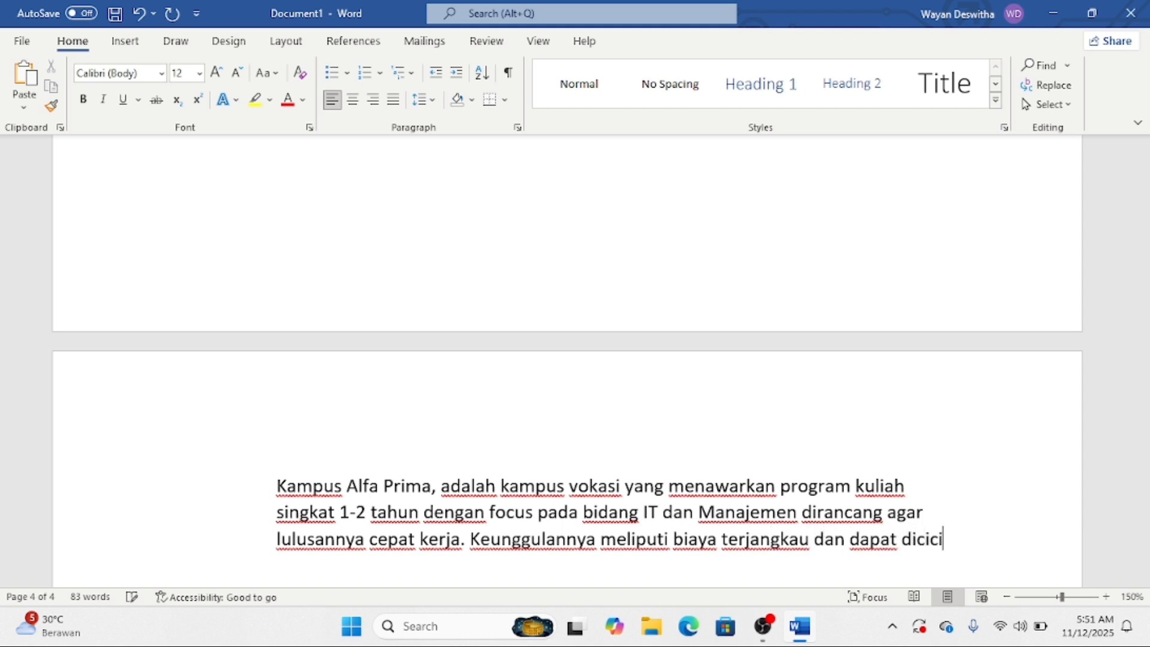
{"action": "type", "text": "l, vokus p"}
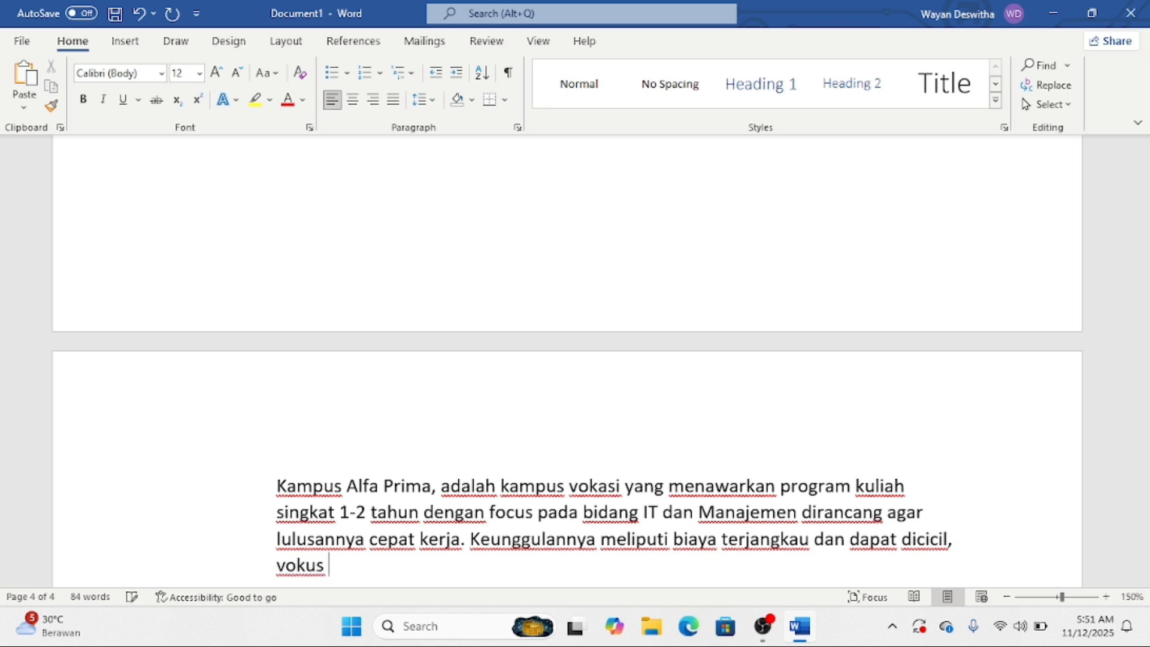
{"action": "key", "text": "BackSpace"}
{"action": "key", "text": "BackSpace"}
{"action": "key", "text": "BackSpace"}
{"action": "key", "text": "BackSpace"}
{"action": "type", "text": "fo"}
{"action": "key", "text": "BackSpace"}
{"action": "key", "text": "BackSpace"}
{"action": "key", "text": "BackSpace"}
{"action": "type", "text": "focus p"}
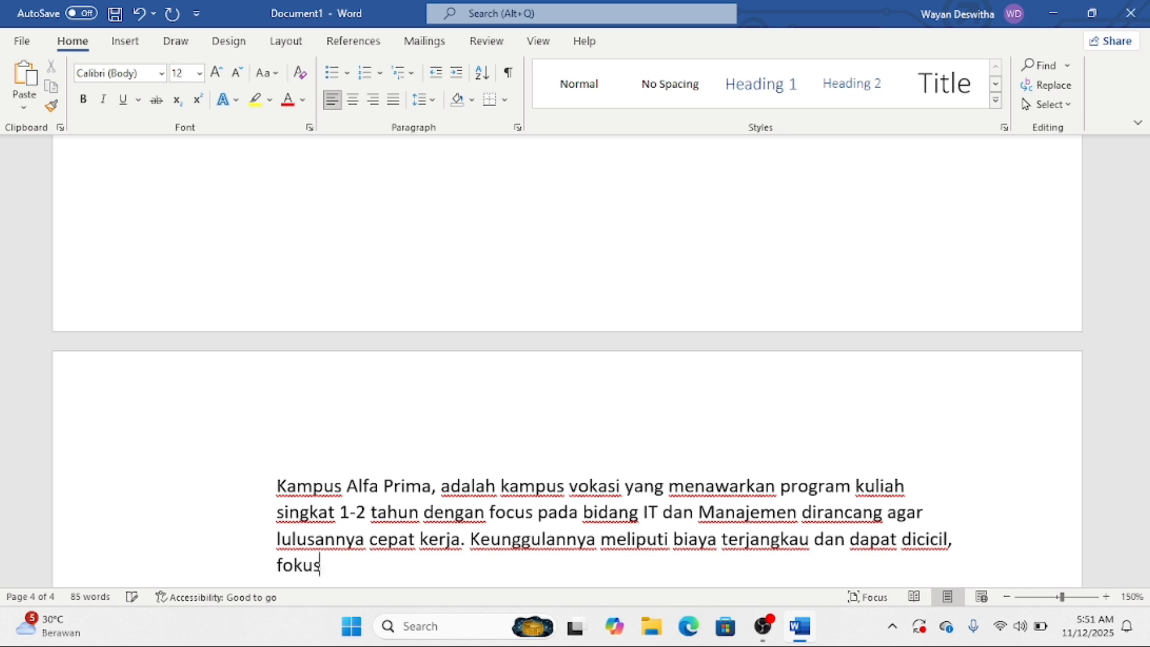
{"action": "type", "text": "ada prak"}
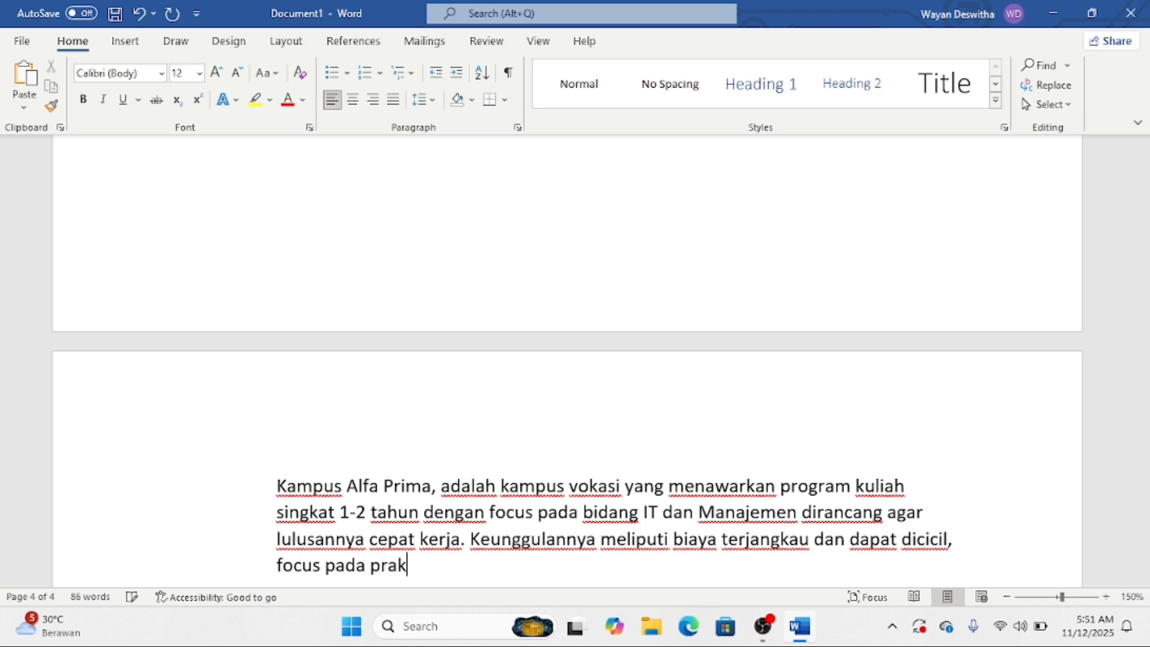
{"action": "type", "text": "tik, serta member"}
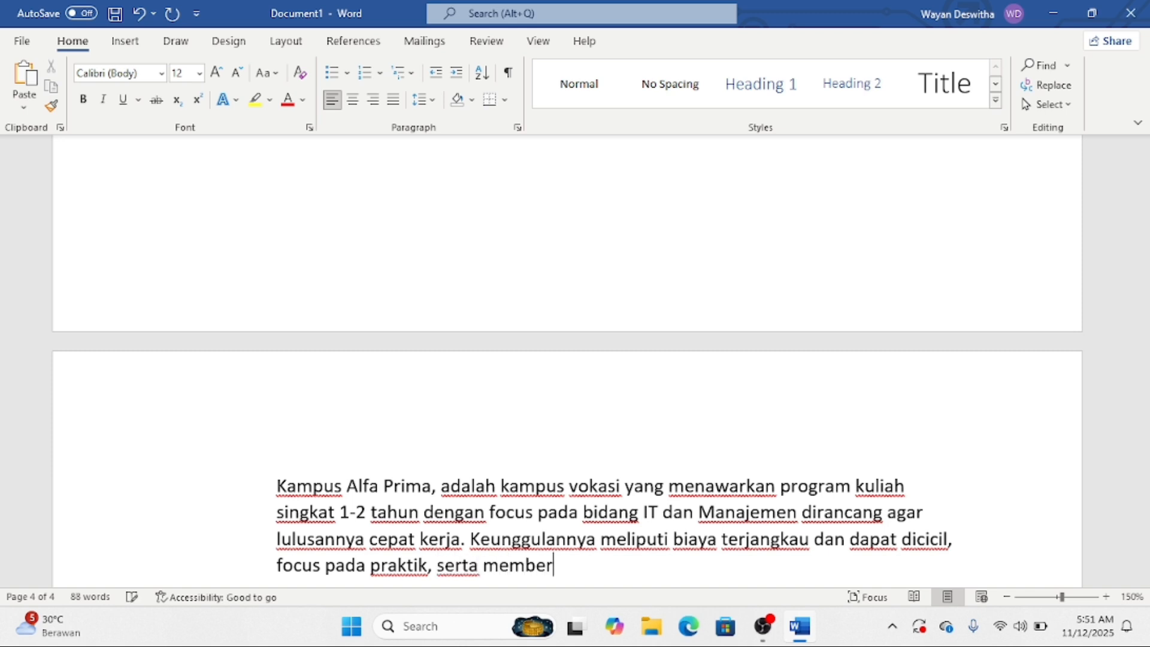
{"action": "type", "text": "ikan 2 s"}
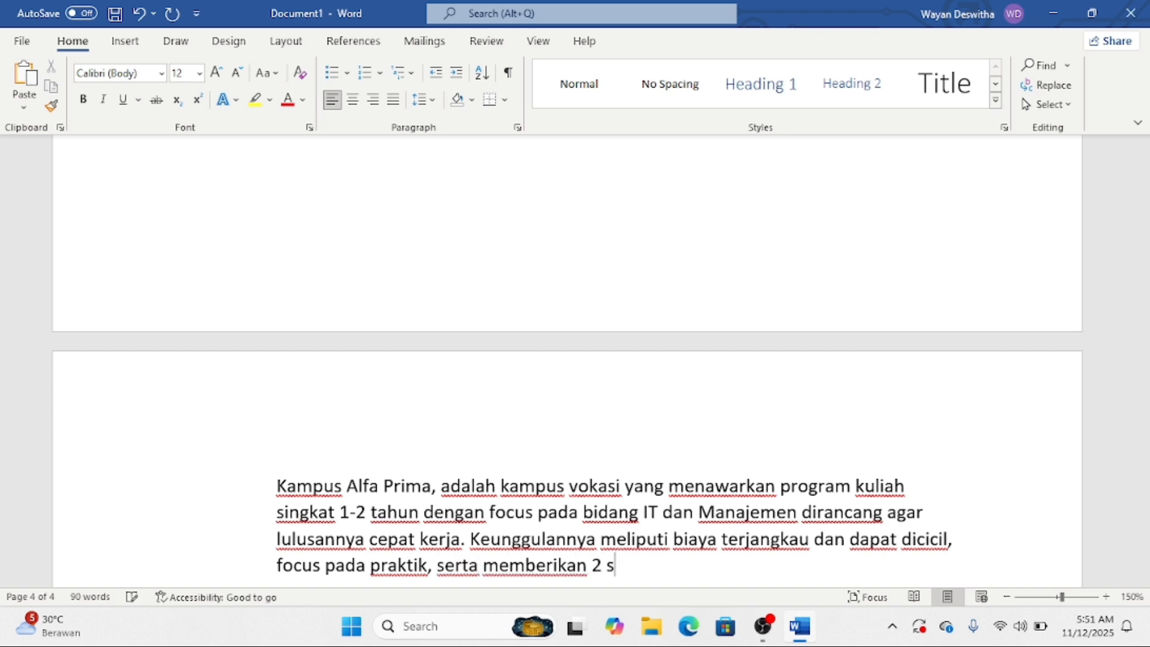
{"action": "type", "text": "ert"}
{"action": "type", "text": "ifika"}
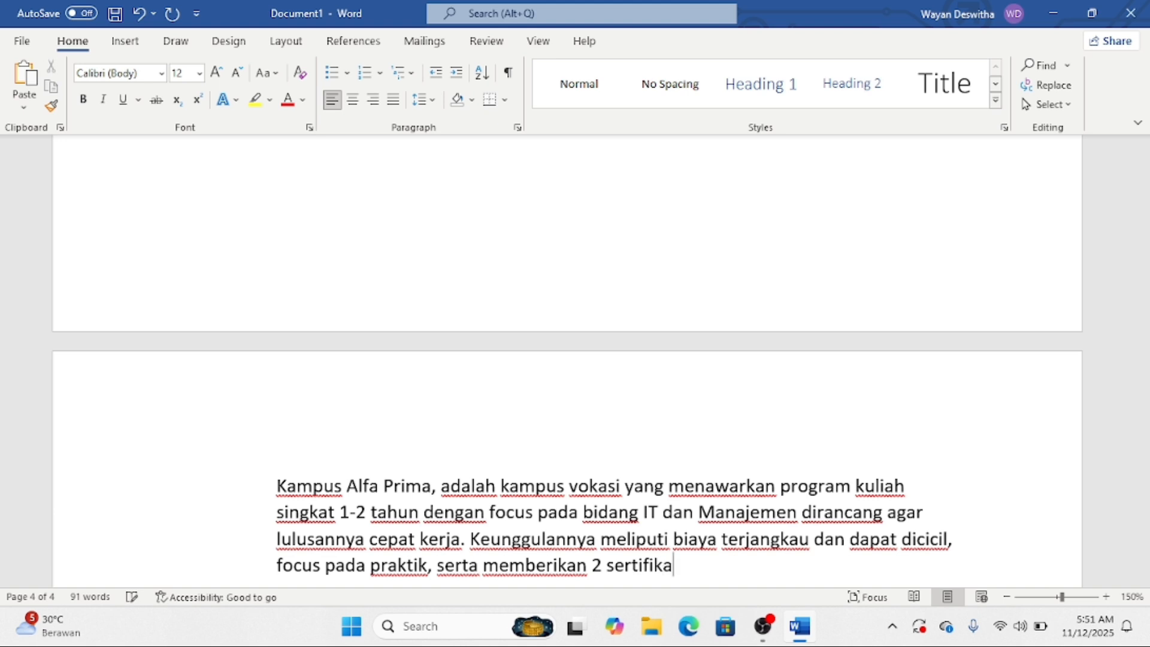
{"action": "type", "text": "t interna"}
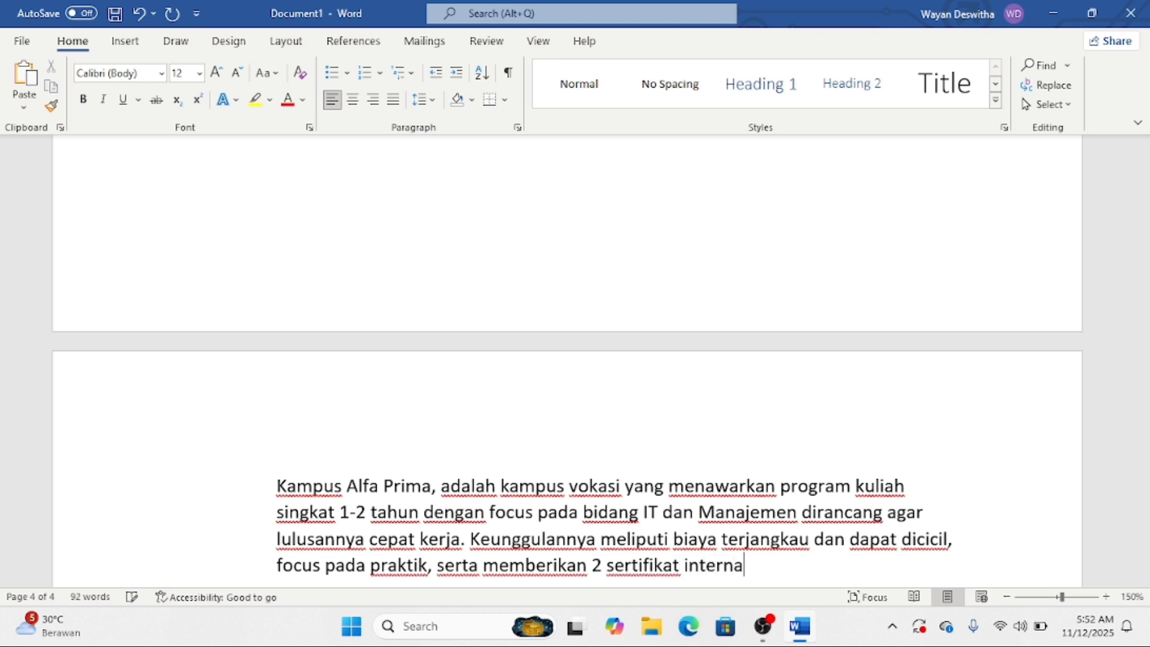
{"action": "type", "text": "sional. Kampus "}
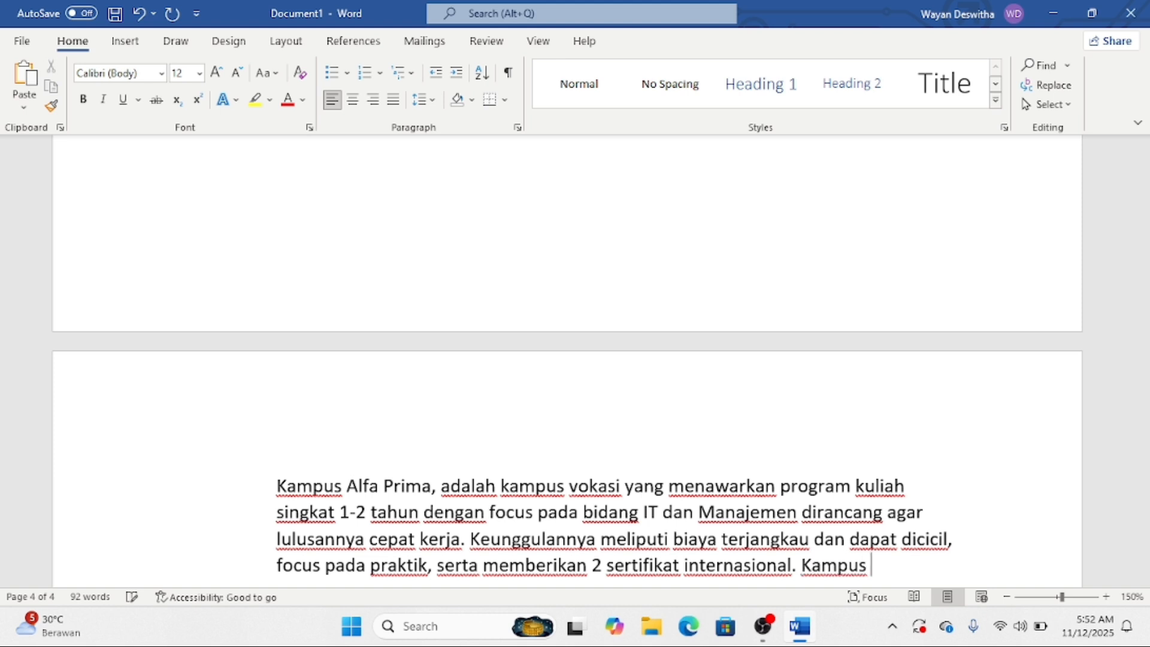
{"action": "type", "text": "ini memiliki"}
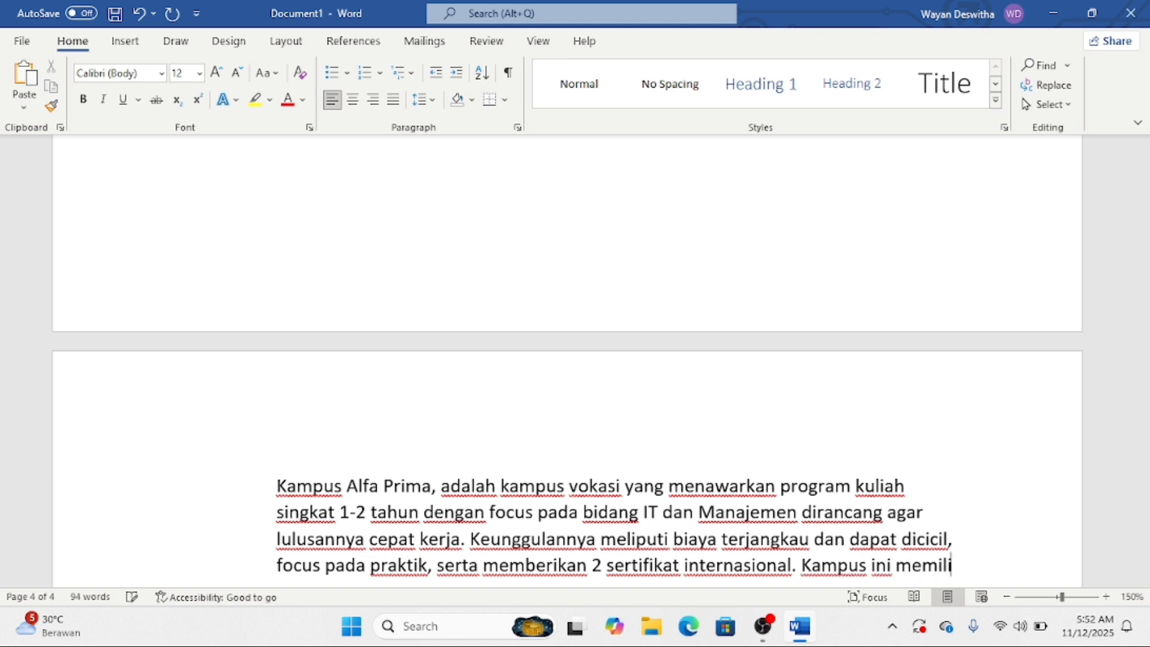
{"action": "type", "text": "bera"}
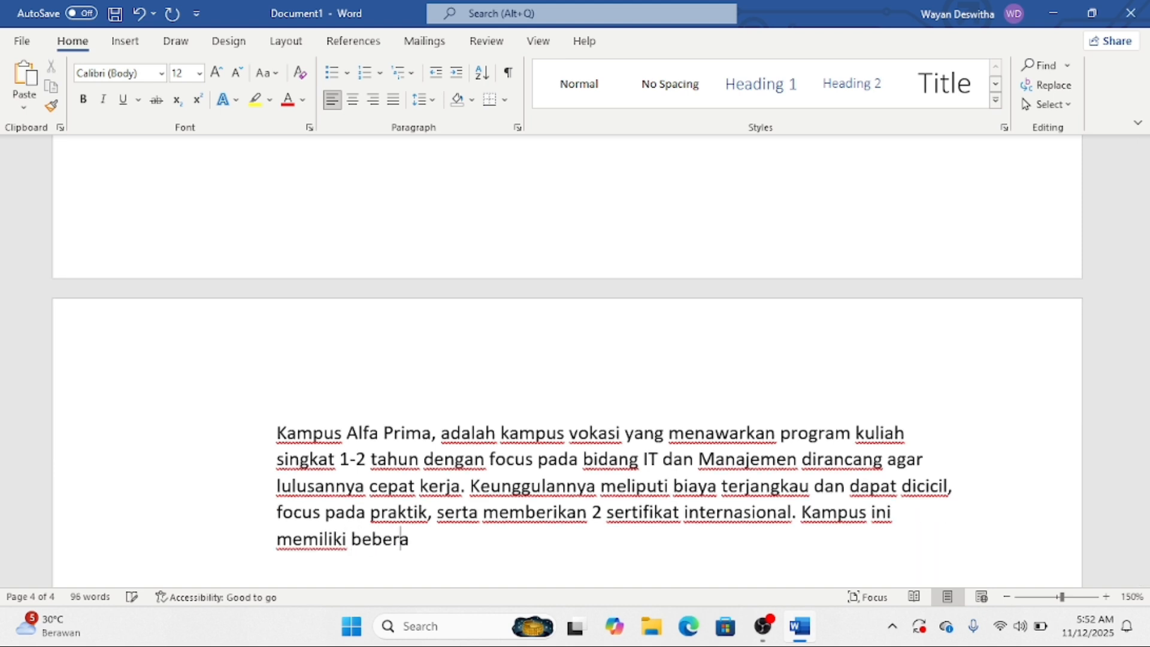
{"action": "type", "text": "s"}
{"action": "key", "text": "BackSpace"}
{"action": "type", "text": "o"}
{"action": "key", "text": "BackSpace"}
{"action": "type", "text": "pa lokasi di "}
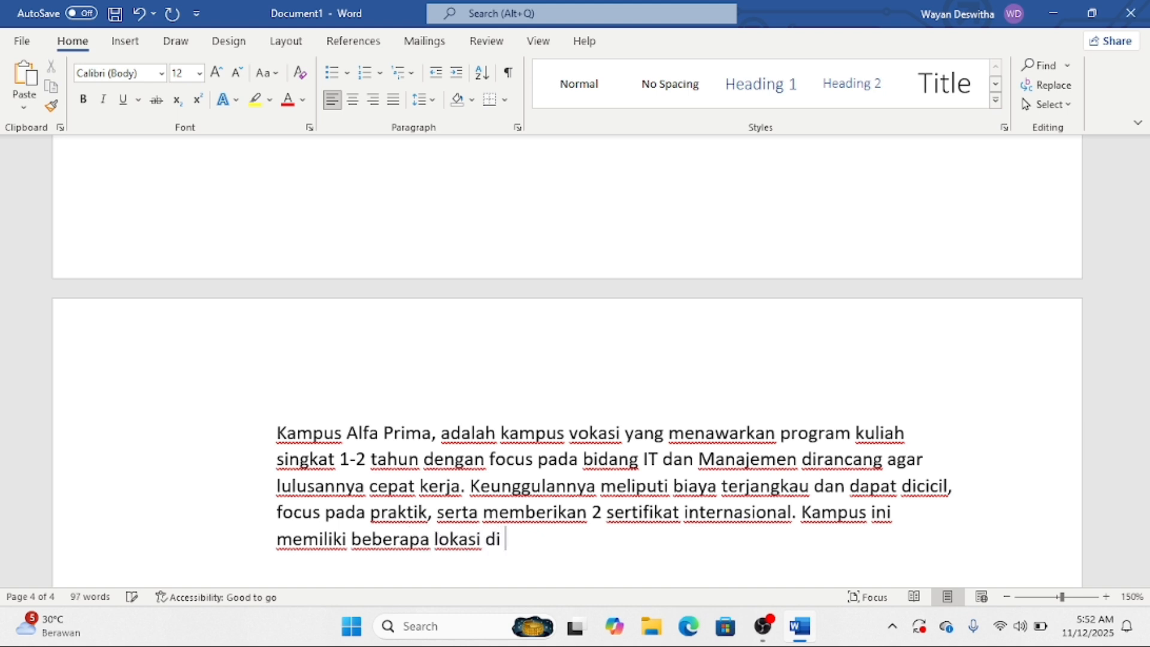
{"action": "type", "text": "Bali."}
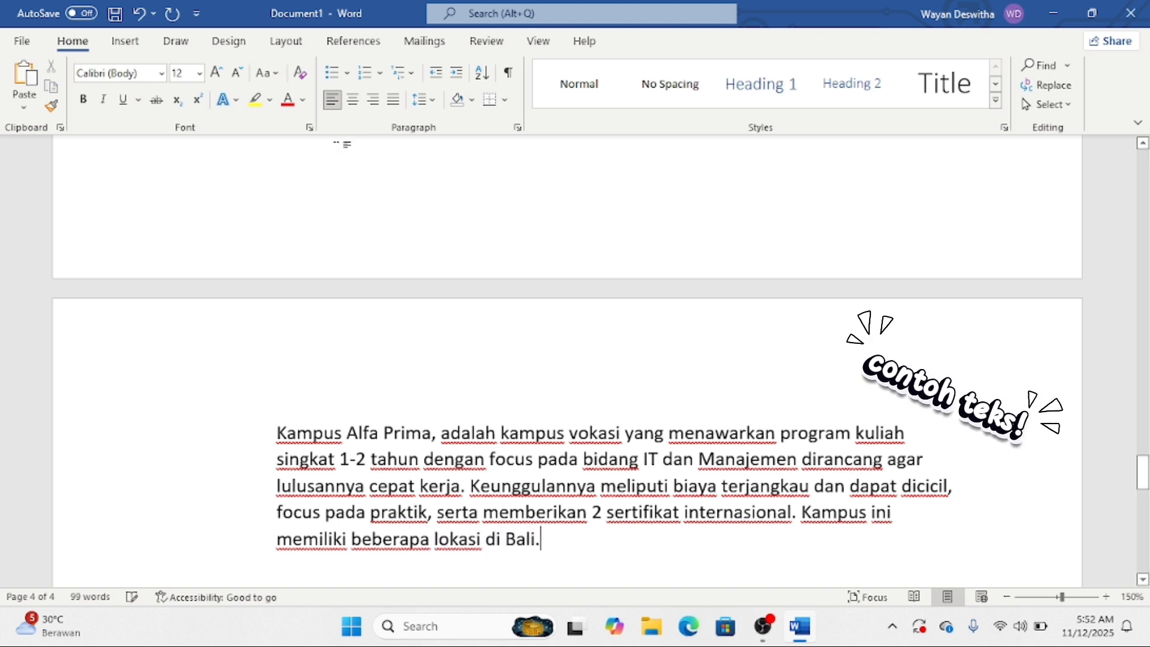
- After trying center and right alignment, justify the whole Kampus Alfa Prima paragraph
{"action": "left_click", "coordinate": [275, 431]}
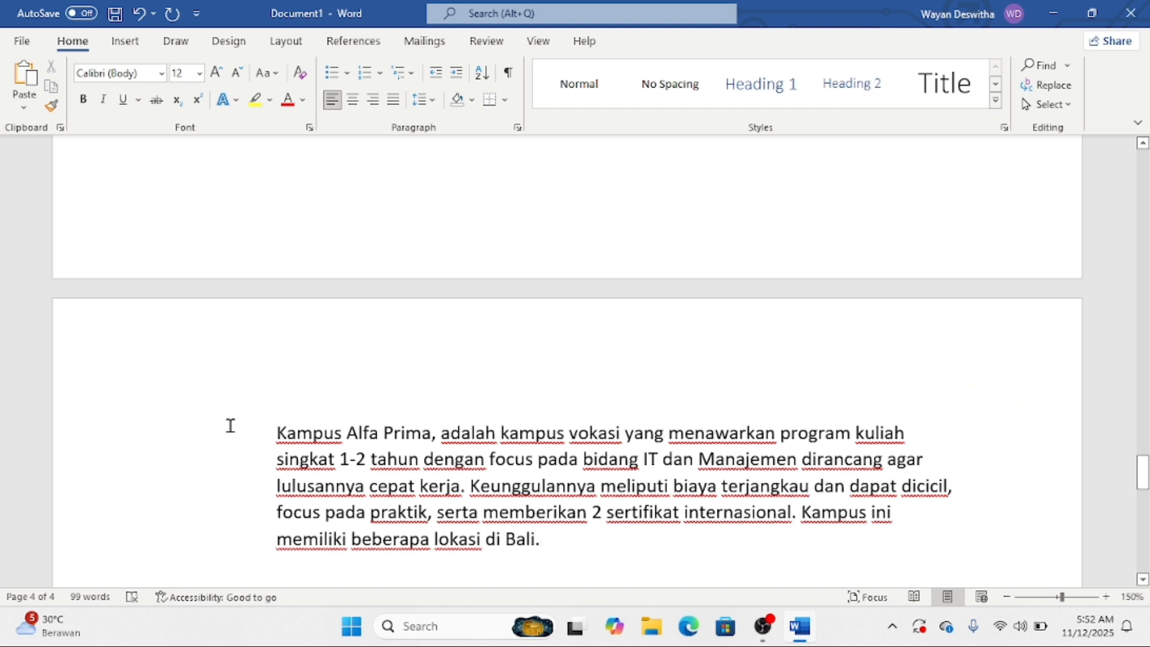
{"action": "left_click_drag", "start_coordinate": [241, 436], "coordinate": [282, 569]}
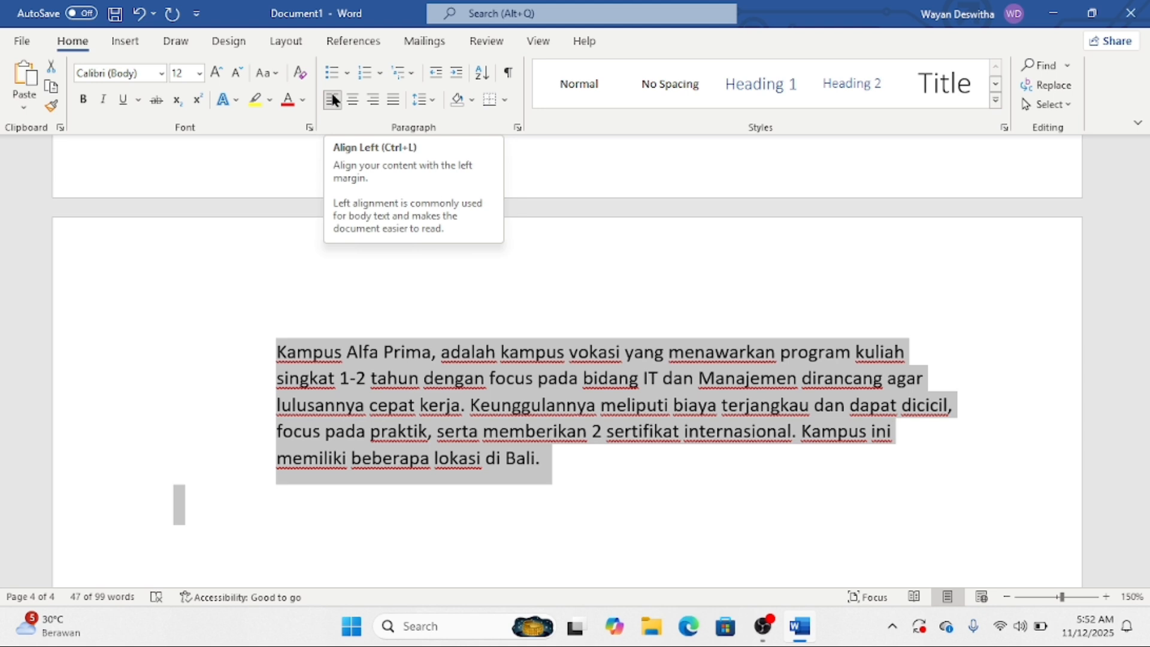
{"action": "left_click", "coordinate": [357, 94]}
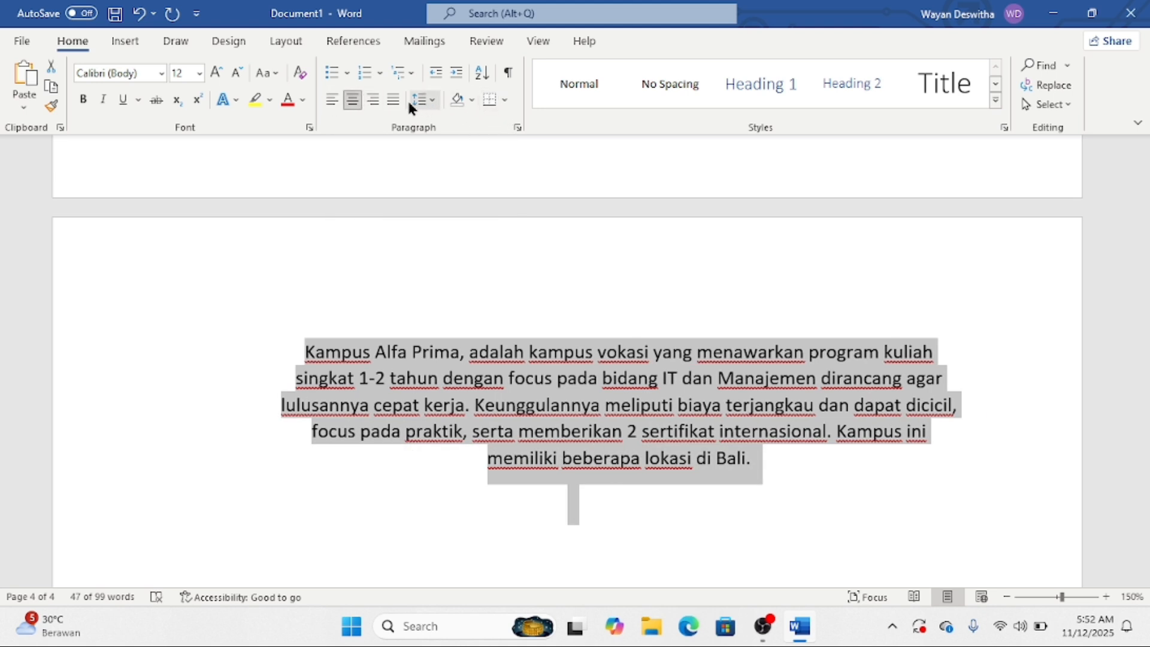
{"action": "key", "text": "ctrl+l"}
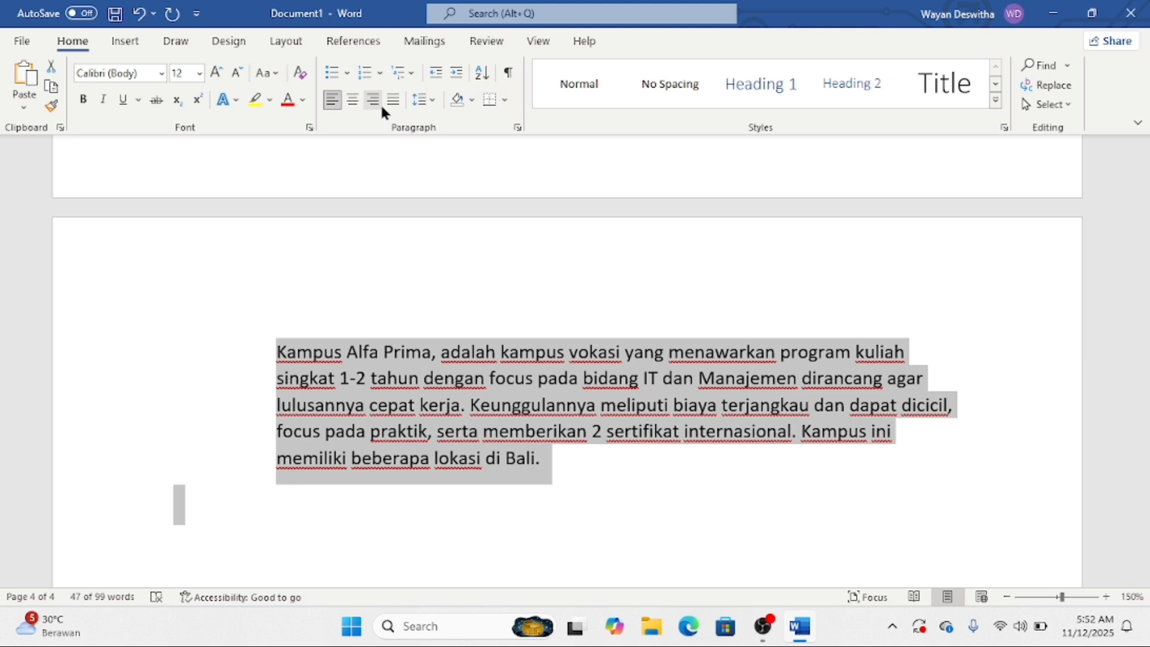
{"action": "left_click", "coordinate": [372, 99]}
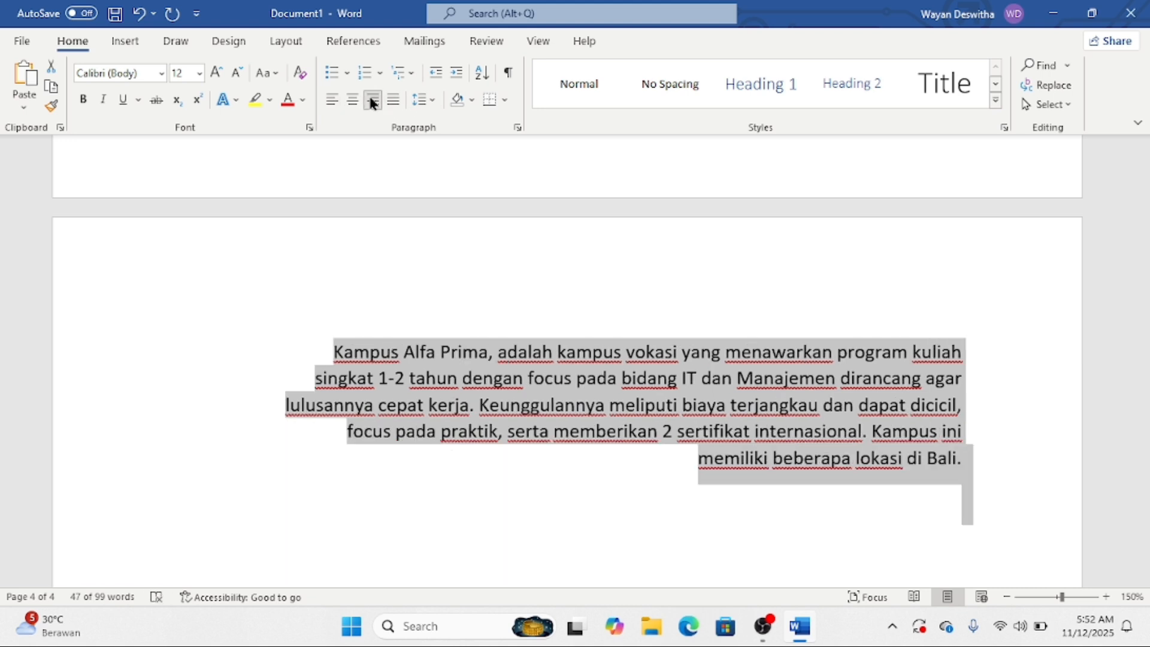
{"action": "key", "text": "ctrl+l"}
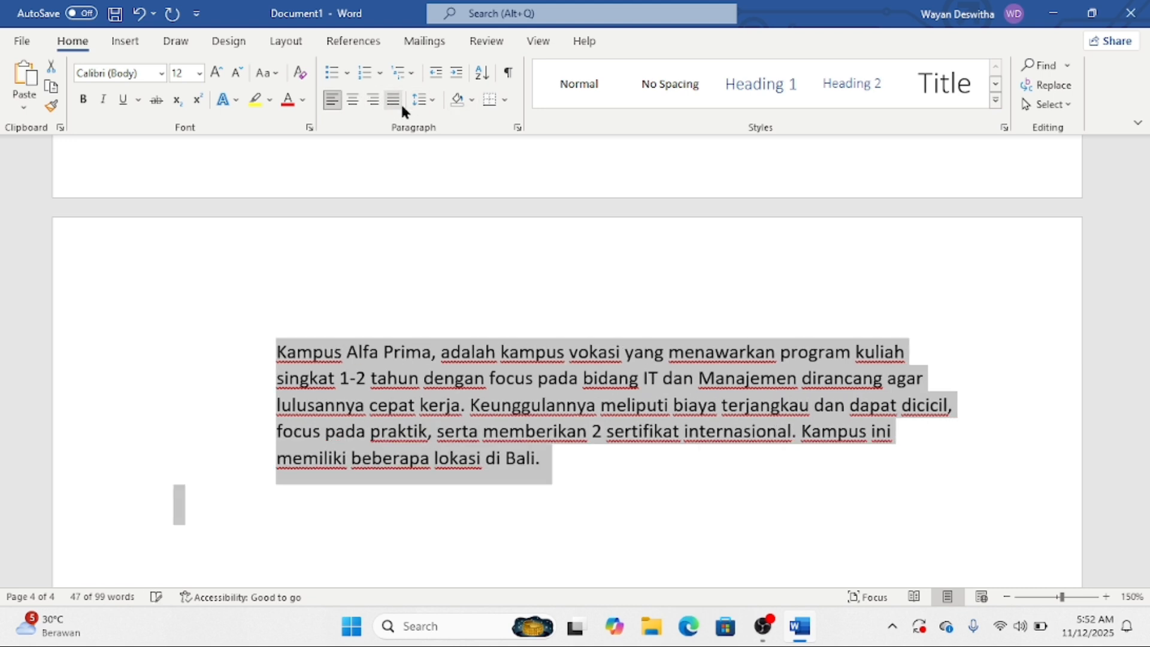
{"action": "left_click", "coordinate": [565, 454]}
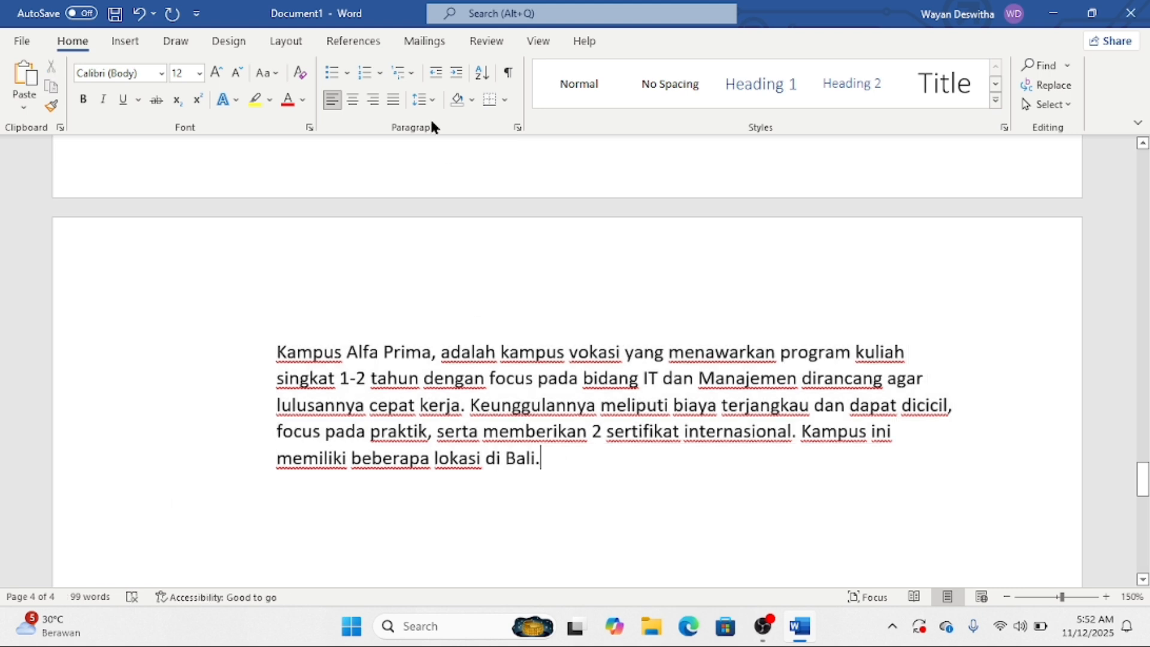
{"action": "left_click_drag", "start_coordinate": [255, 350], "coordinate": [290, 472]}
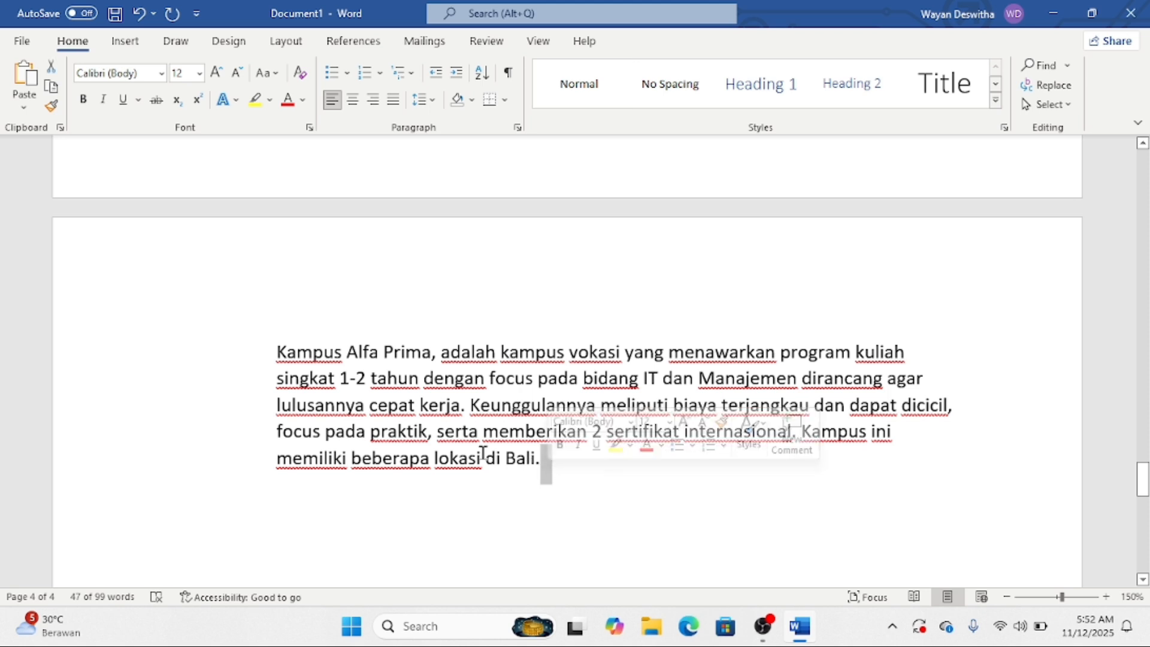
{"action": "left_click", "coordinate": [274, 352]}
{"action": "left_click_drag", "start_coordinate": [125, 361], "coordinate": [134, 462]}
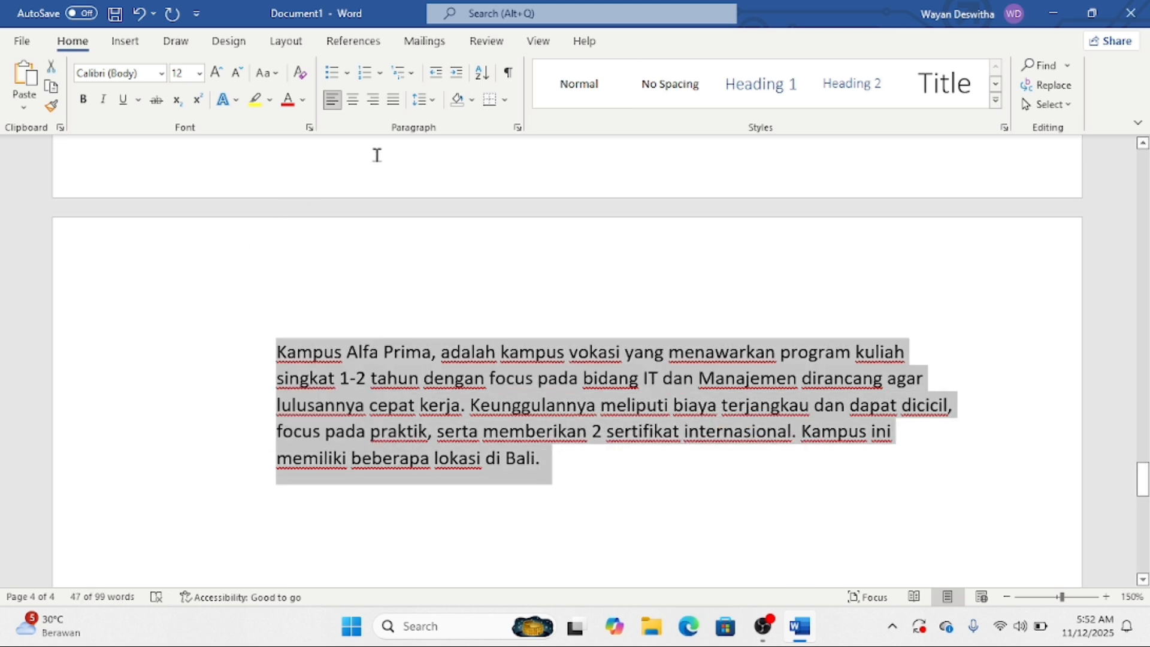
{"action": "left_click", "coordinate": [394, 99]}
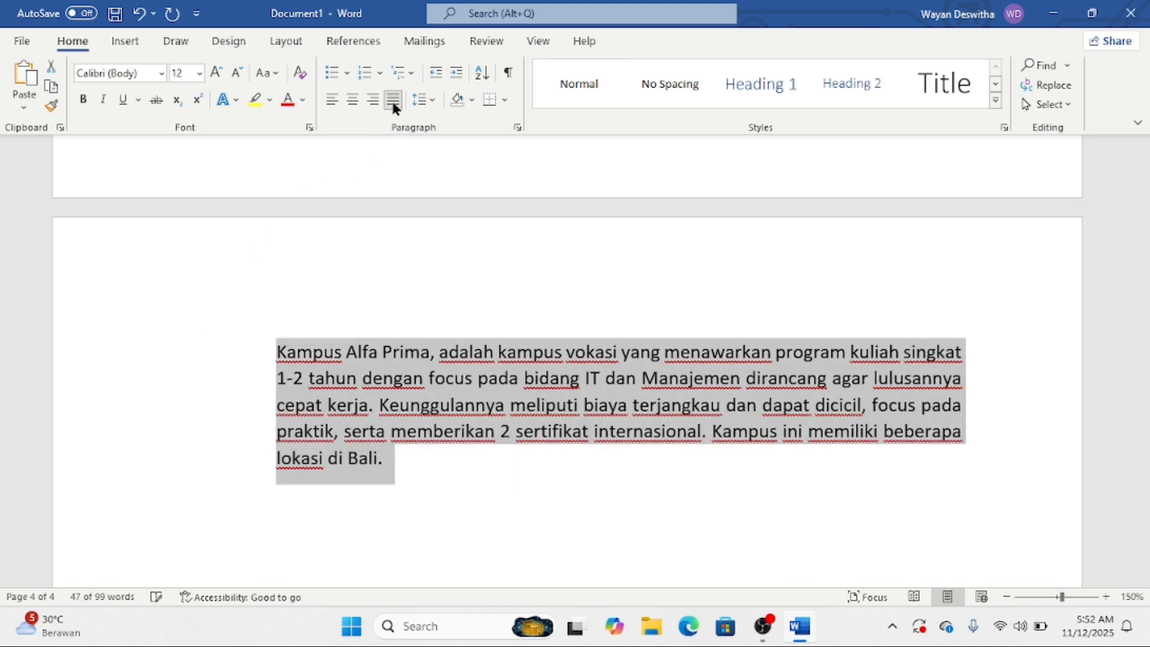
- Set the Kampus Alfa Prima paragraph's line spacing to 1.5 and verify it
{"action": "left_click", "coordinate": [426, 99]}
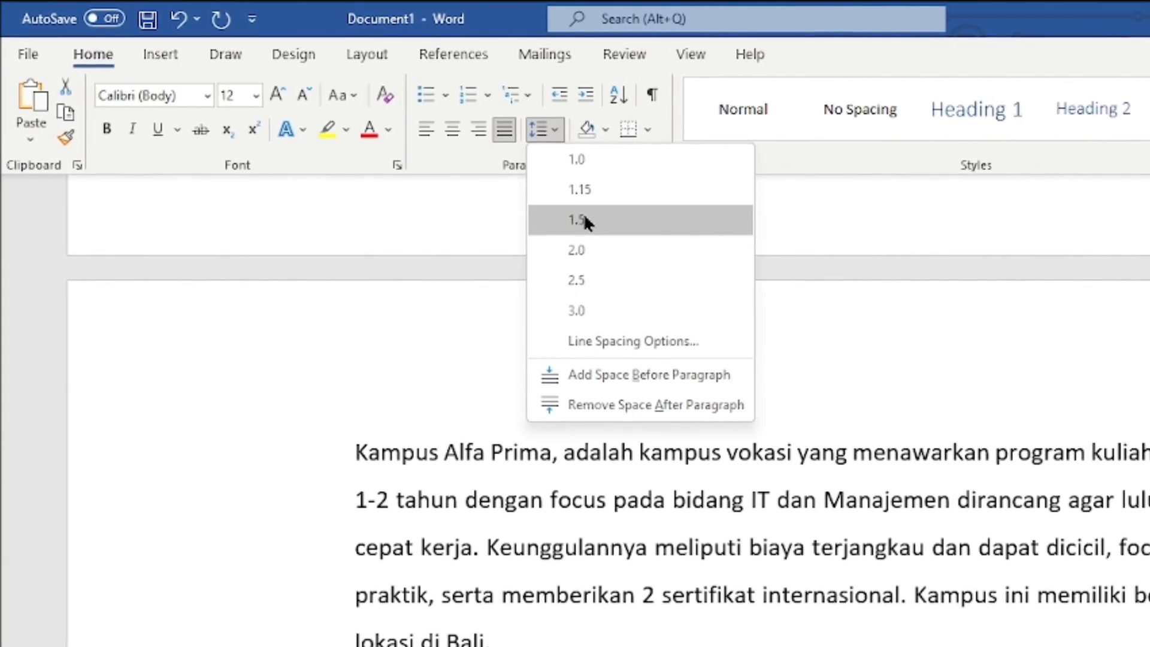
{"action": "left_click", "coordinate": [566, 213]}
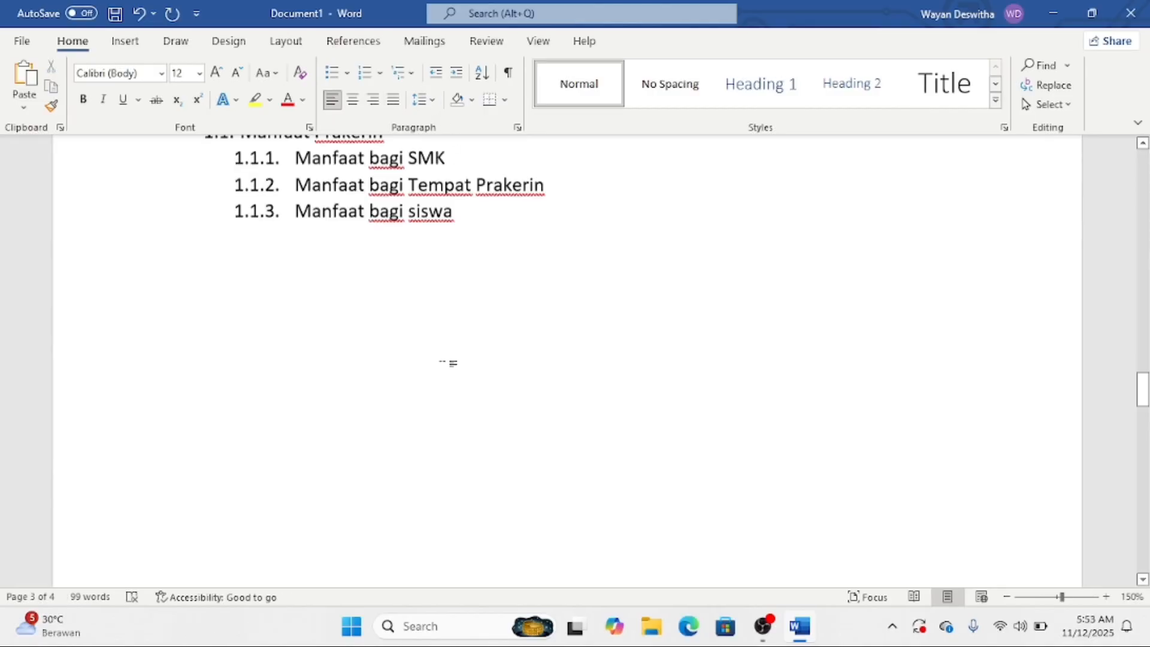
{"action": "scroll", "coordinate": [444, 354], "scroll_direction": "up", "scroll_amount": 3}
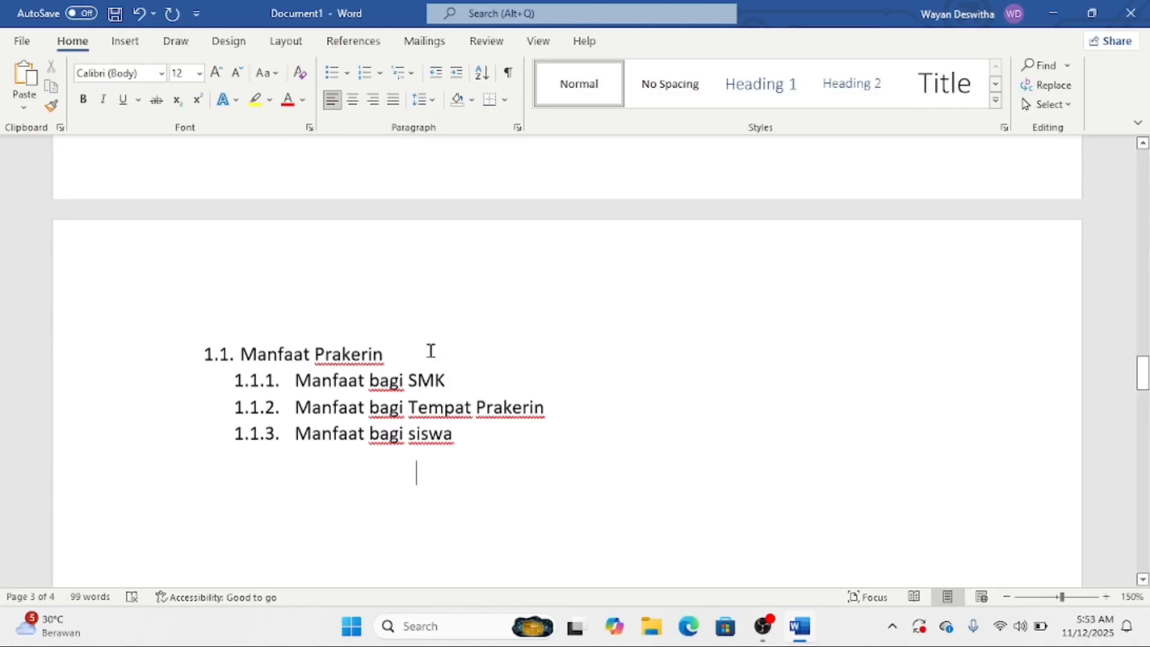
{"action": "scroll", "coordinate": [426, 336], "scroll_direction": "down", "scroll_amount": 10}
{"action": "scroll", "coordinate": [397, 348], "scroll_direction": "down", "scroll_amount": 5}
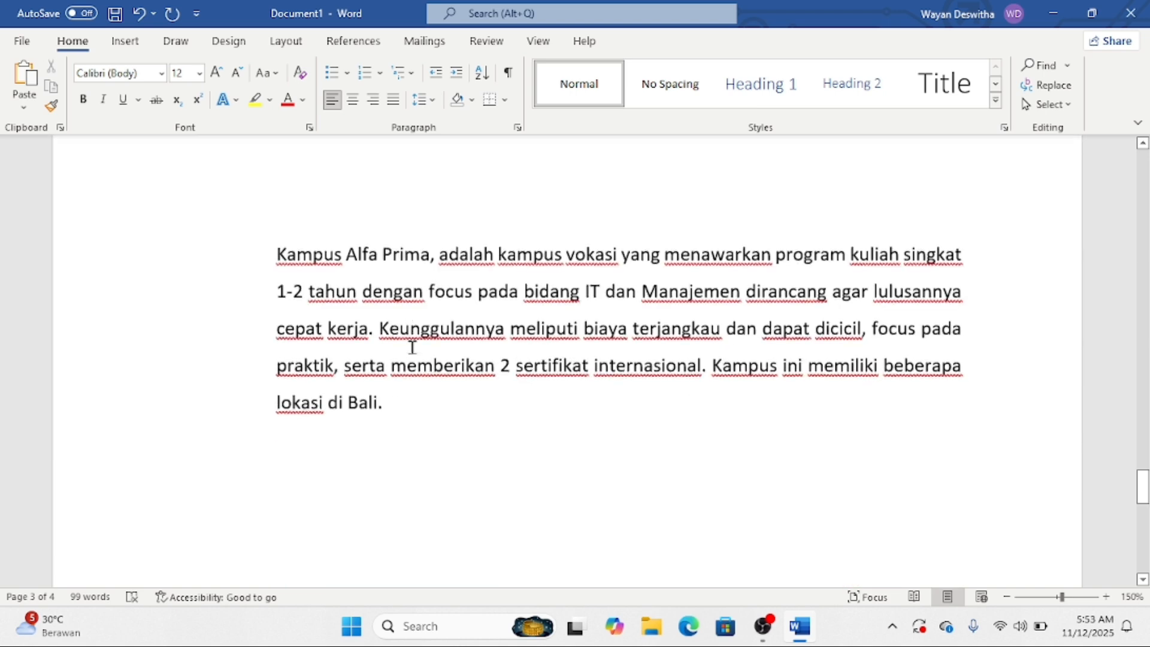
{"action": "left_click", "coordinate": [406, 395]}
{"action": "left_click", "coordinate": [423, 101]}
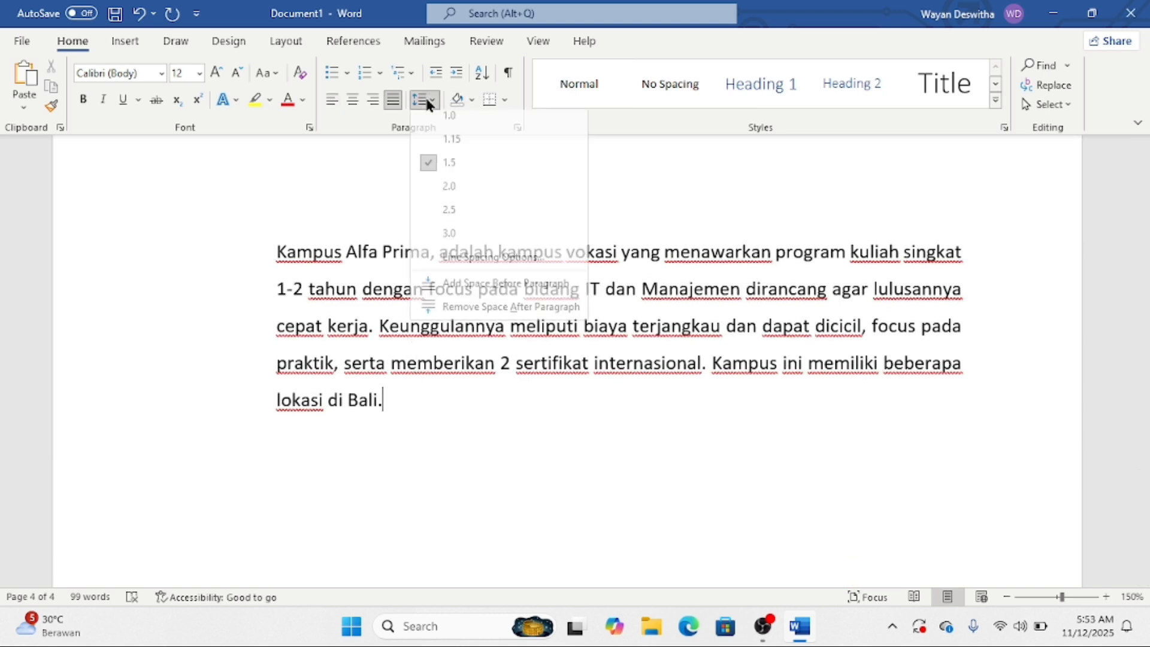
{"action": "left_click", "coordinate": [423, 104]}
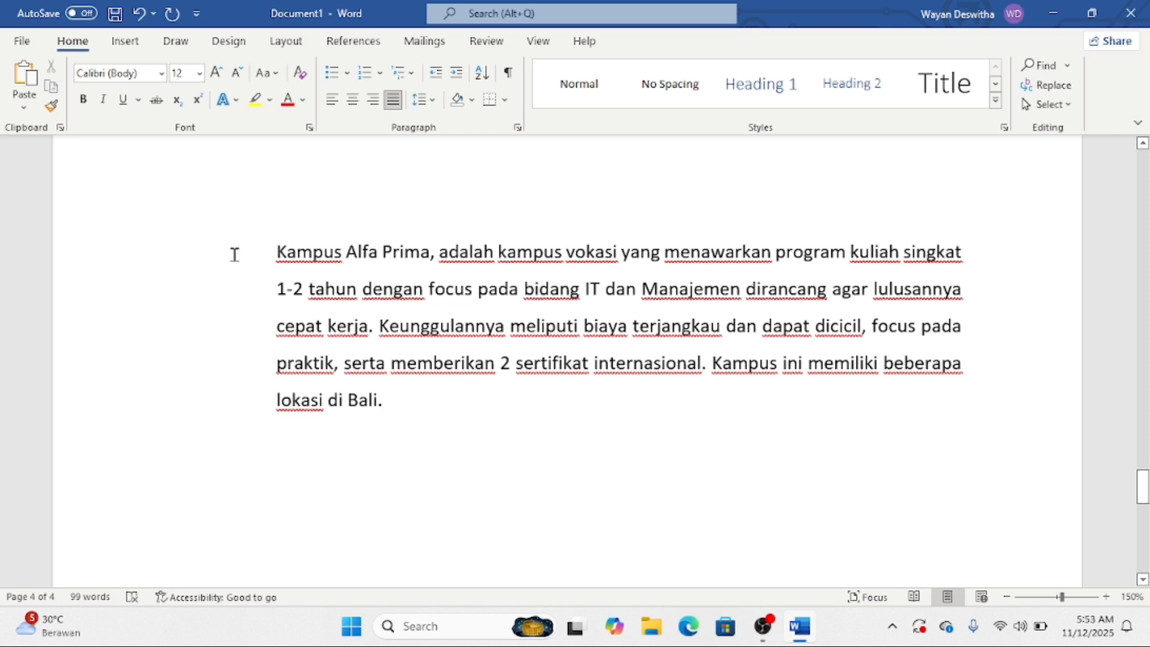
- Select the Kampus Alfa Prima paragraph and decrease its left indent so its lines start further left
{"action": "left_click_drag", "start_coordinate": [234, 254], "coordinate": [257, 278]}
{"action": "left_click", "coordinate": [257, 265]}
{"action": "left_click_drag", "start_coordinate": [114, 258], "coordinate": [112, 392]}
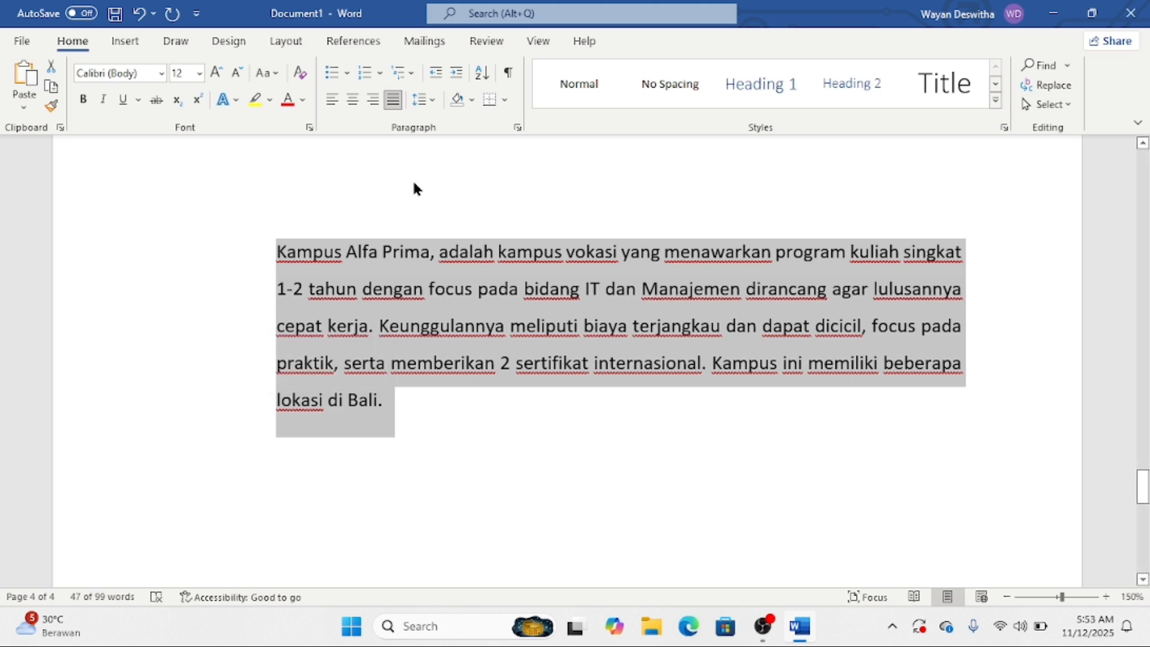
{"action": "left_click", "coordinate": [457, 75]}
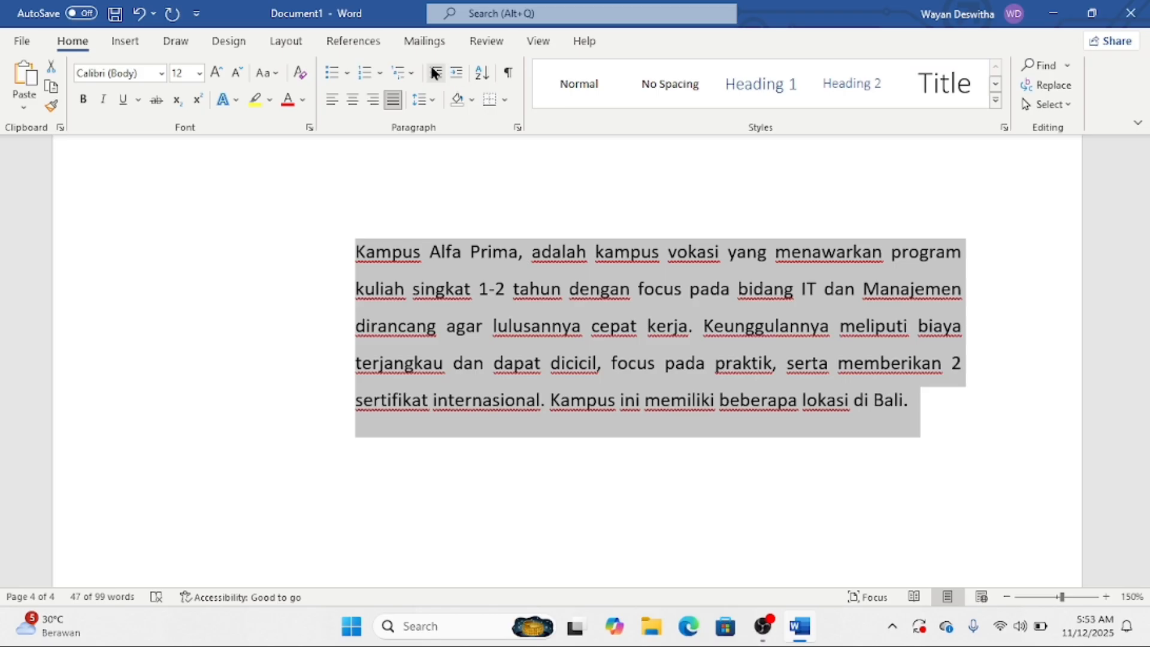
{"action": "left_click", "coordinate": [181, 60]}
{"action": "left_click", "coordinate": [456, 75]}
{"action": "left_click", "coordinate": [437, 72]}
{"action": "left_click", "coordinate": [436, 73]}
{"action": "left_click", "coordinate": [918, 360]}
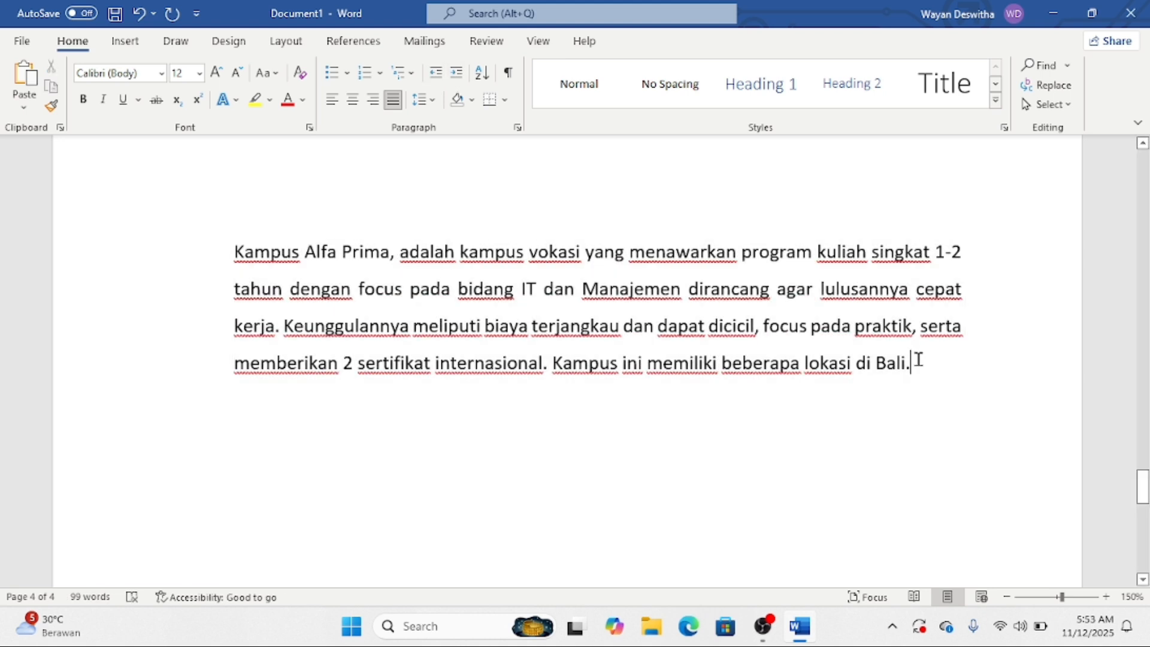
- Type the next few full names of the list, one per line, fixing a surname typo
{"action": "scroll", "coordinate": [907, 368], "scroll_direction": "down", "scroll_amount": 10}
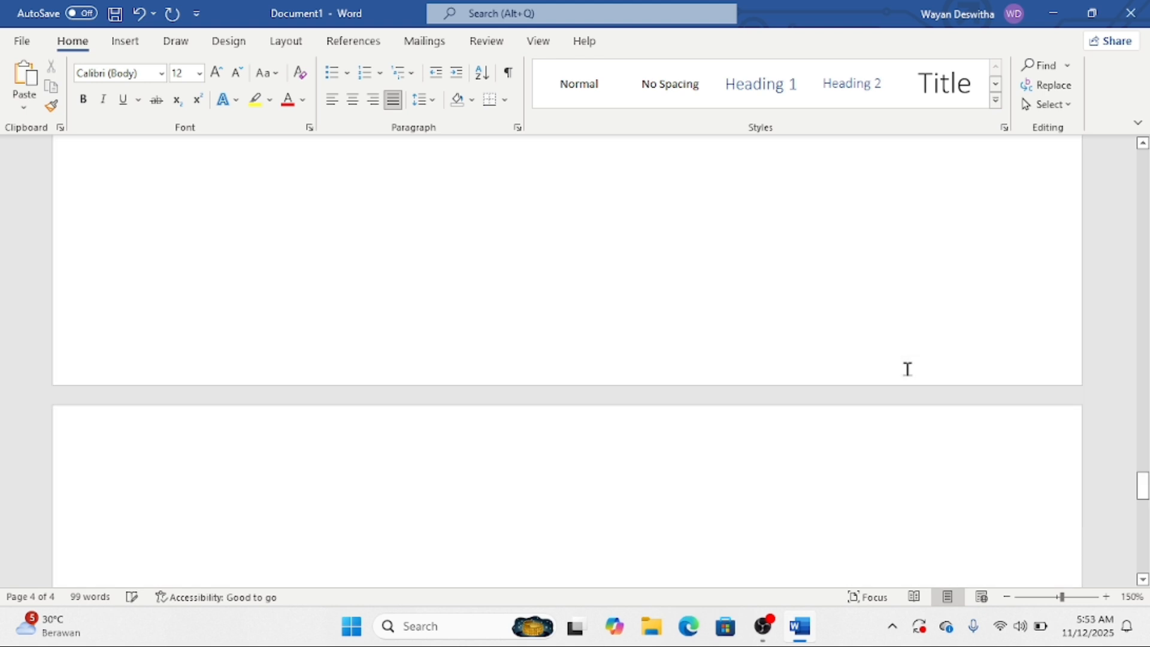
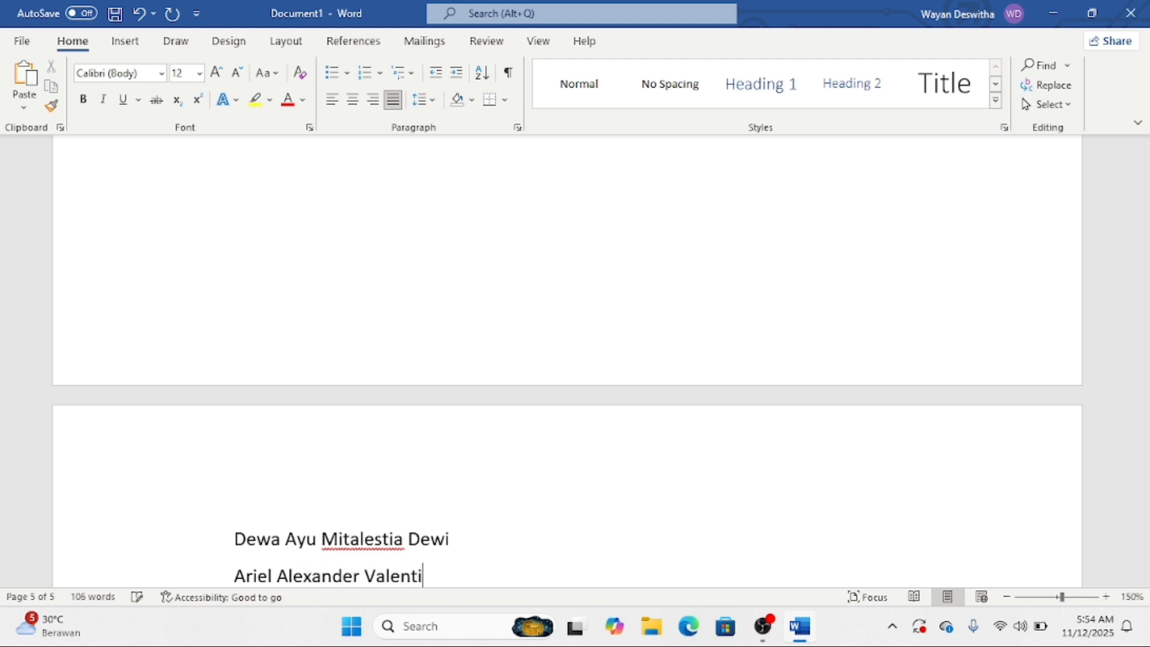
{"action": "key", "text": "Return"}
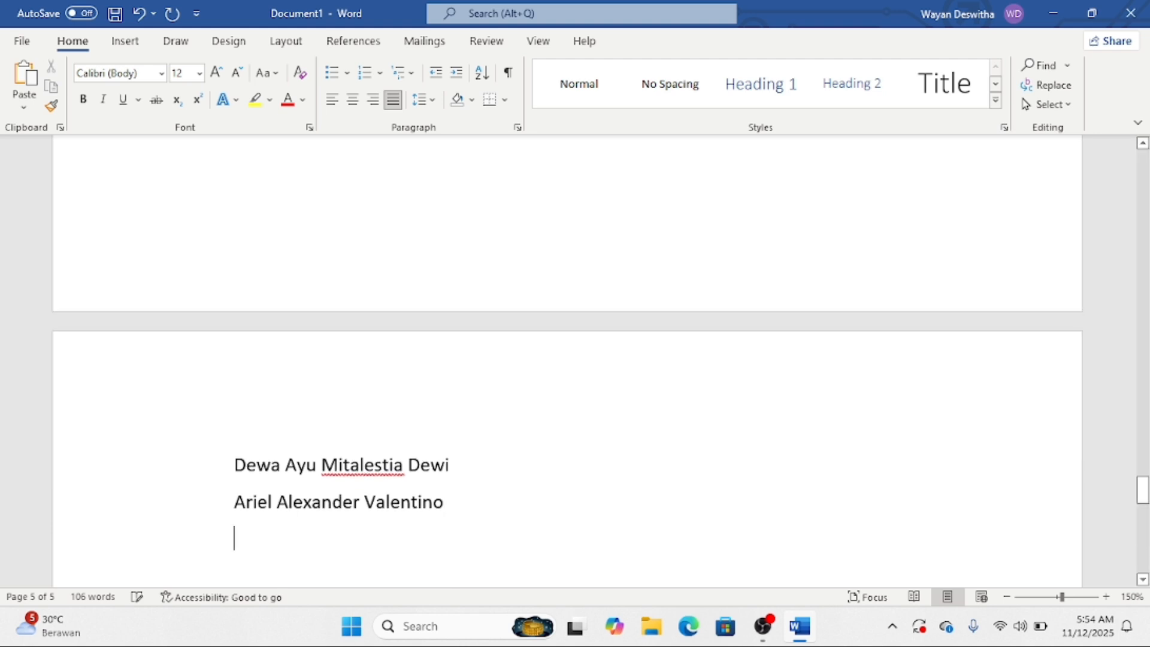
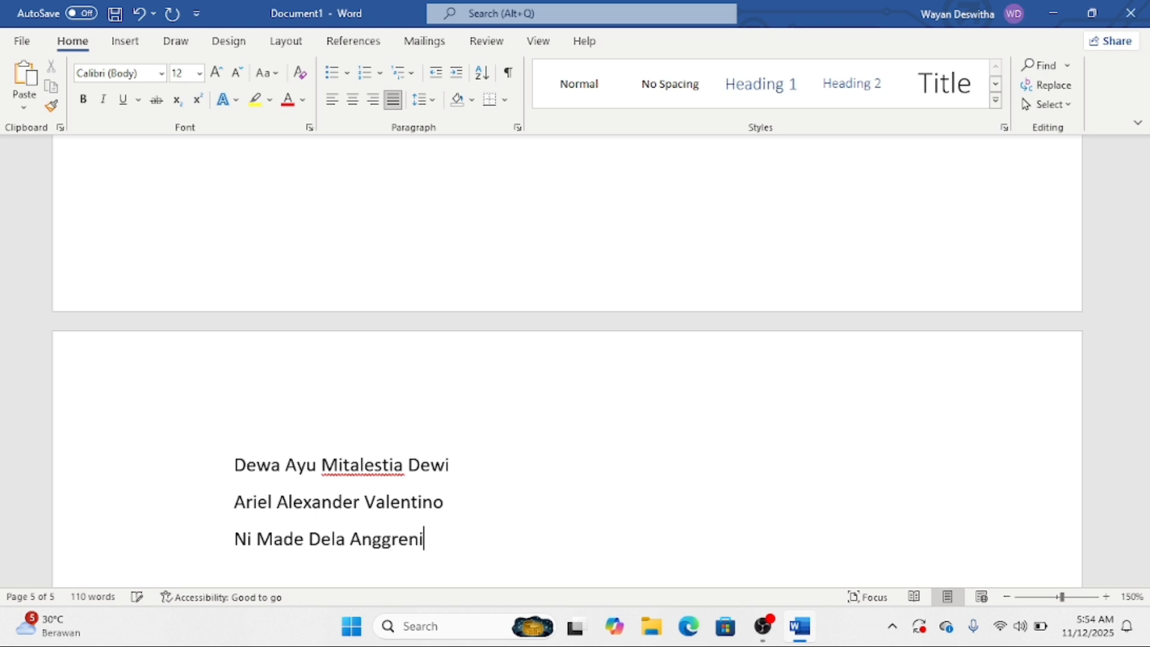
{"action": "key", "text": "Return"}
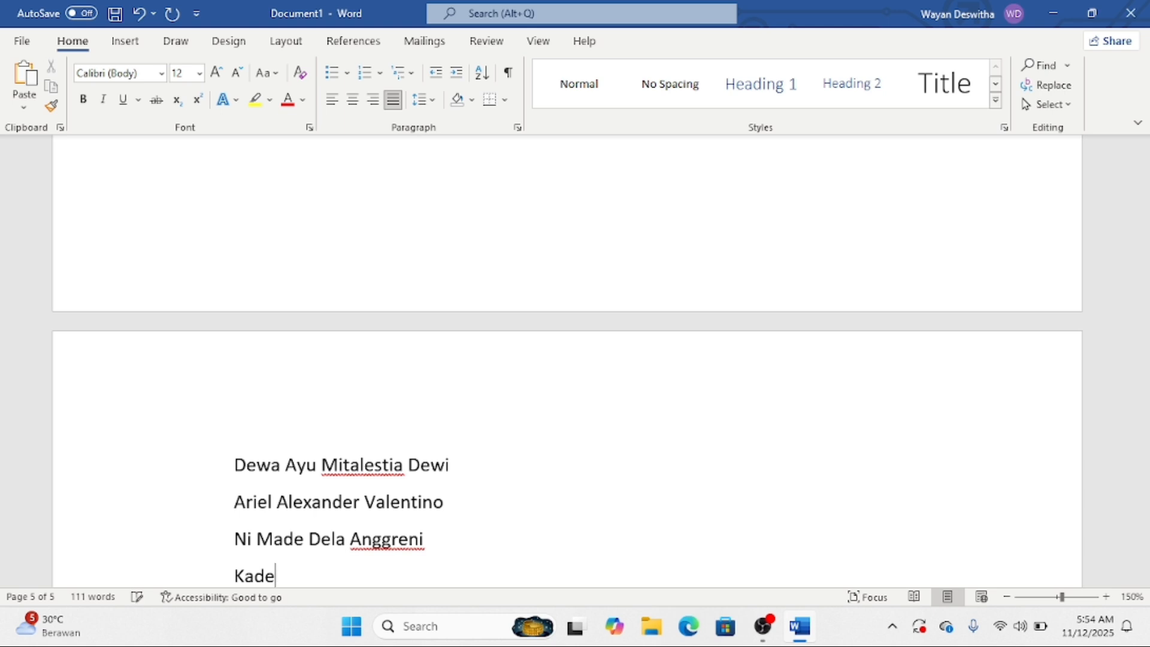
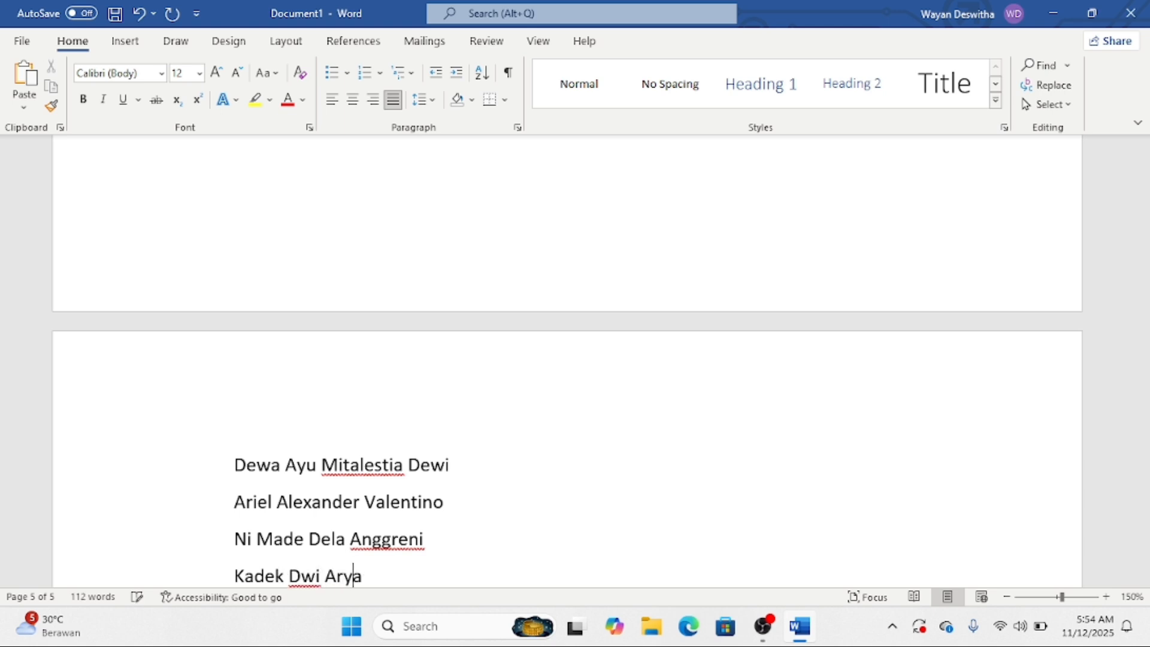
{"action": "key", "text": "Return"}
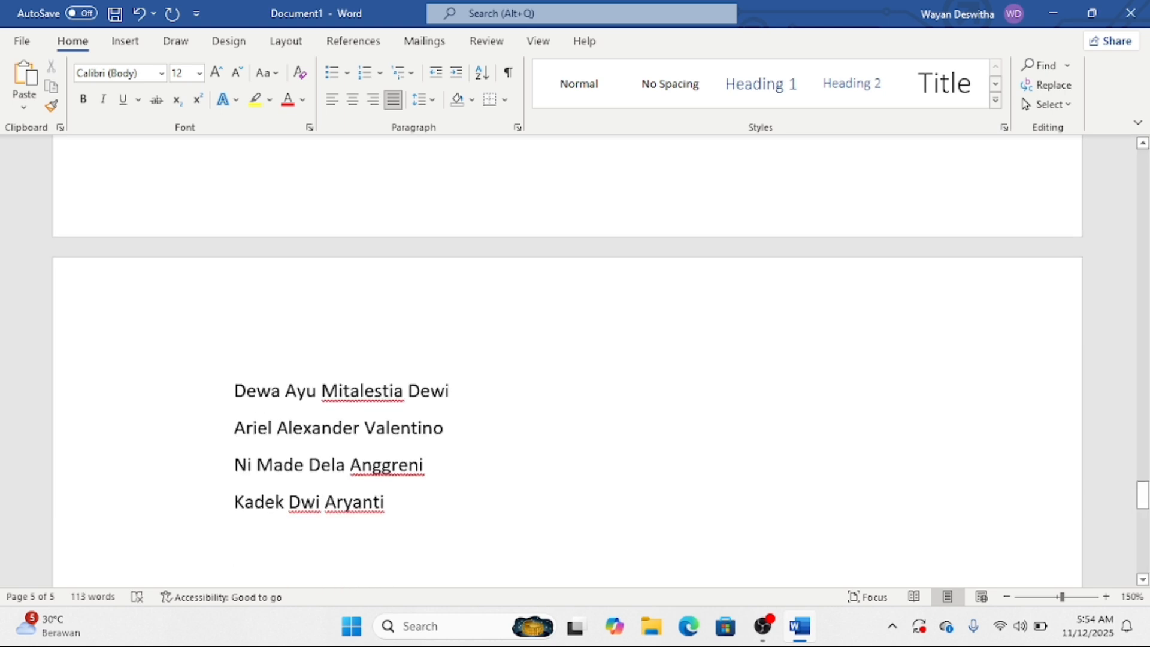
- Type the remaining full names one per line, correcting typos, until ten names are listed
{"action": "type", "text": "Girgio"}
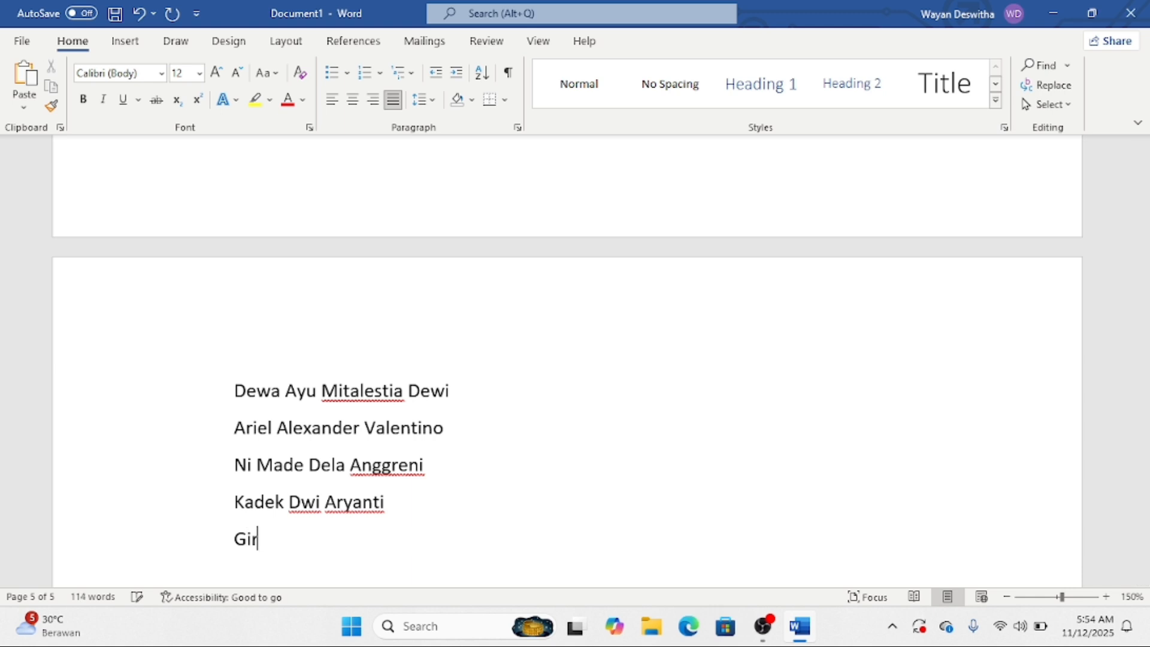
{"action": "key", "text": "BackSpace"}
{"action": "key", "text": "BackSpace"}
{"action": "key", "text": "BackSpace"}
{"action": "key", "text": "BackSpace"}
{"action": "key", "text": "BackSpace"}
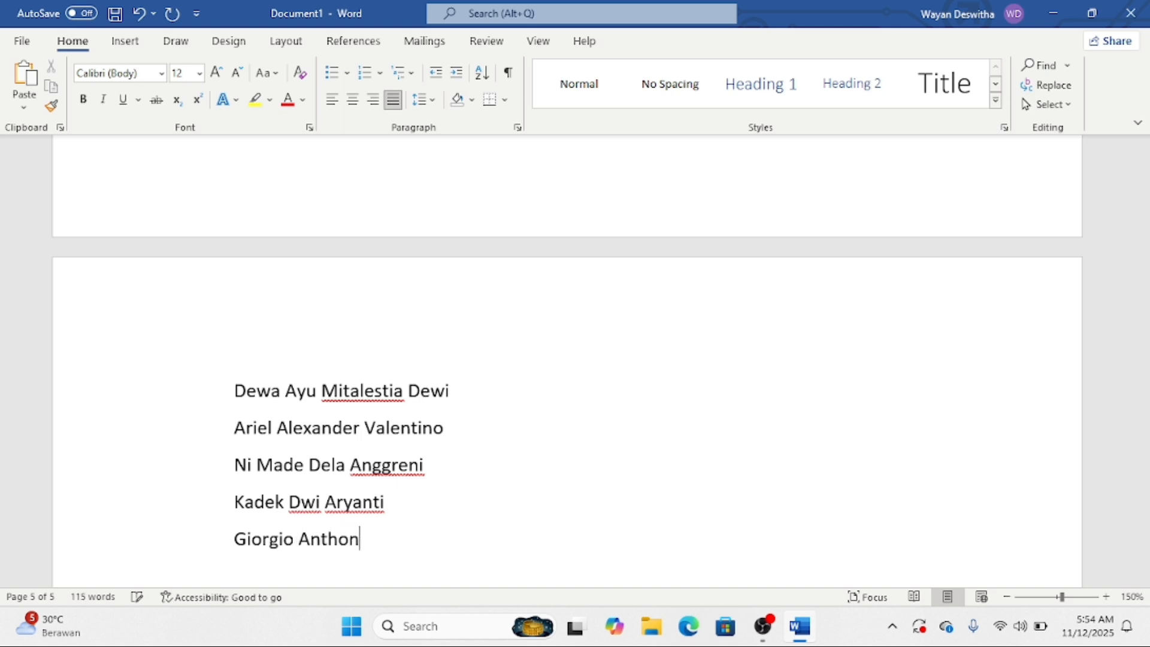
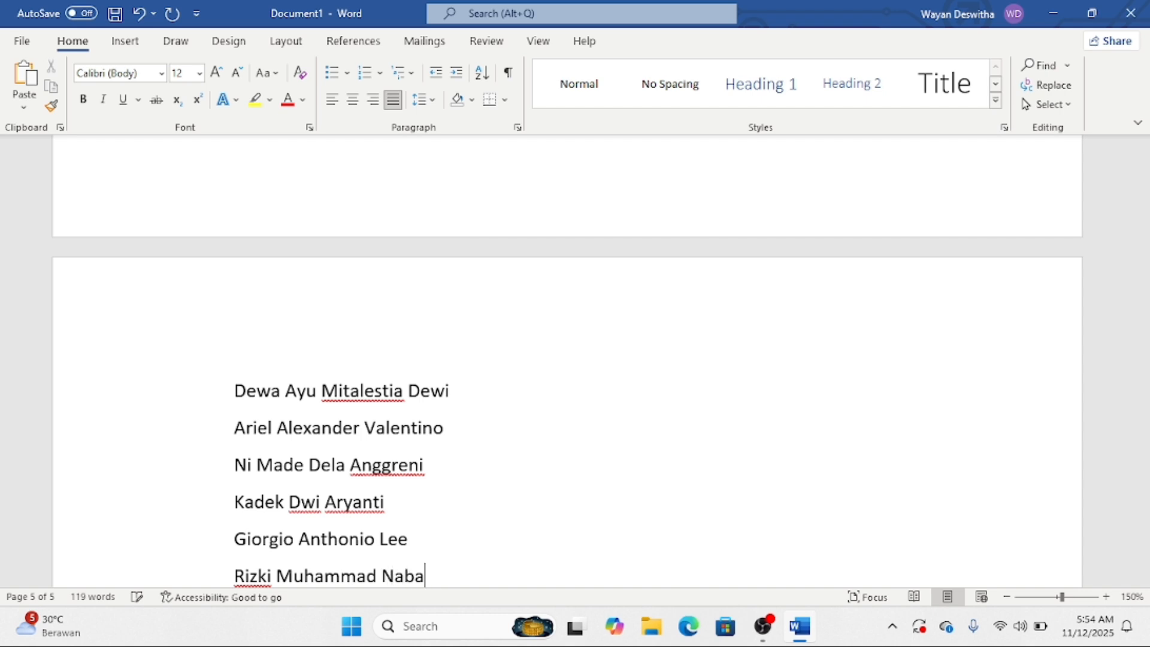
{"action": "key", "text": "Return"}
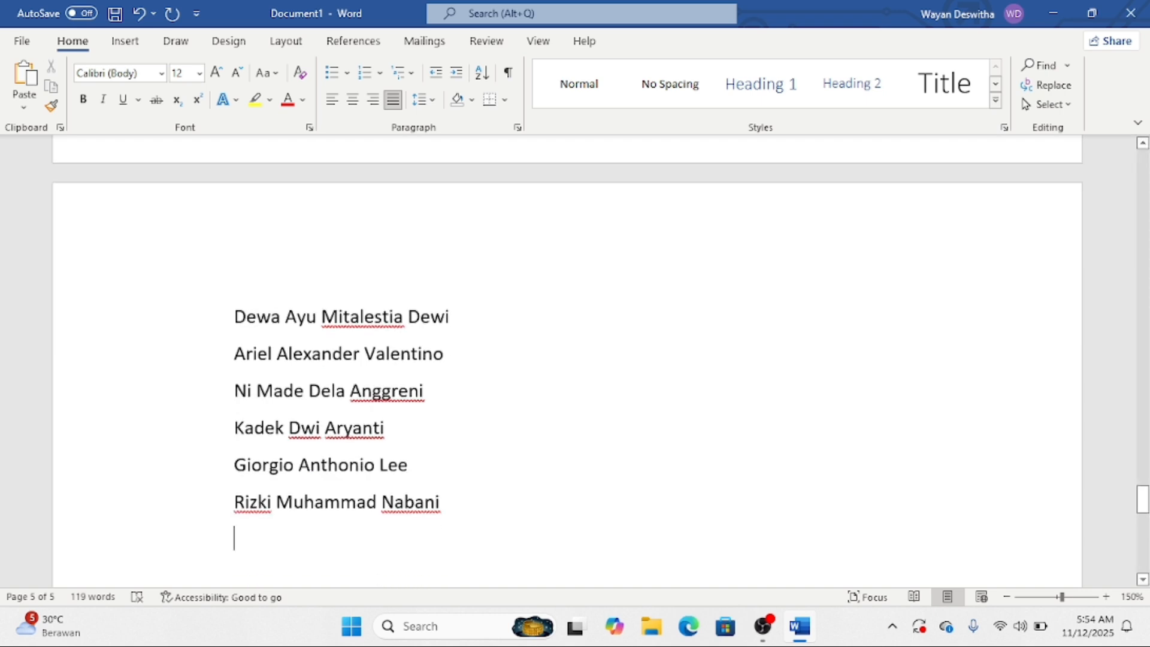
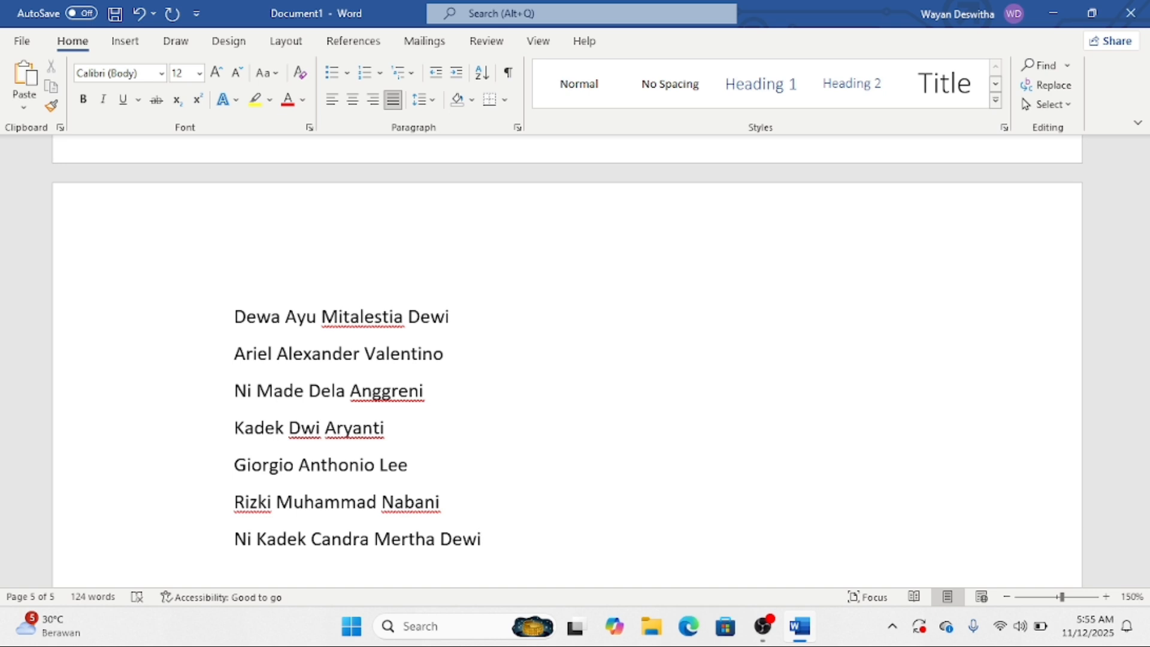
{"action": "key", "text": "Return"}
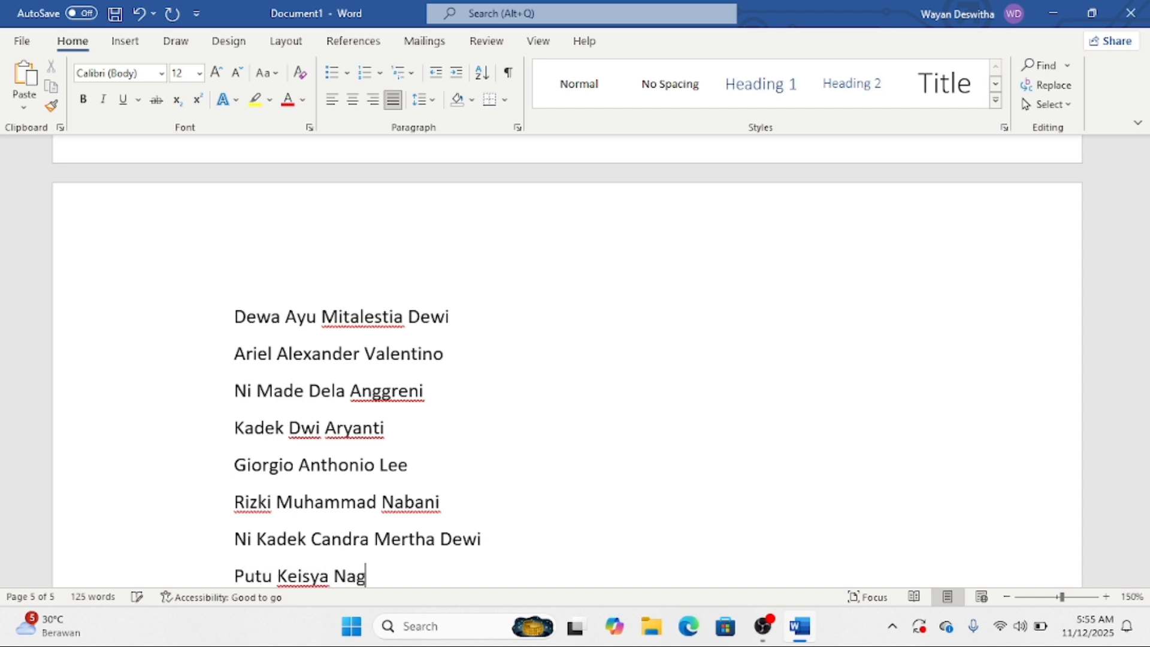
{"action": "key", "text": "Return"}
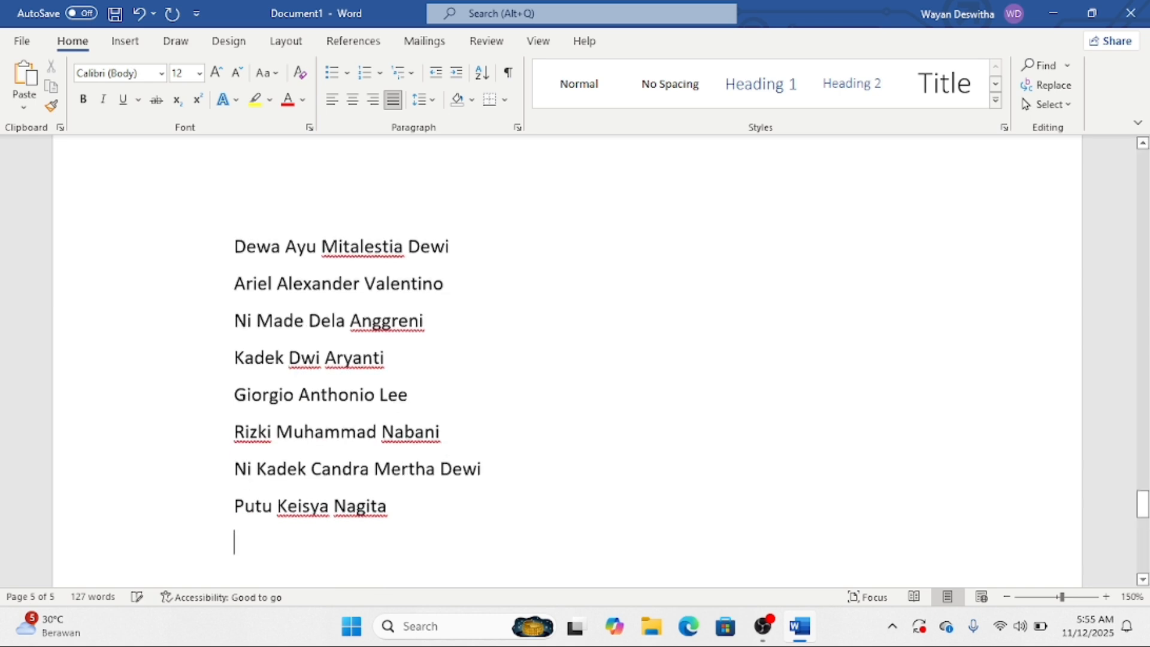
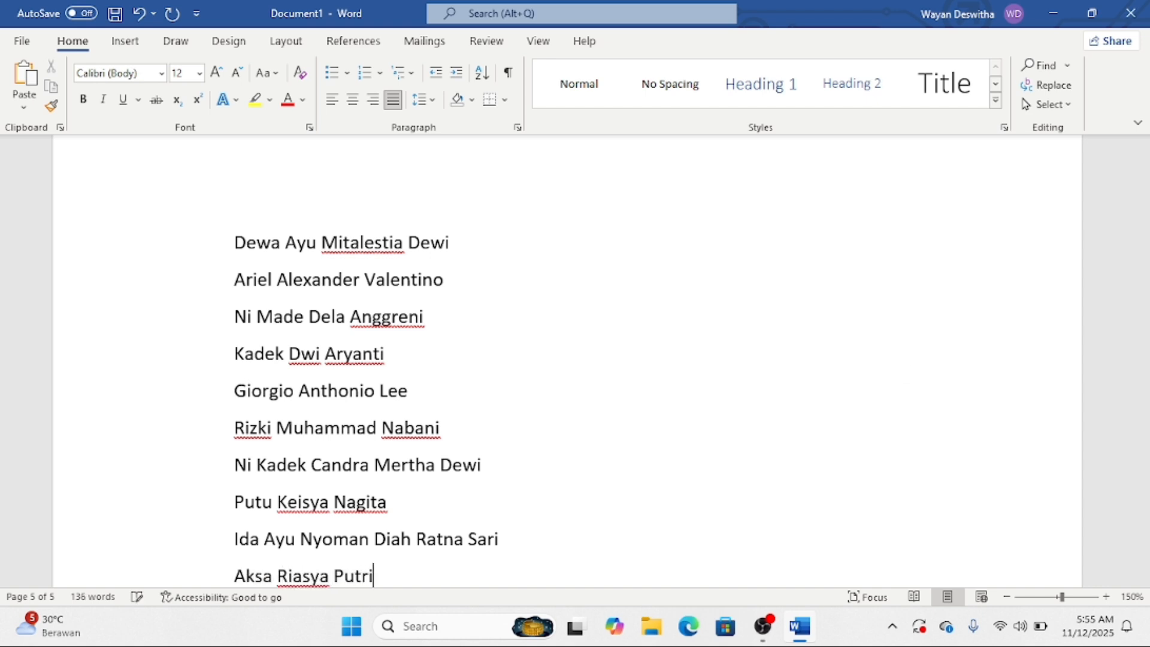
{"action": "double_click", "coordinate": [237, 243]}
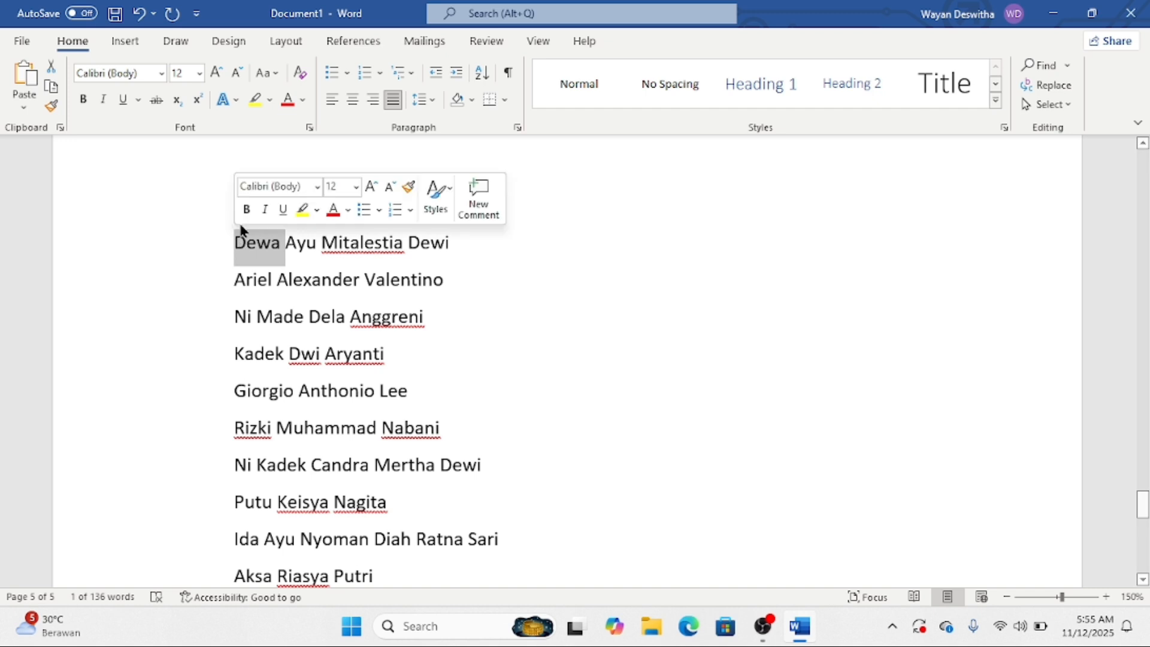
- Sort the ten selected names in ascending alphabetical order
{"action": "left_click", "coordinate": [234, 242]}
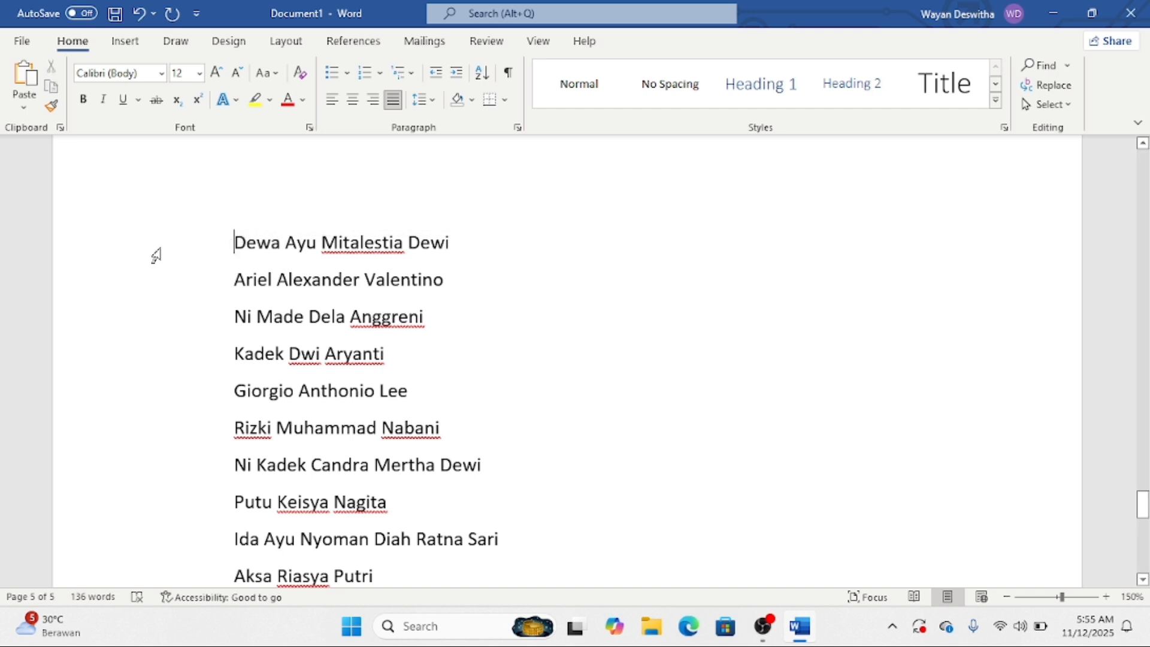
{"action": "left_click_drag", "start_coordinate": [155, 256], "coordinate": [225, 574]}
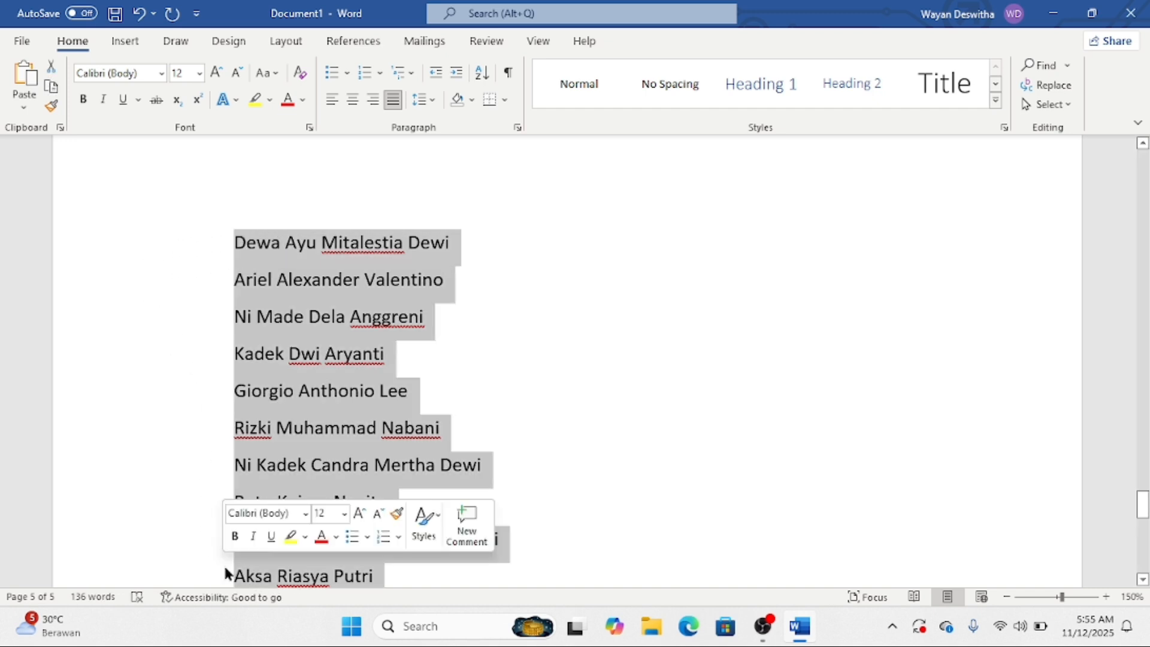
{"action": "left_click", "coordinate": [484, 73]}
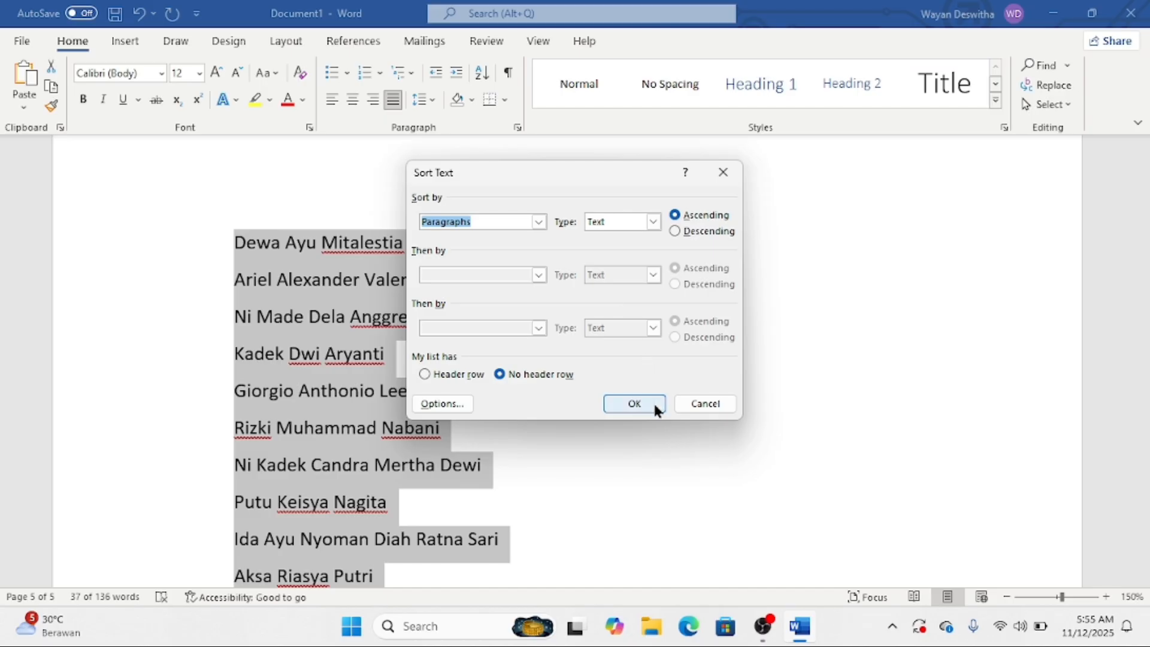
{"action": "left_click", "coordinate": [653, 401]}
- Delete the page break above the name list so it moves up under the Kampus paragraph
{"action": "left_click", "coordinate": [659, 398]}
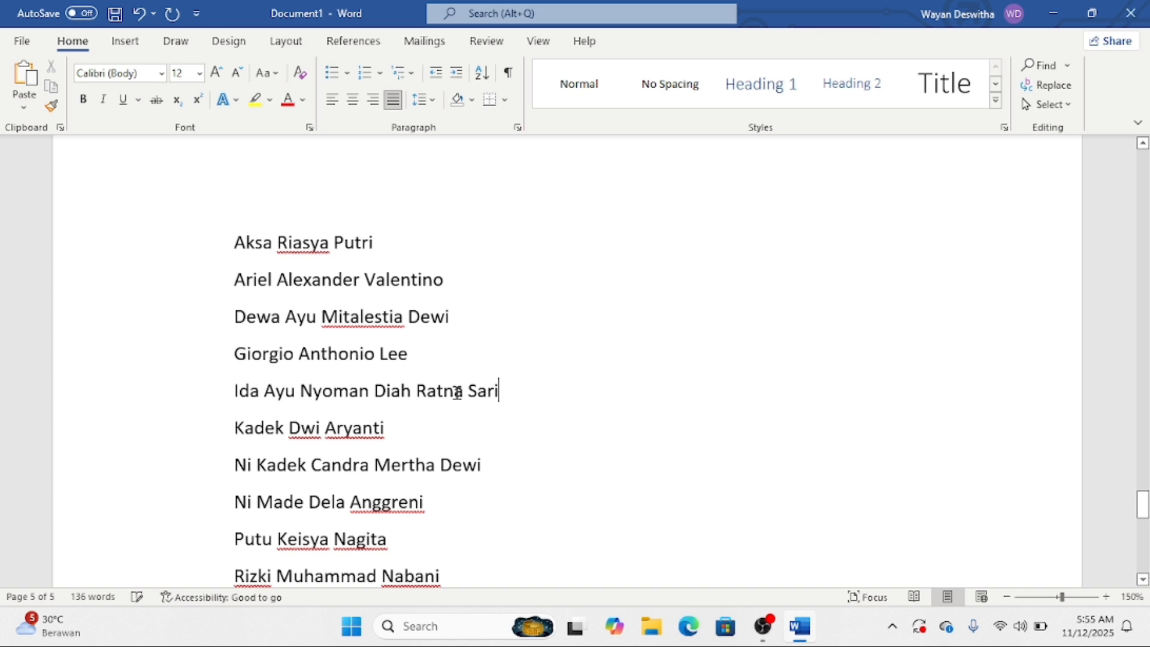
{"action": "scroll", "coordinate": [264, 256], "scroll_direction": "down", "scroll_amount": 1}
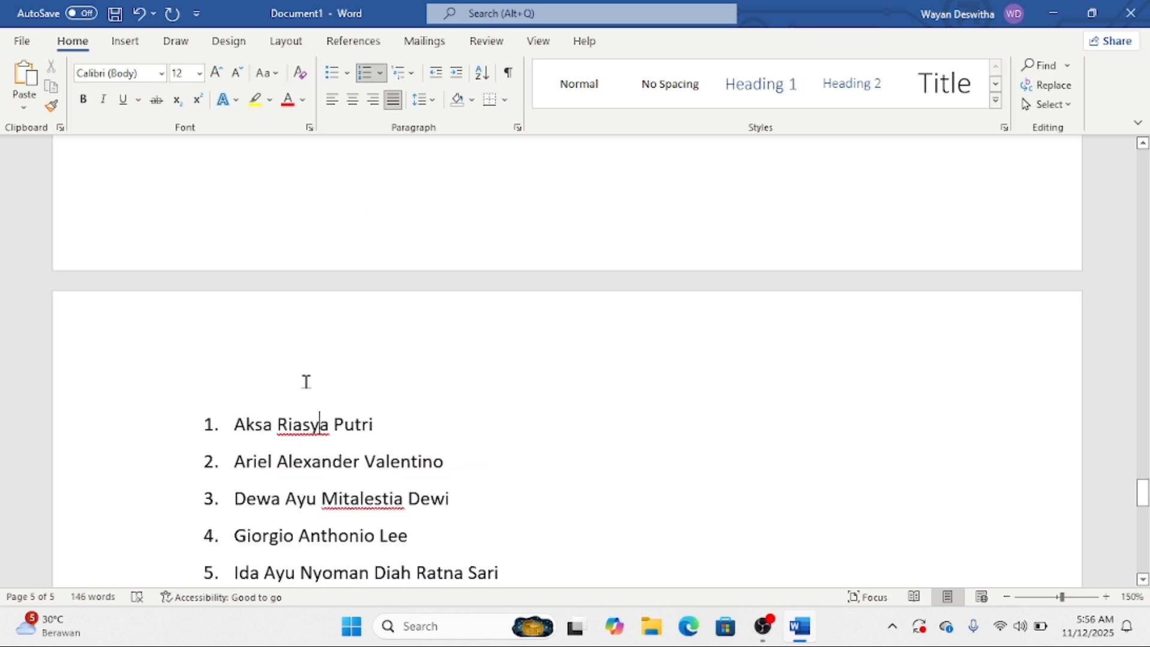
{"action": "scroll", "coordinate": [306, 382], "scroll_direction": "up", "scroll_amount": 5}
{"action": "left_click", "coordinate": [329, 377]}
{"action": "key", "text": "Delete"}
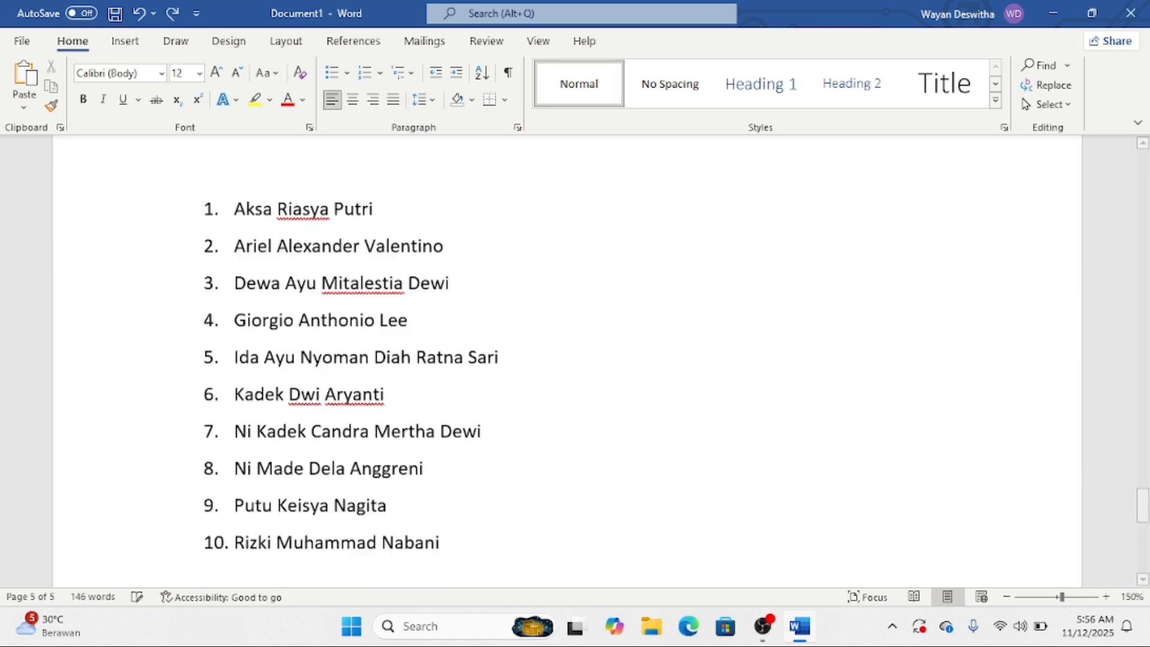
{"action": "scroll", "coordinate": [331, 379], "scroll_direction": "up", "scroll_amount": 3}
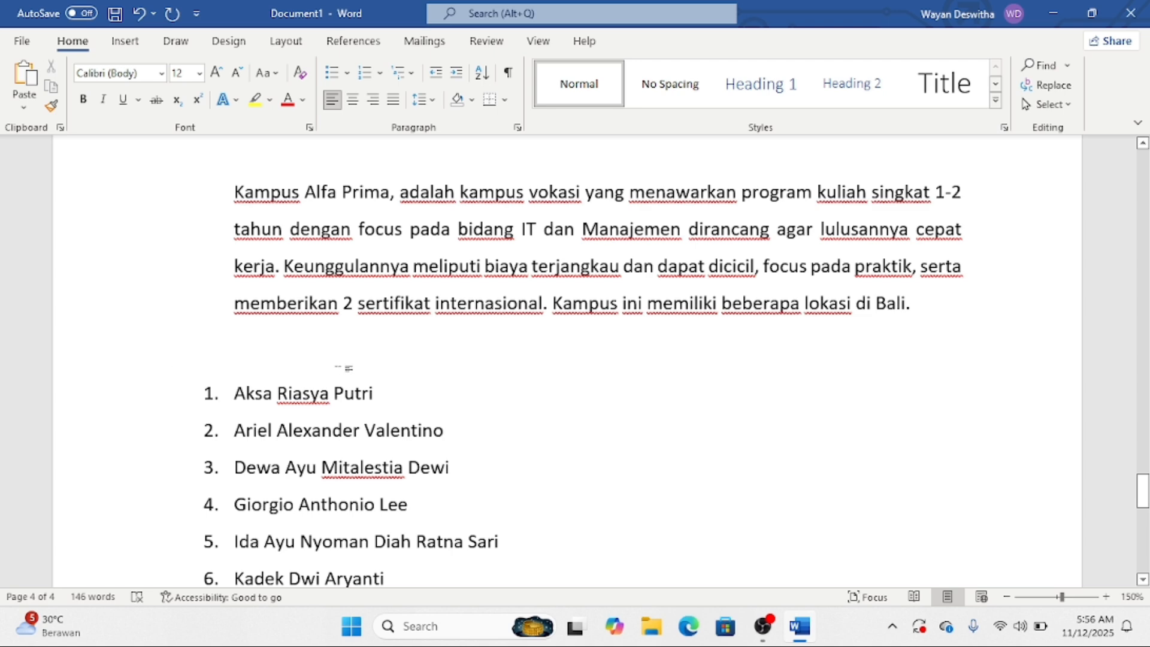
- Remove the page break before the Kampus paragraph and tab-indent its first line
{"action": "scroll", "coordinate": [346, 368], "scroll_direction": "up", "scroll_amount": 4}
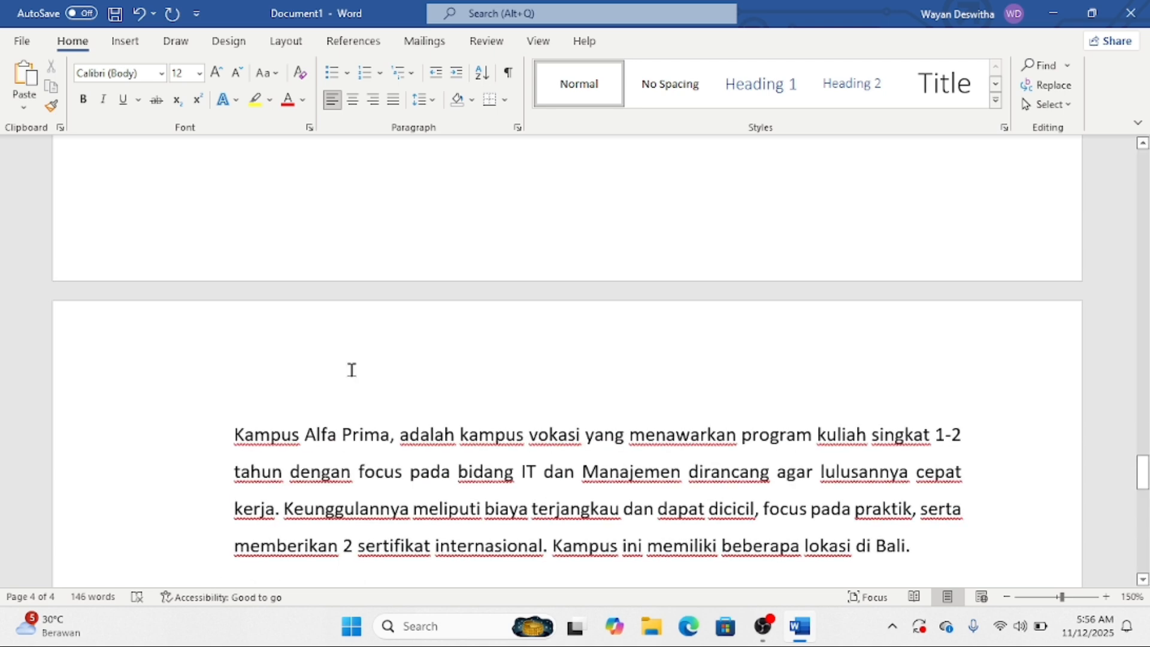
{"action": "scroll", "coordinate": [351, 369], "scroll_direction": "up", "scroll_amount": 5}
{"action": "key", "text": "BackSpace"}
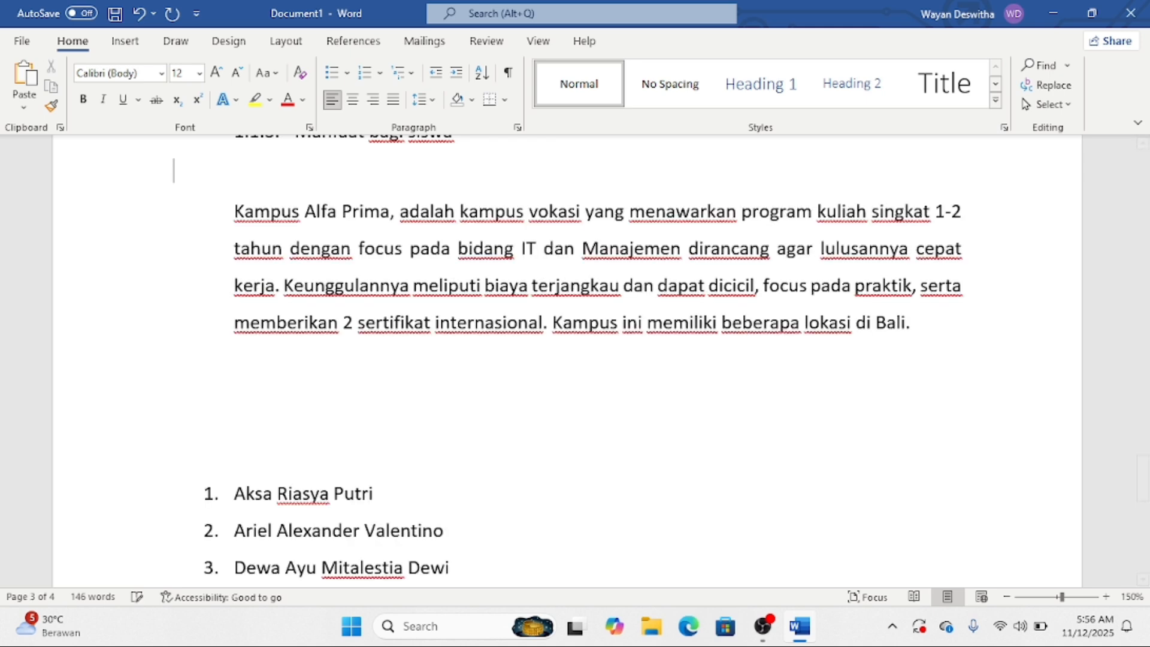
{"action": "scroll", "coordinate": [372, 393], "scroll_direction": "up", "scroll_amount": 5}
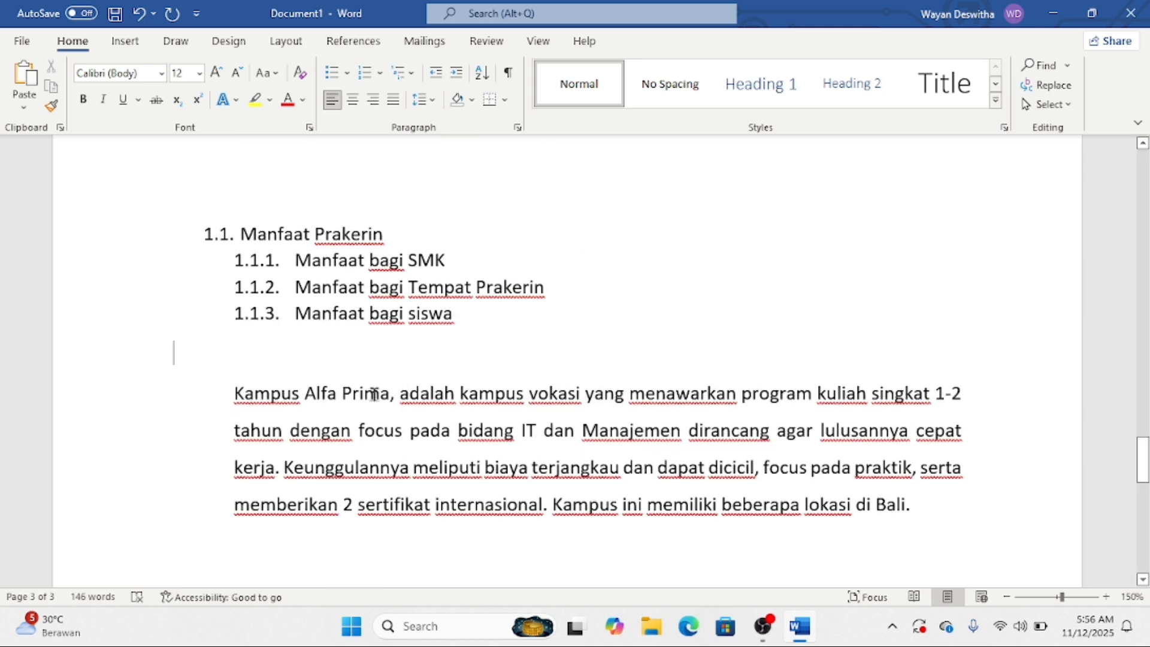
{"action": "left_click", "coordinate": [237, 391]}
{"action": "key", "text": "Tab"}
{"action": "key", "text": "Tab"}
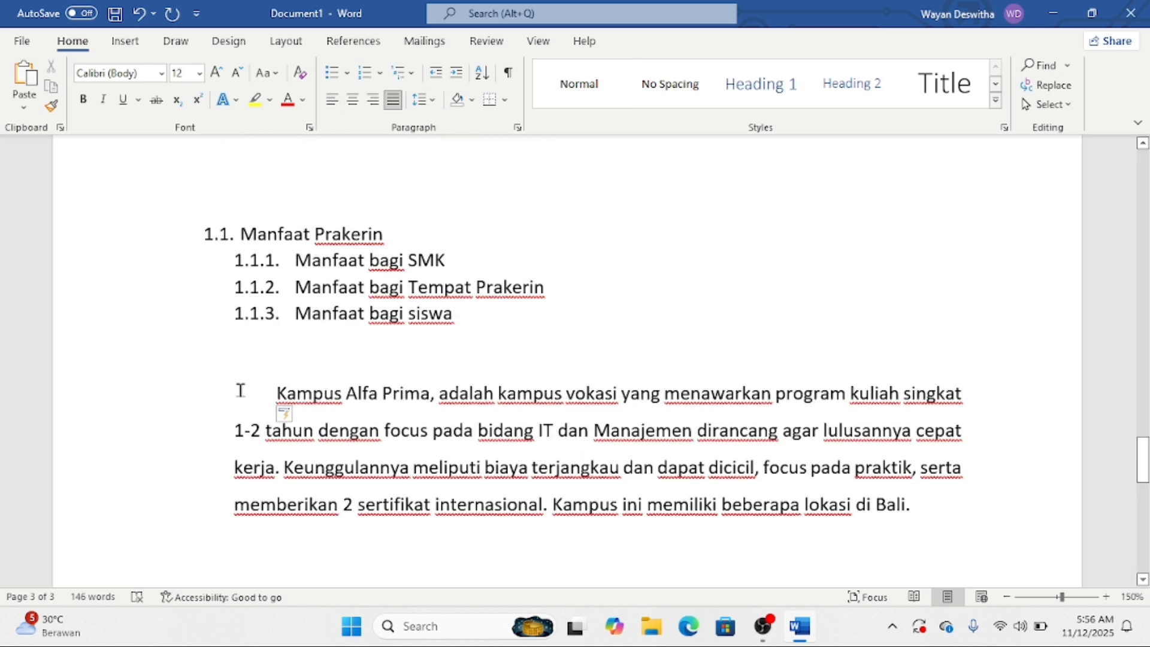
{"action": "key", "text": "Tab"}
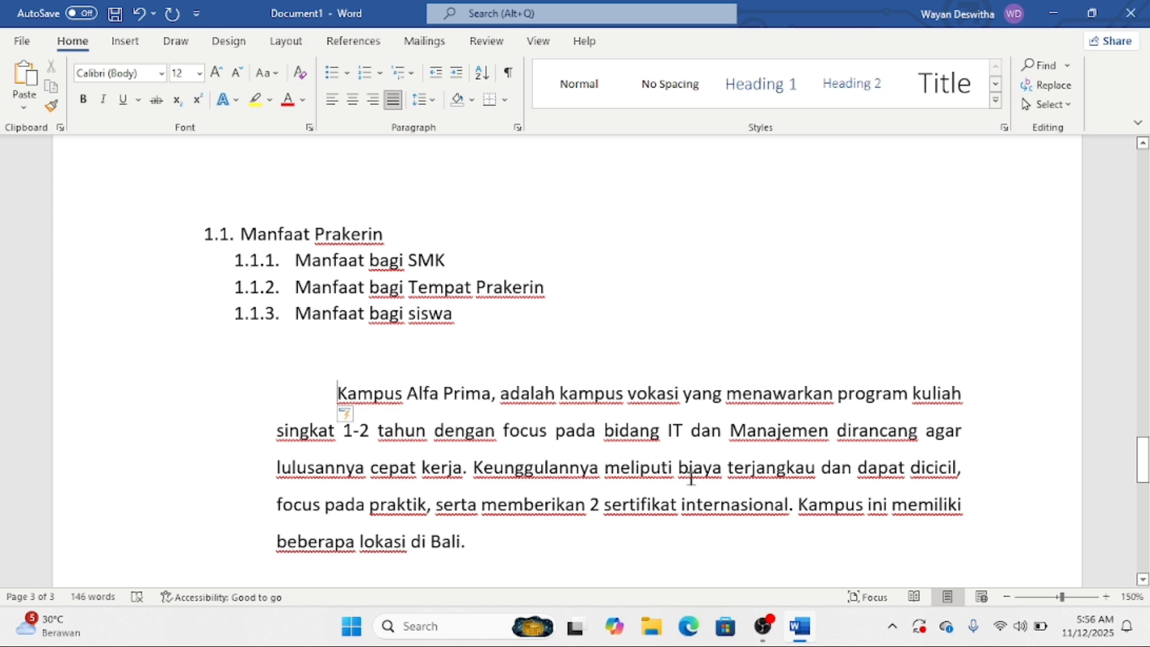
{"action": "left_click", "coordinate": [678, 468]}
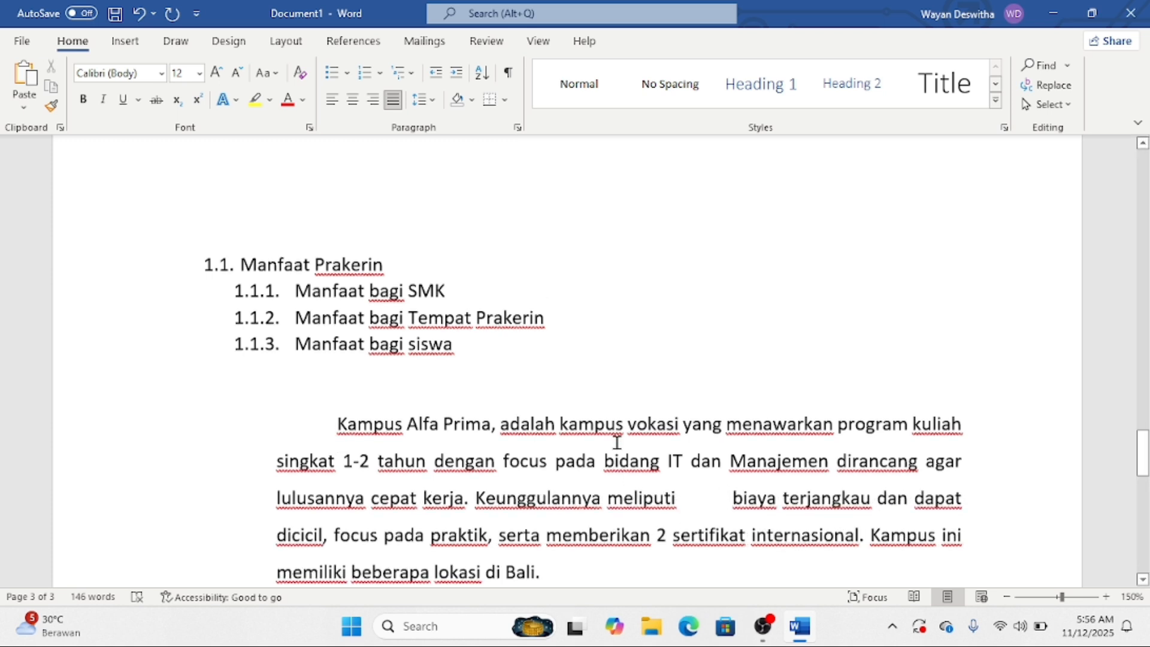
- Delete the page breaks before 'Manfaat Prakerin' and 'Daftar perlengkapan rumah sakit'
{"action": "scroll", "coordinate": [545, 443], "scroll_direction": "up", "scroll_amount": 4}
{"action": "scroll", "coordinate": [420, 428], "scroll_direction": "up", "scroll_amount": 5}
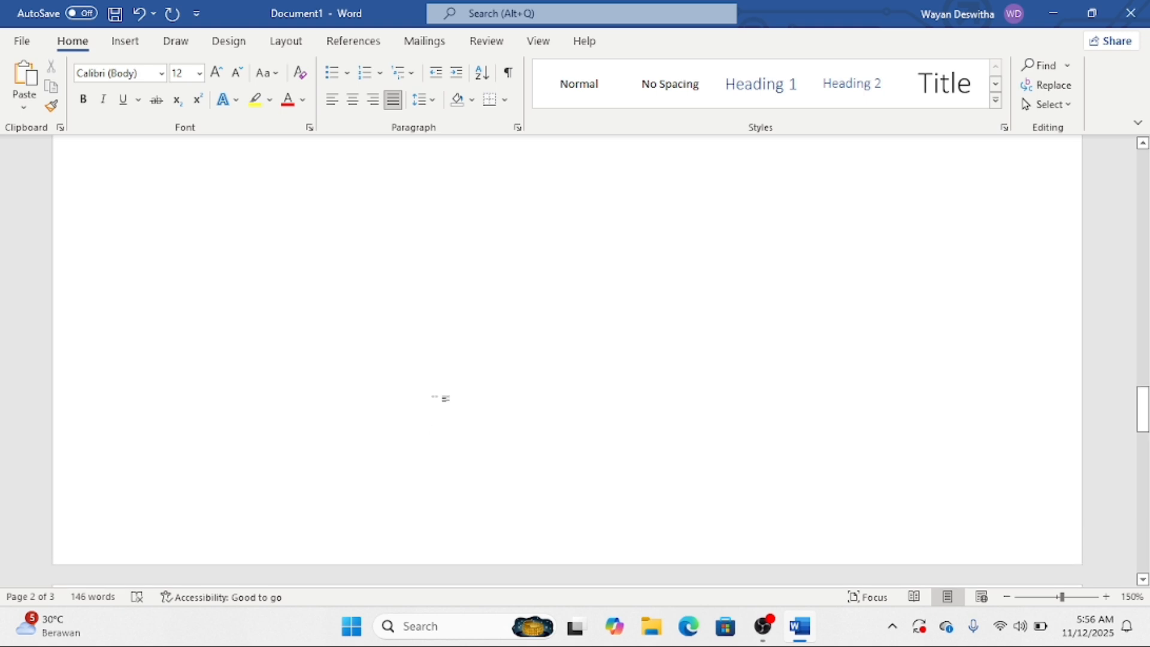
{"action": "left_click", "coordinate": [446, 398]}
{"action": "key", "text": "BackSpace"}
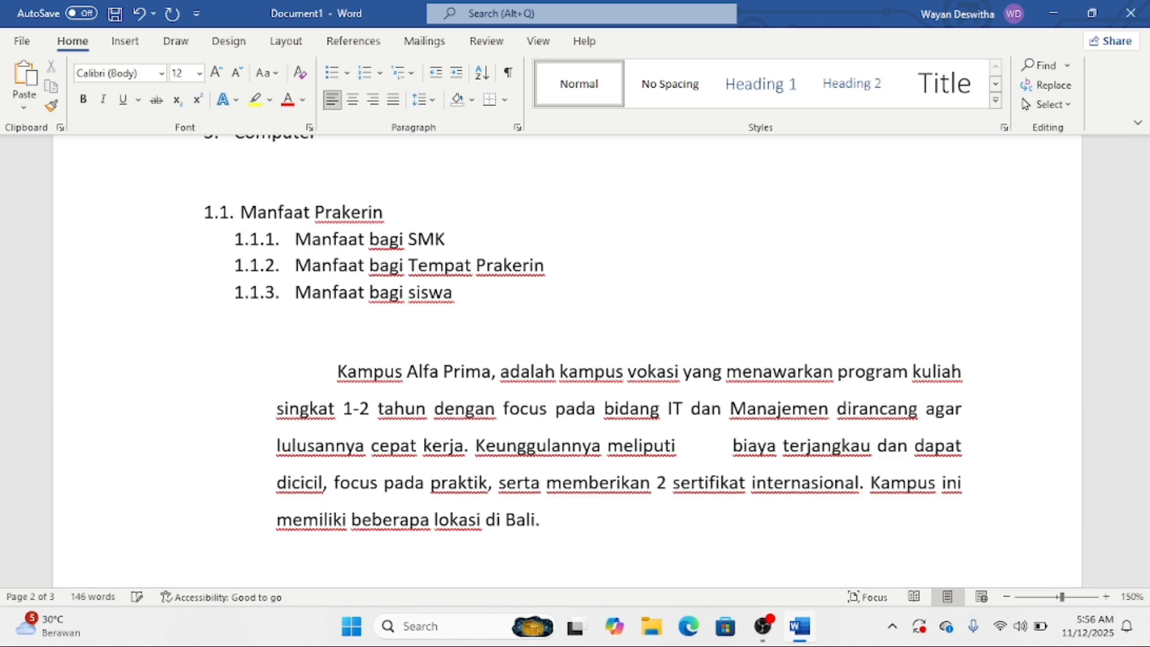
{"action": "scroll", "coordinate": [467, 386], "scroll_direction": "up", "scroll_amount": 10}
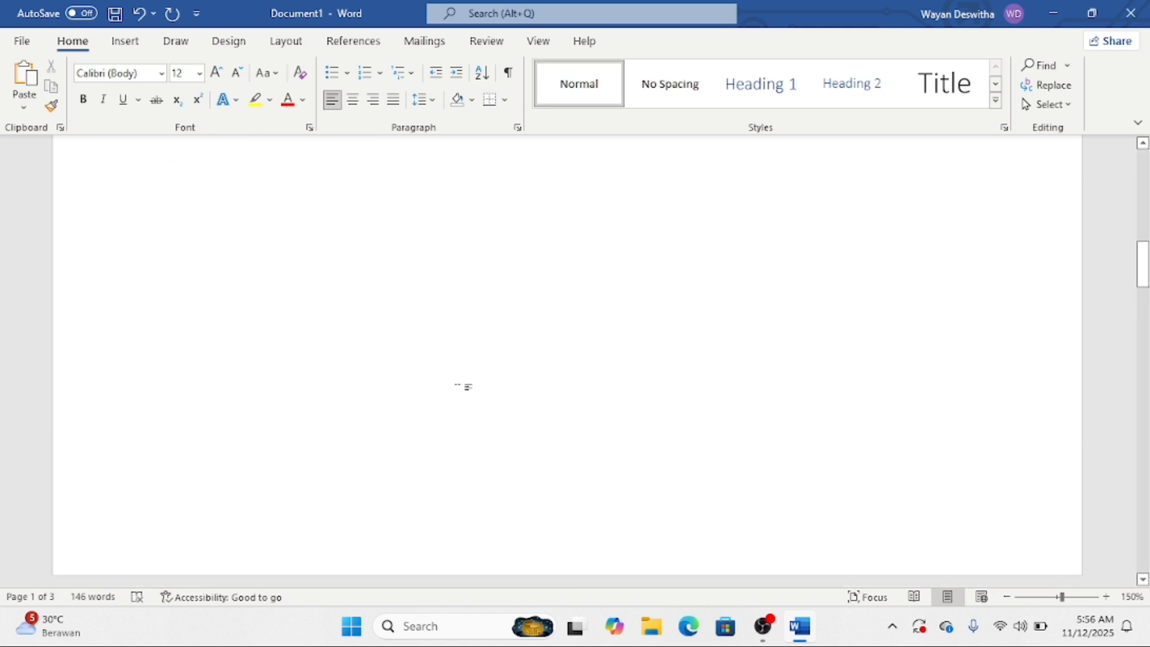
{"action": "scroll", "coordinate": [459, 388], "scroll_direction": "up", "scroll_amount": 1}
{"action": "left_click", "coordinate": [459, 388]}
{"action": "key", "text": "BackSpace"}
{"action": "key", "text": "BackSpace"}
{"action": "key", "text": "BackSpace"}
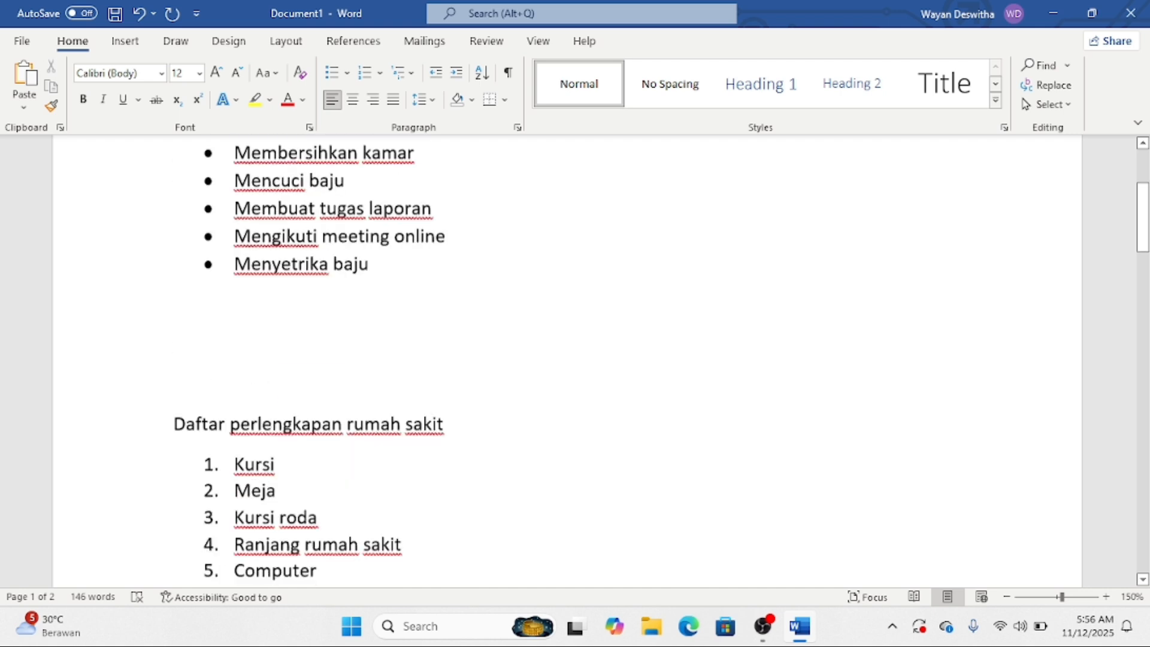
{"action": "scroll", "coordinate": [458, 388], "scroll_direction": "up", "scroll_amount": 1}
{"action": "scroll", "coordinate": [451, 364], "scroll_direction": "up", "scroll_amount": 4}
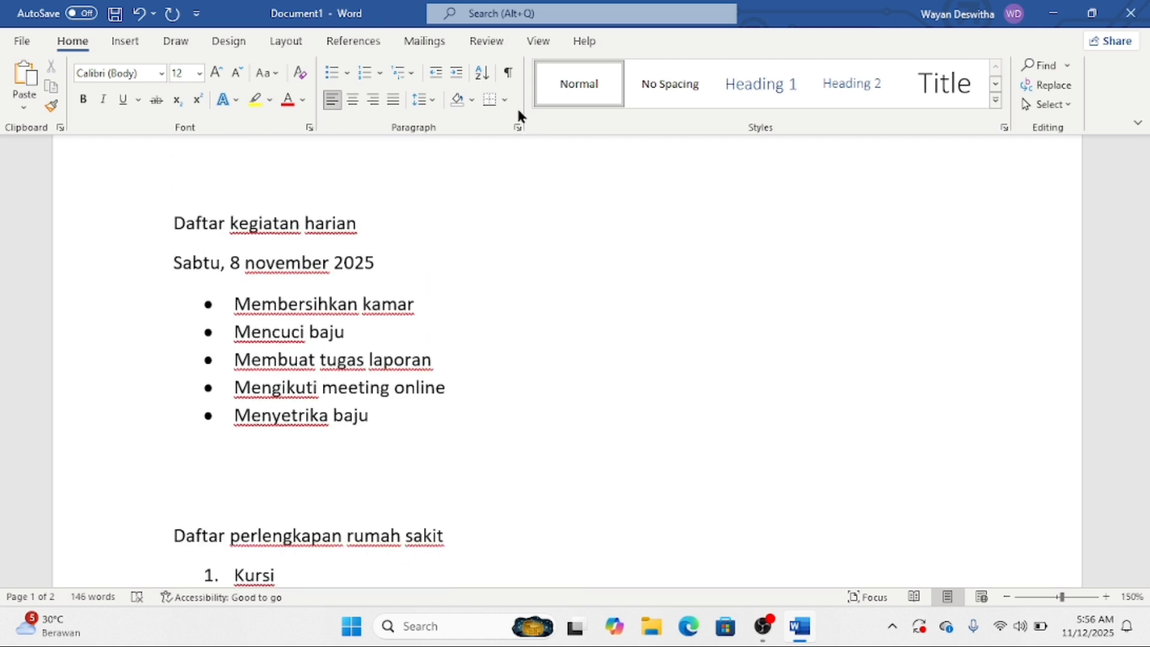
- Turn on Show/Hide ¶ marks and delete the two empty lines above 'Daftar perlengkapan rumah sakit'
{"action": "left_click", "coordinate": [508, 73]}
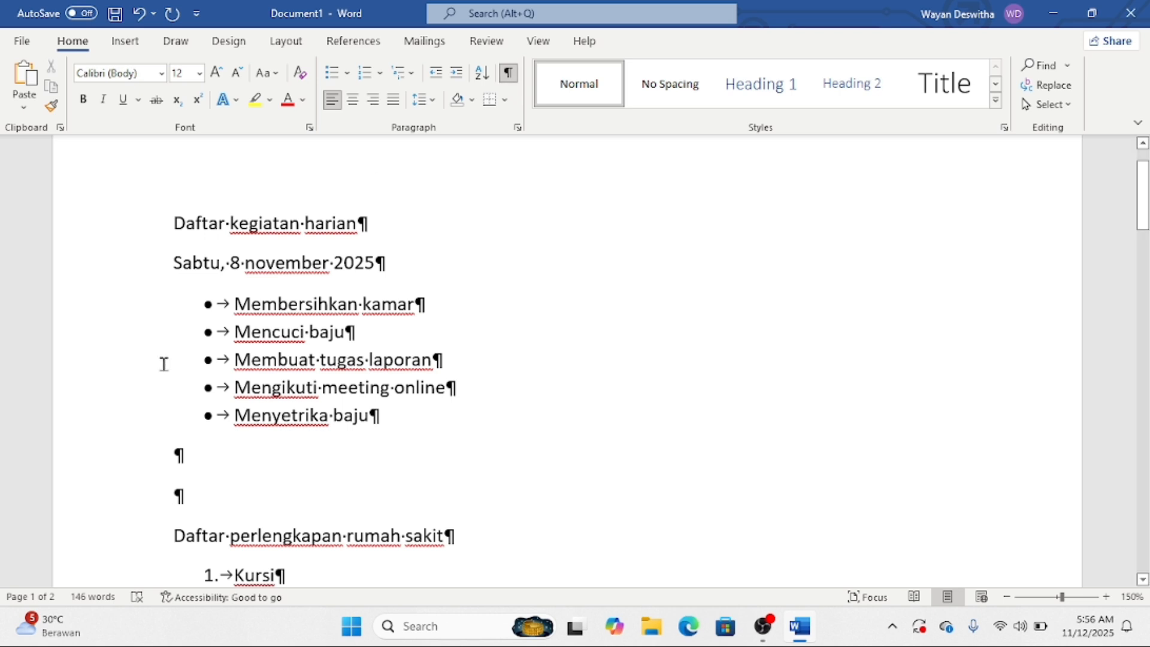
{"action": "scroll", "coordinate": [207, 297], "scroll_direction": "down", "scroll_amount": 2}
{"action": "scroll", "coordinate": [218, 343], "scroll_direction": "down", "scroll_amount": 2}
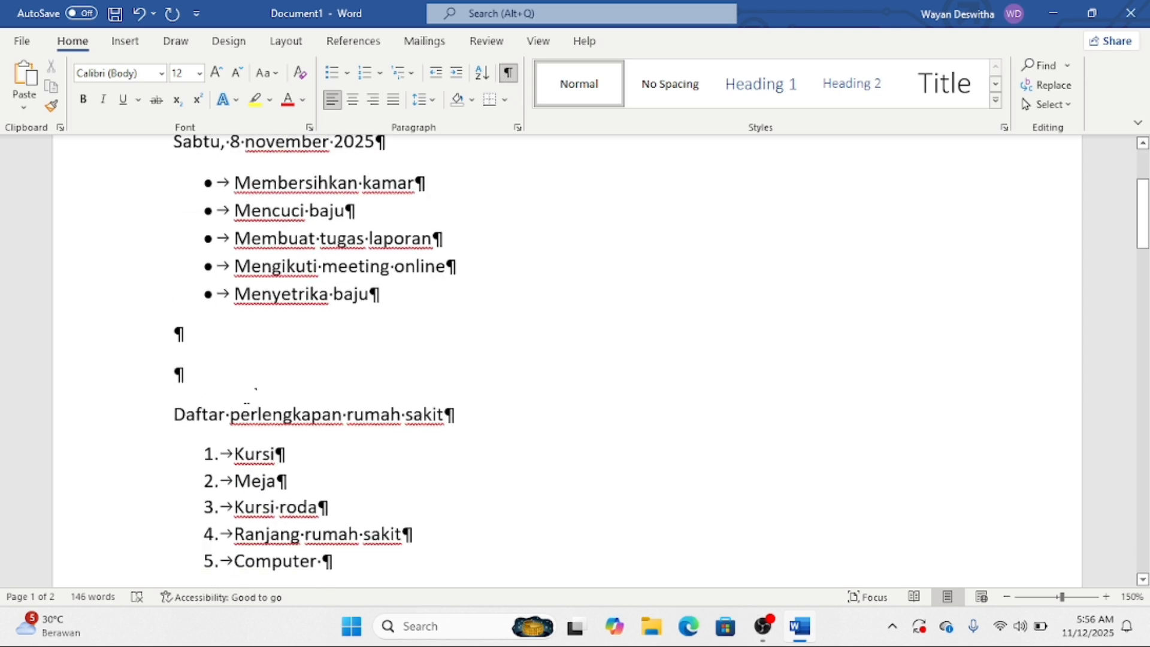
{"action": "key", "text": "BackSpace"}
{"action": "key", "text": "BackSpace"}
{"action": "scroll", "coordinate": [246, 402], "scroll_direction": "down", "scroll_amount": 4}
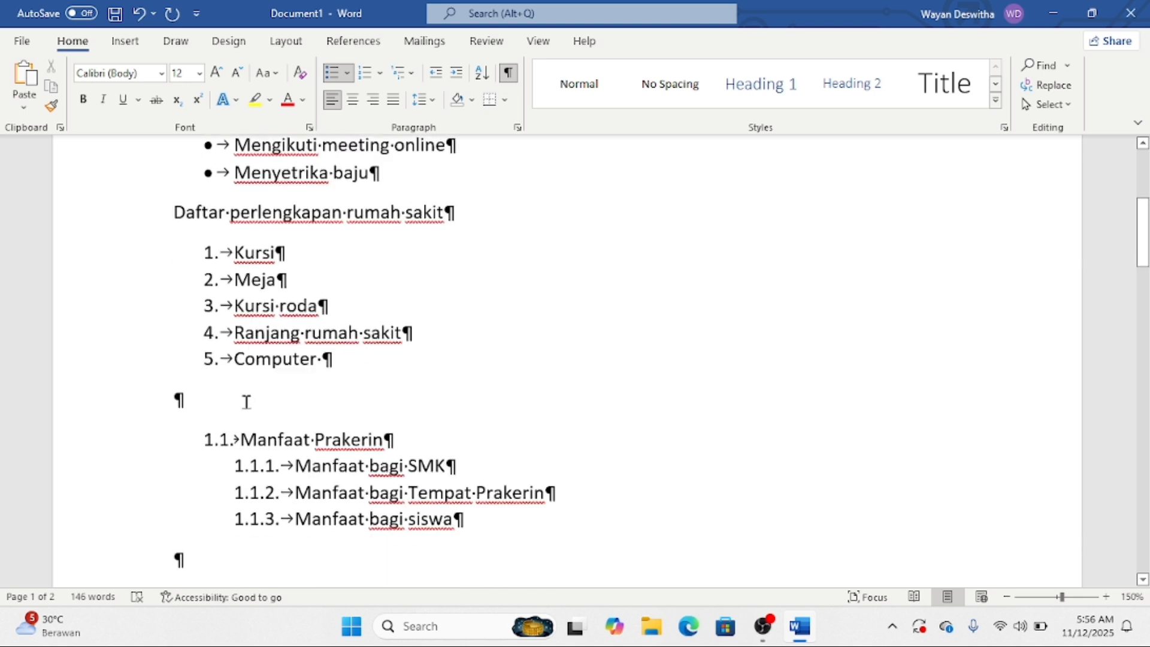
{"action": "scroll", "coordinate": [247, 401], "scroll_direction": "down", "scroll_amount": 3}
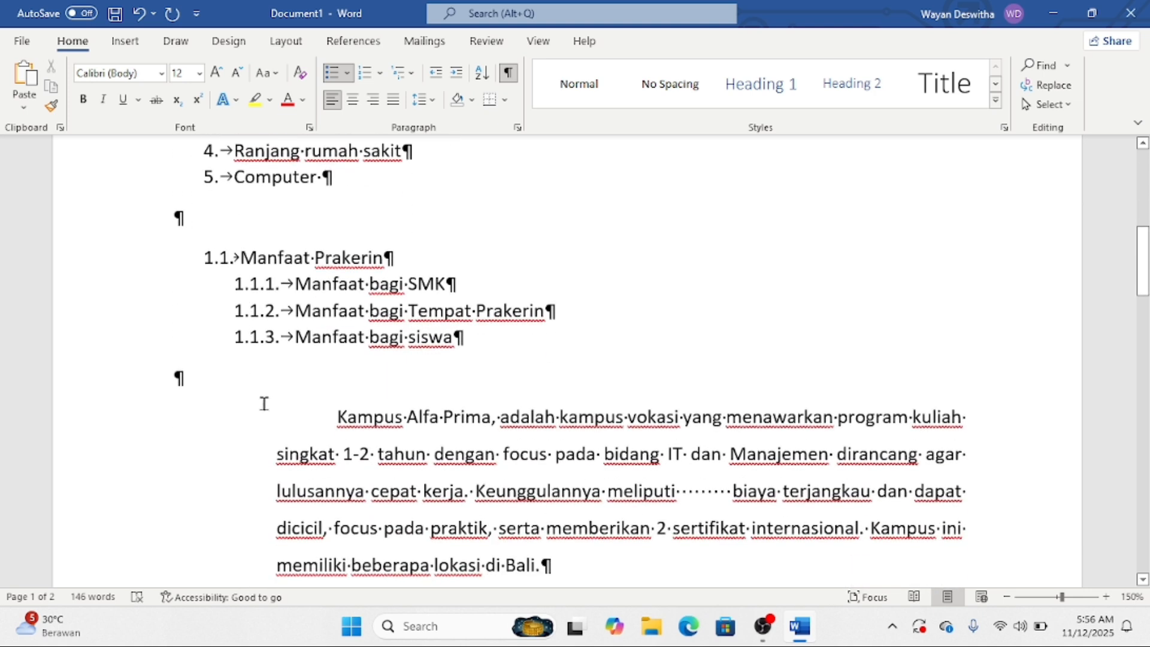
{"action": "left_click", "coordinate": [335, 424]}
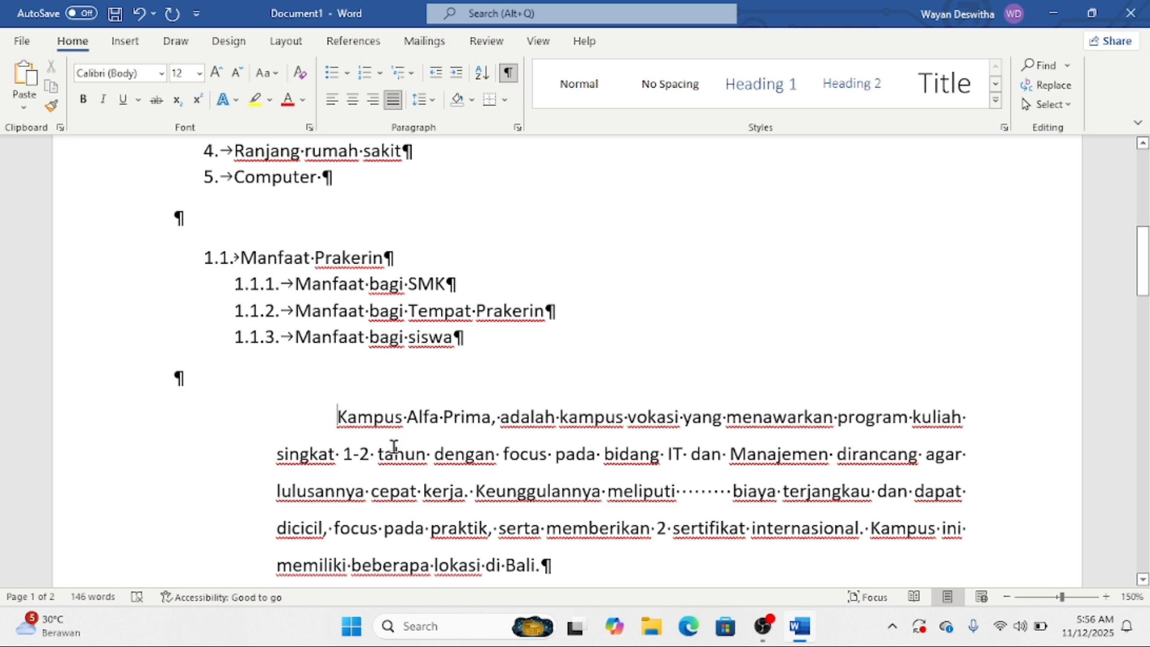
- Remove the stray tabs before 'Alfa' and the extra spaces after 'meliputi' before 'biaya'
{"action": "double_click", "coordinate": [406, 415]}
{"action": "left_click", "coordinate": [407, 415]}
{"action": "key", "text": "Tab"}
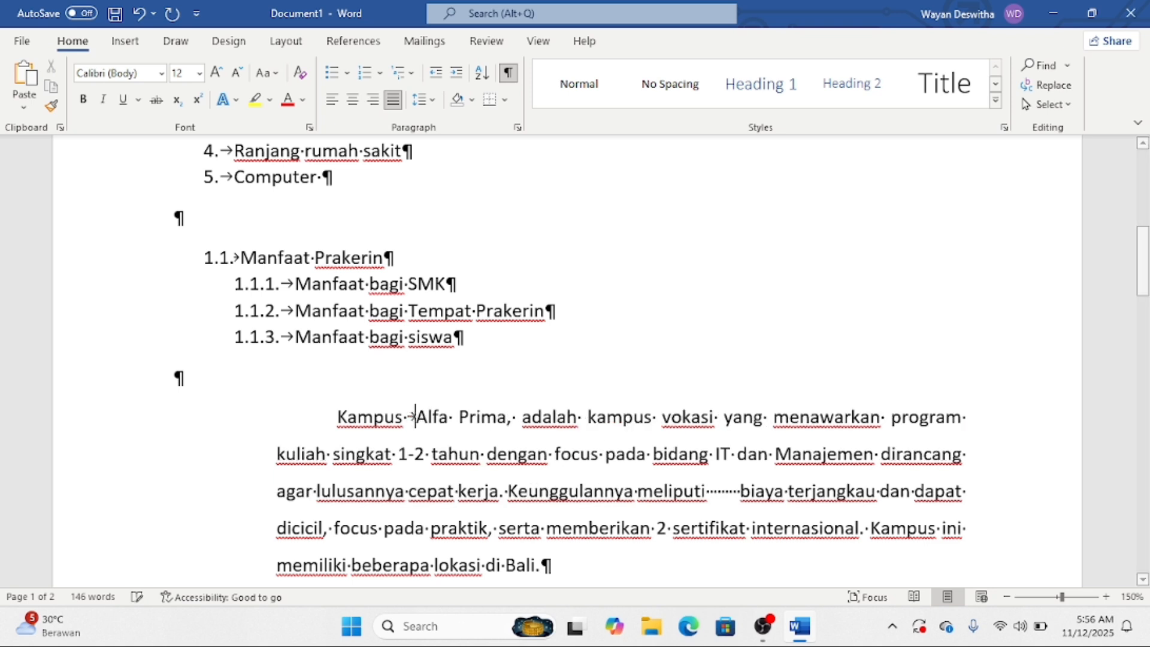
{"action": "key", "text": "Tab"}
{"action": "key", "text": "Tab"}
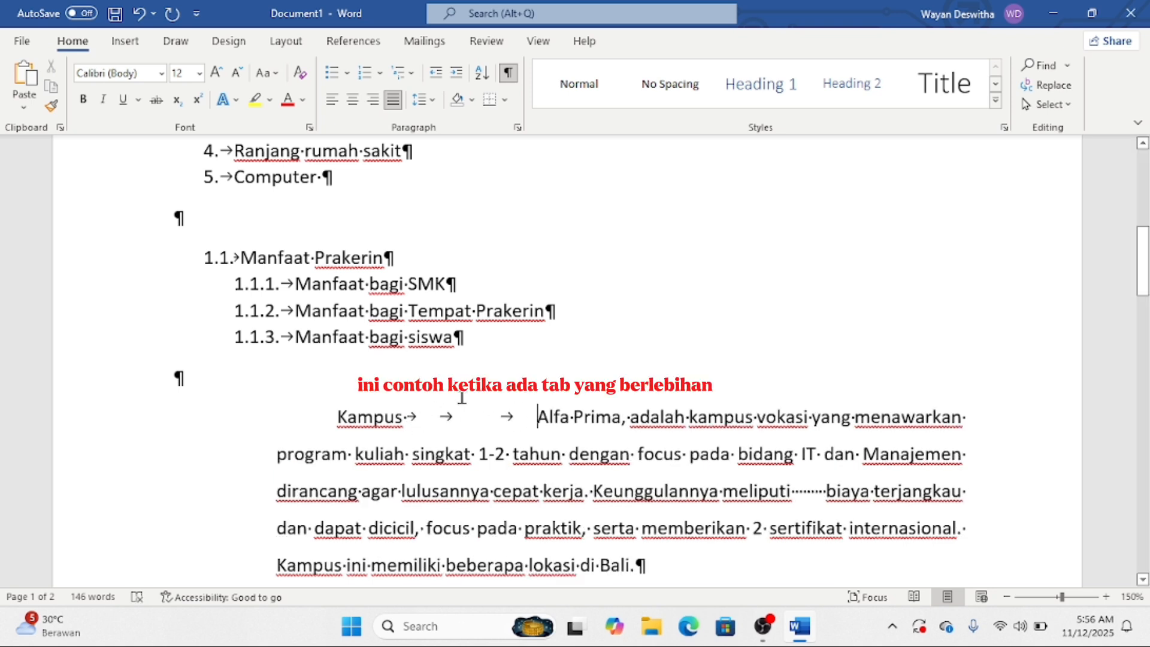
{"action": "key", "text": "BackSpace"}
{"action": "key", "text": "BackSpace"}
{"action": "key", "text": "BackSpace"}
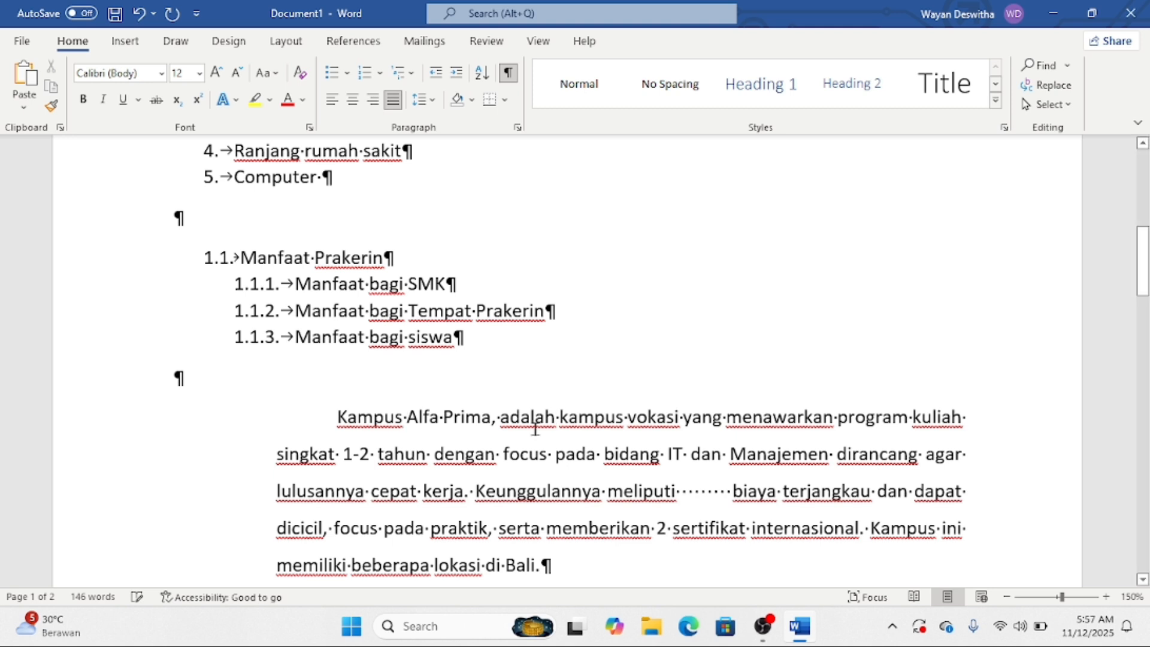
{"action": "left_click", "coordinate": [734, 500]}
{"action": "key", "text": "BackSpace"}
{"action": "key", "text": "BackSpace"}
{"action": "key", "text": "BackSpace"}
{"action": "key", "text": "BackSpace"}
{"action": "key", "text": "BackSpace"}
{"action": "key", "text": "BackSpace"}
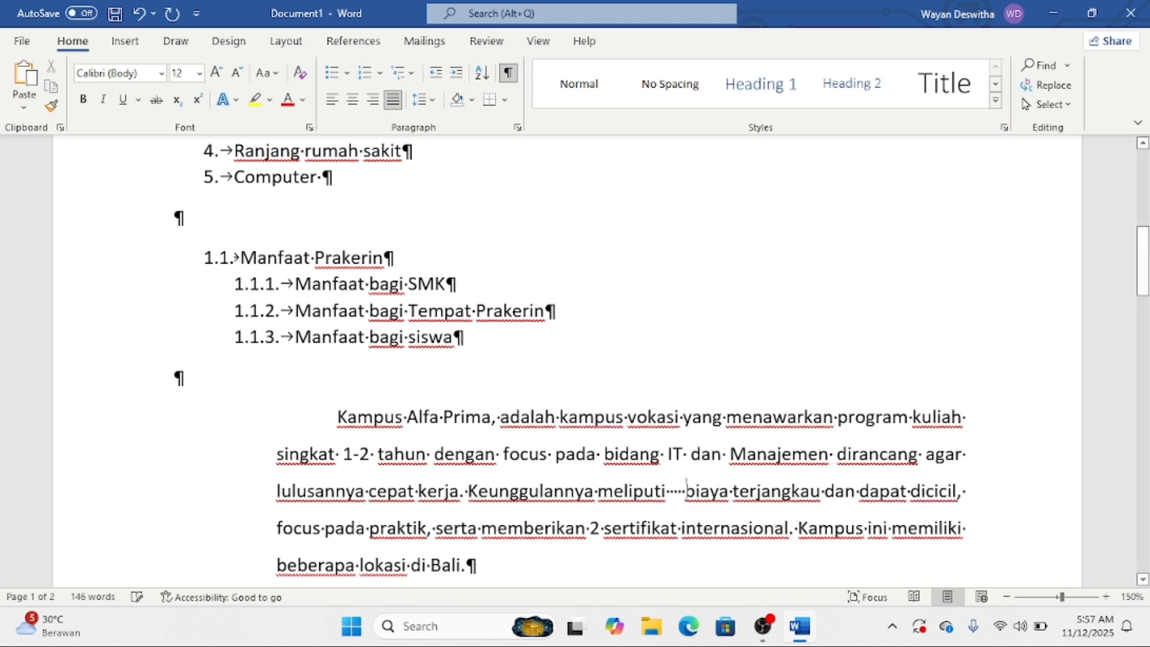
{"action": "key", "text": "BackSpace"}
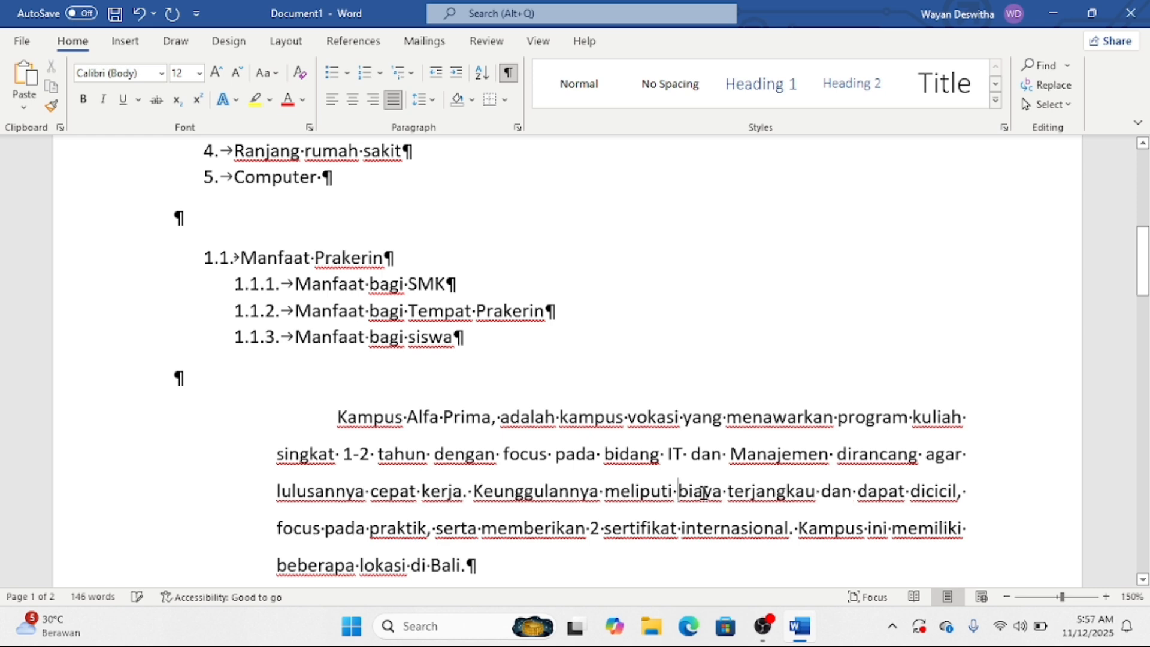
- Delete the empty lines between the Kampus paragraph and the numbered name list
{"action": "scroll", "coordinate": [698, 488], "scroll_direction": "down", "scroll_amount": 5}
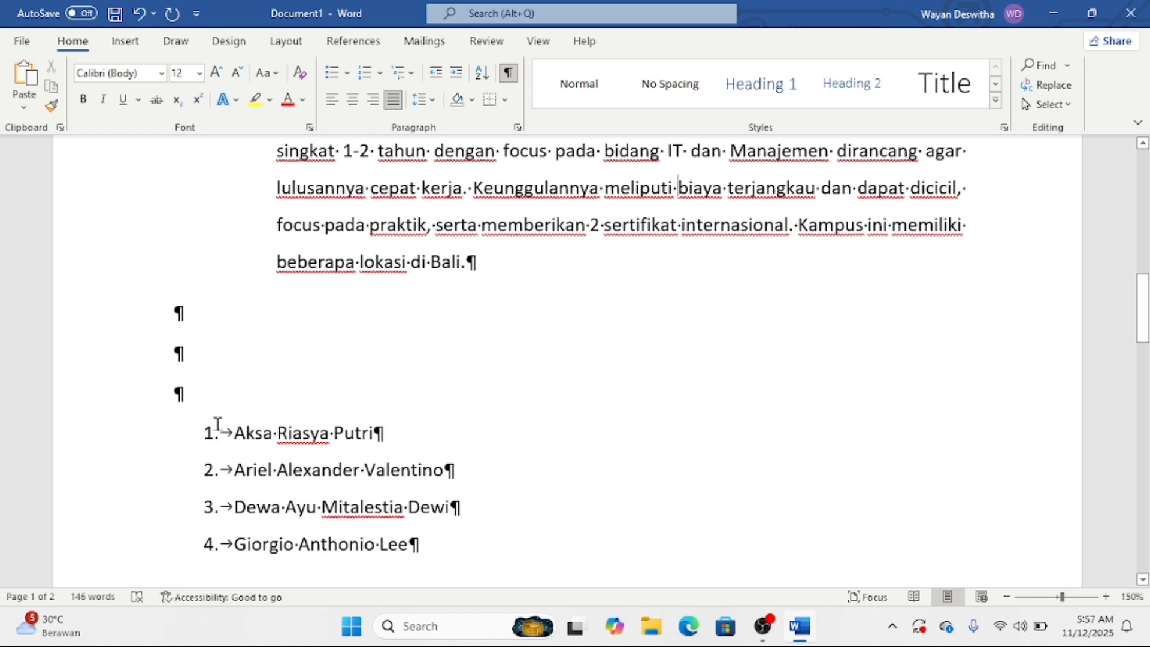
{"action": "left_click", "coordinate": [248, 400]}
{"action": "key", "text": "BackSpace"}
{"action": "key", "text": "BackSpace"}
{"action": "key", "text": "BackSpace"}
{"action": "scroll", "coordinate": [264, 419], "scroll_direction": "up", "scroll_amount": 4}
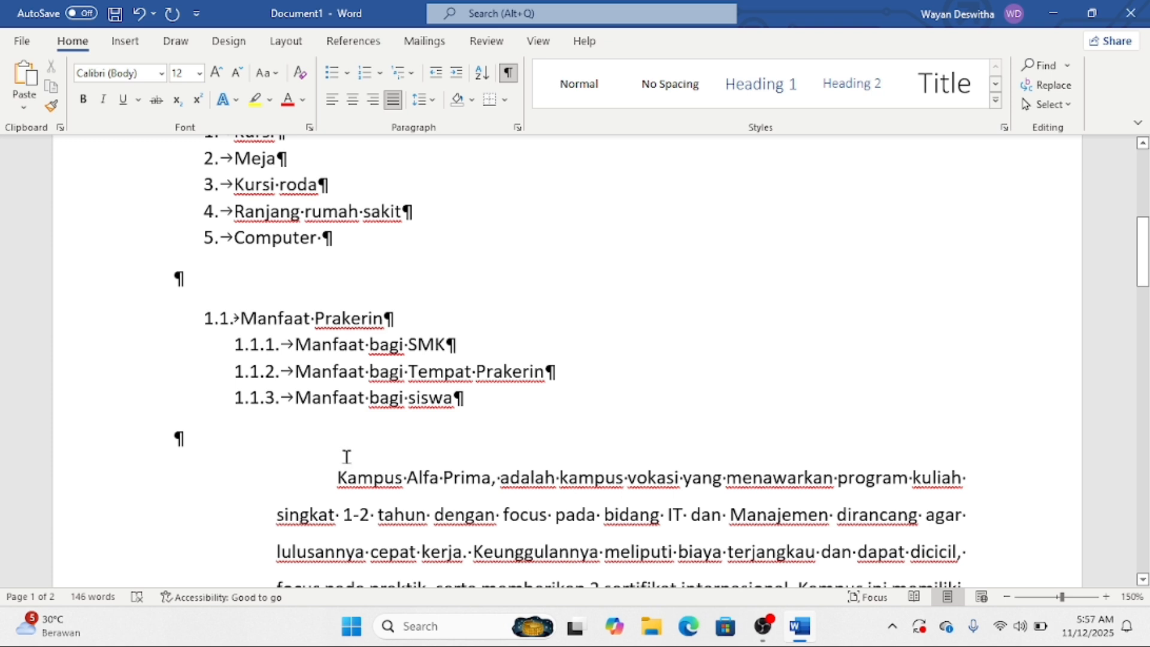
{"action": "scroll", "coordinate": [346, 457], "scroll_direction": "down", "scroll_amount": 2}
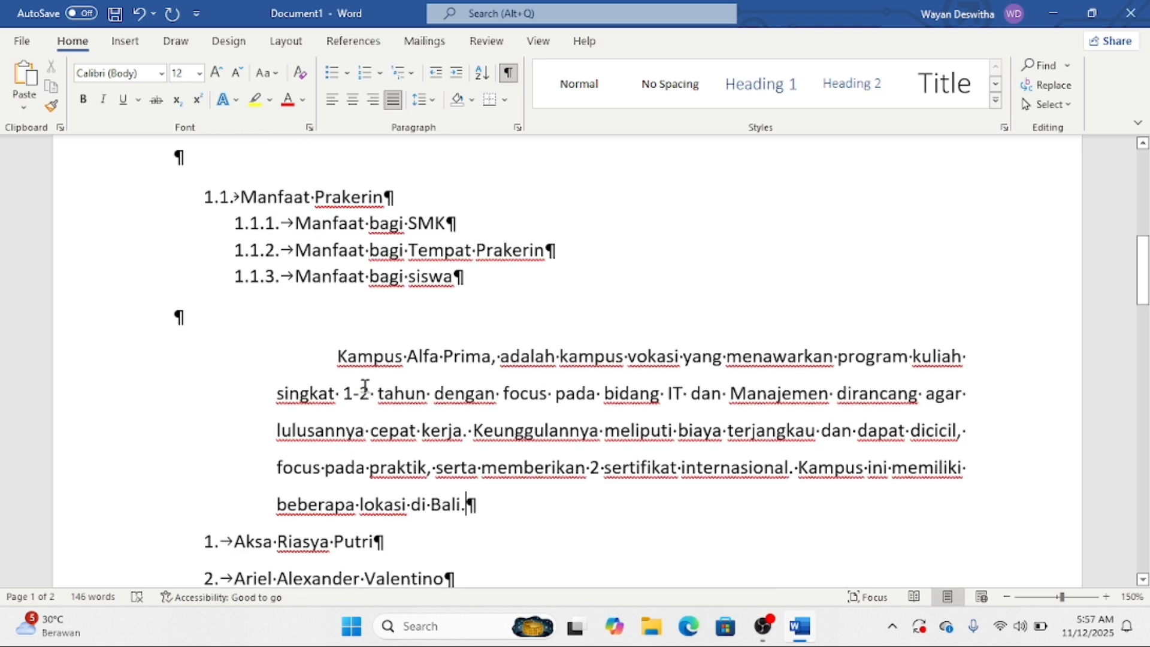
- Apply blue Shading to the phrase 'Kampus Alfa Prima'
{"action": "left_click", "coordinate": [337, 358]}
{"action": "left_click", "coordinate": [336, 356]}
{"action": "left_click_drag", "start_coordinate": [336, 357], "coordinate": [464, 364]}
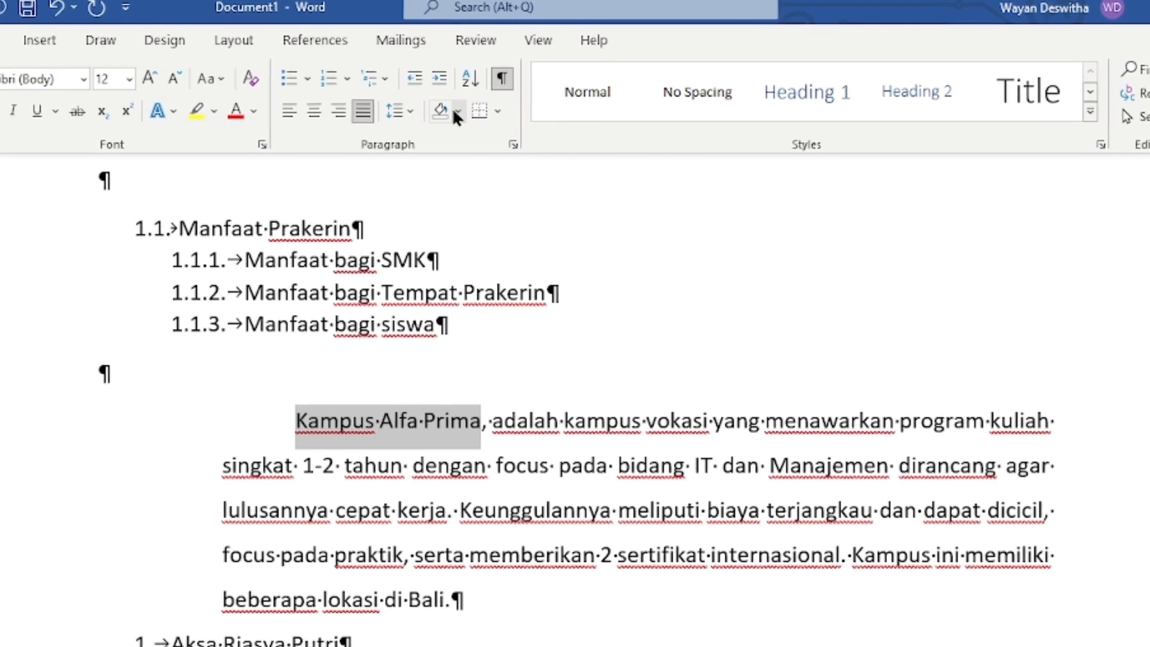
{"action": "left_click", "coordinate": [467, 102]}
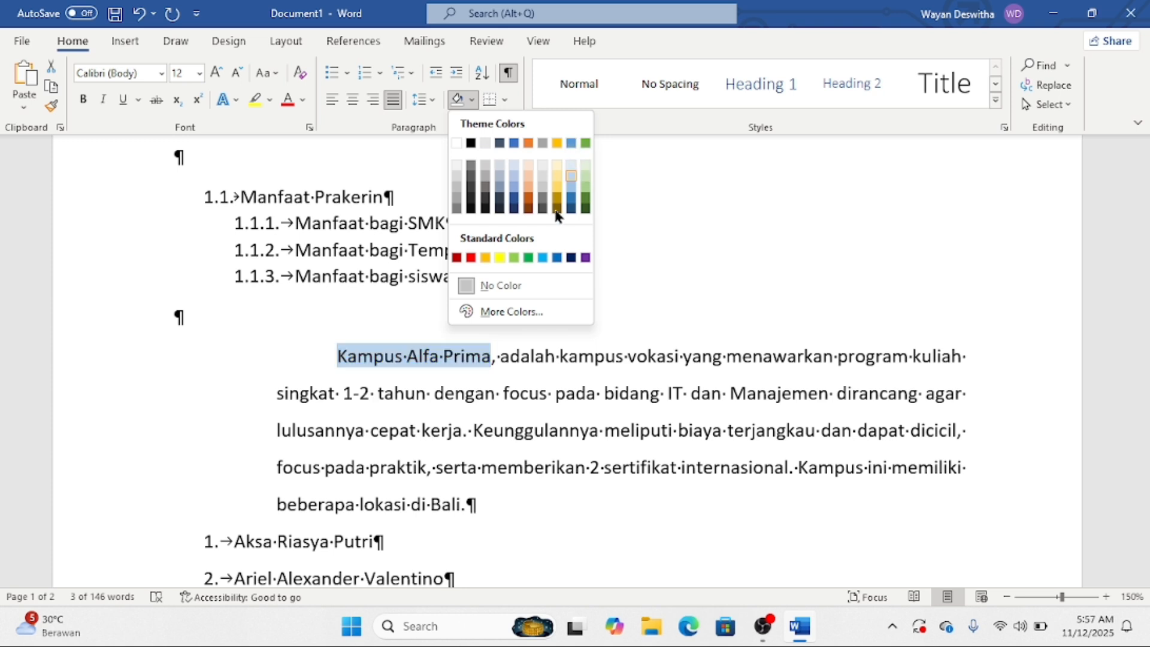
{"action": "left_click", "coordinate": [572, 143]}
{"action": "left_click", "coordinate": [550, 379]}
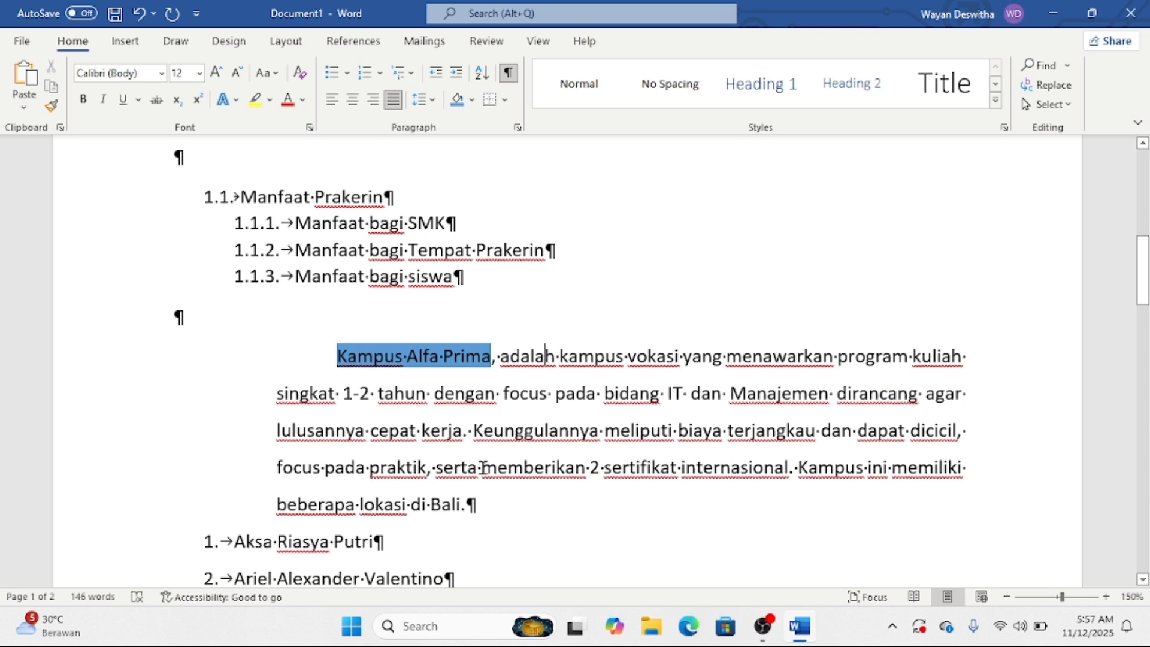
- Put an All Borders box around the phrase 'memberikan 2 sertifikat'
{"action": "left_click_drag", "start_coordinate": [482, 466], "coordinate": [640, 464]}
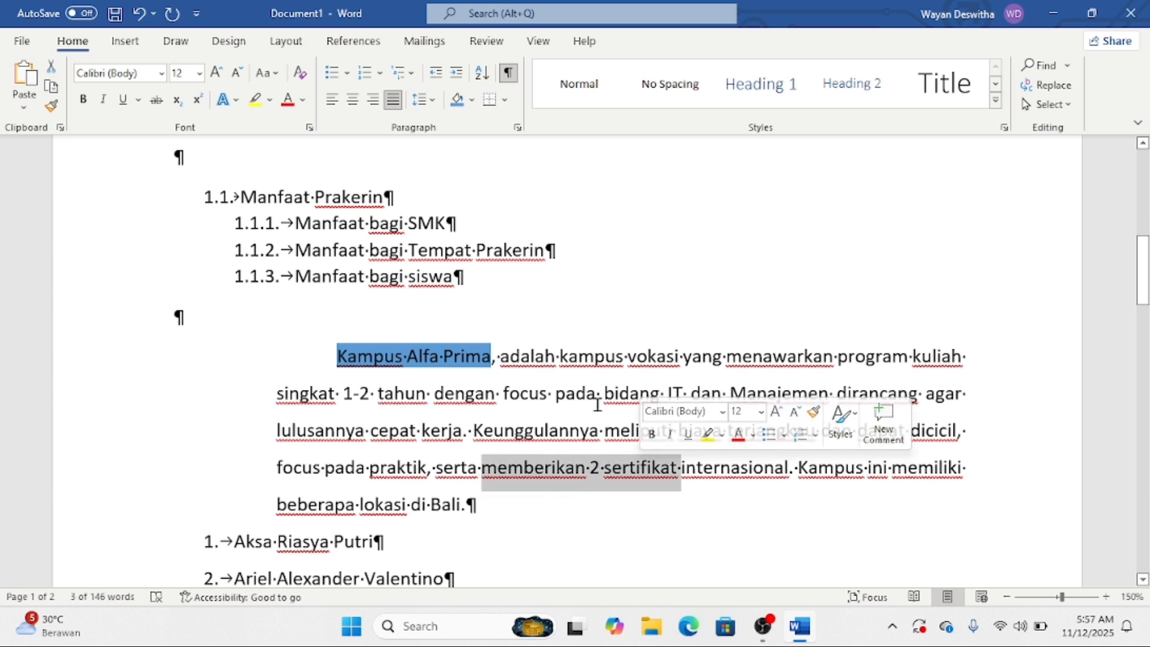
{"action": "left_click", "coordinate": [505, 99]}
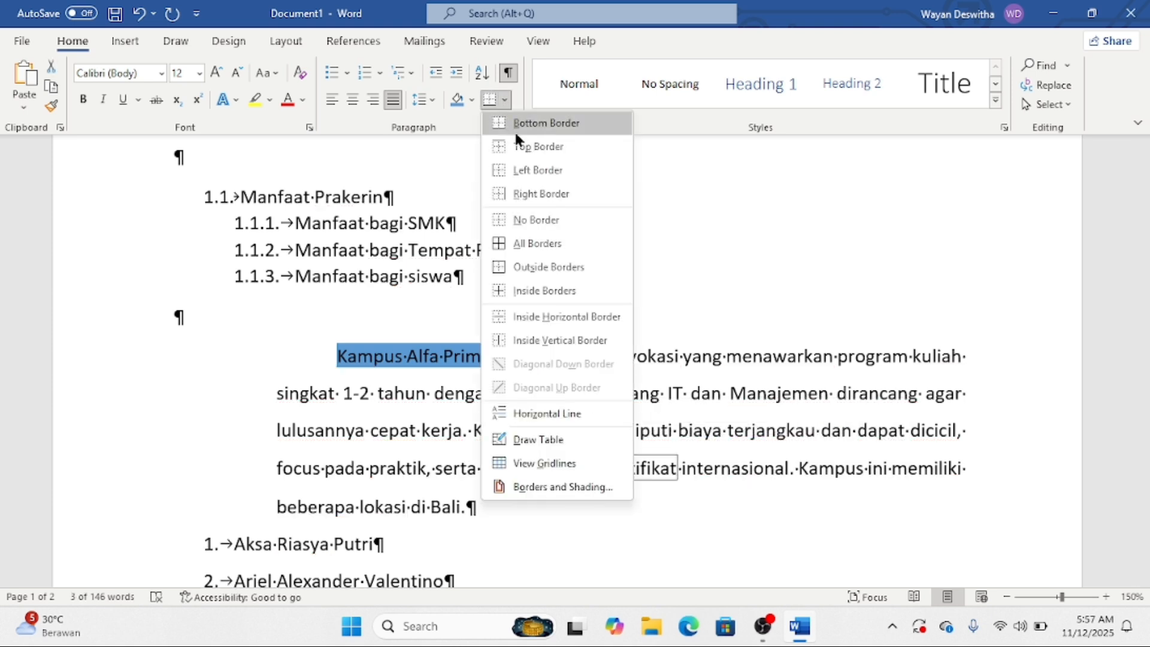
{"action": "left_click", "coordinate": [555, 237]}
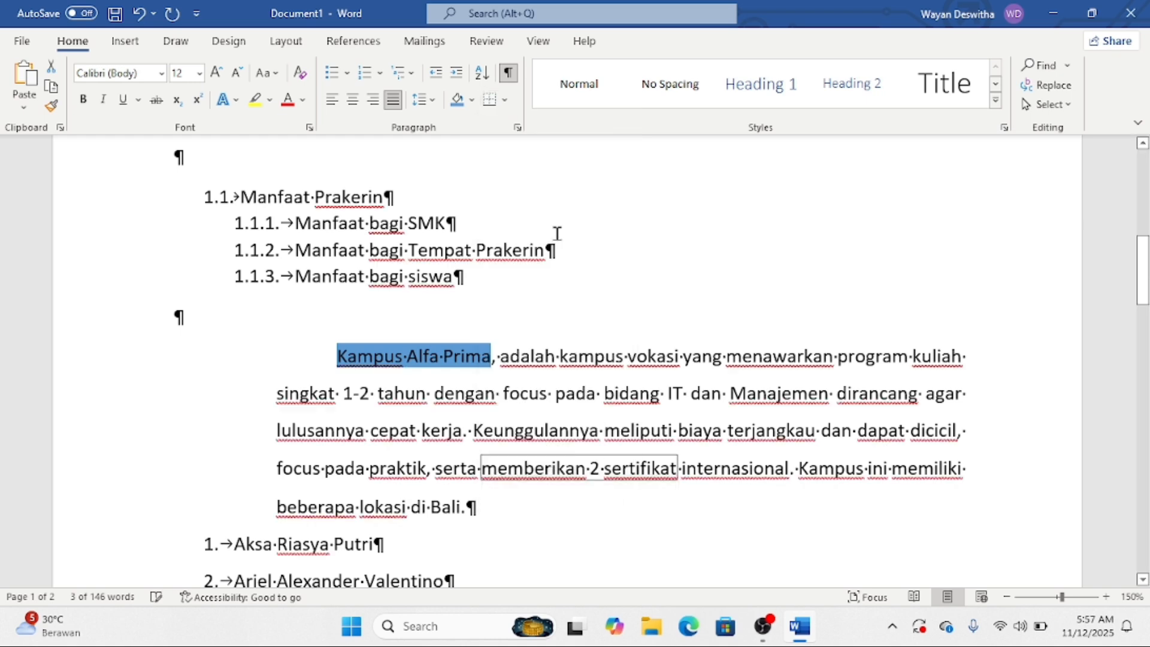
{"action": "double_click", "coordinate": [681, 436]}
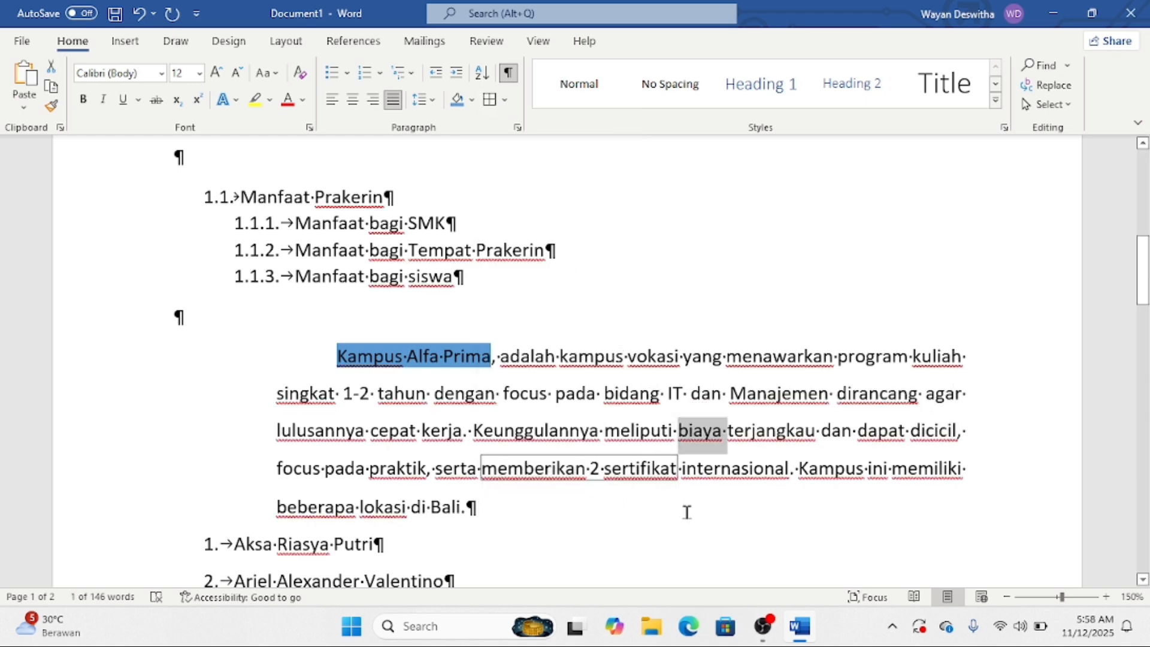
{"action": "scroll", "coordinate": [687, 513], "scroll_direction": "up", "scroll_amount": 4}
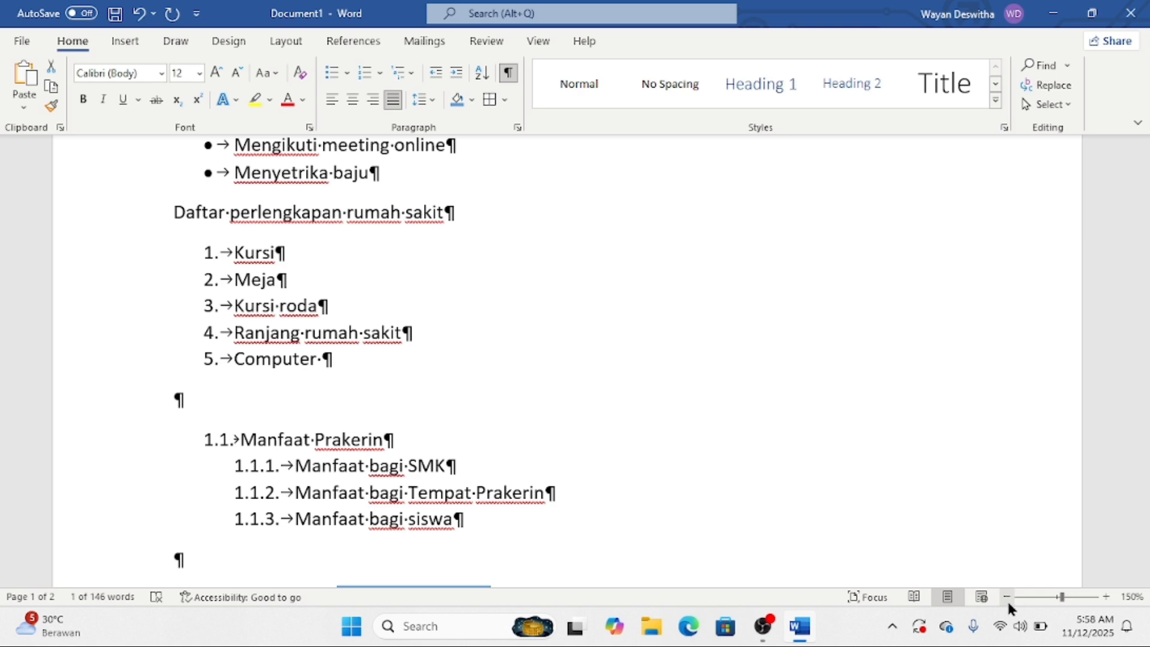
- Zoom the document out to 90% and scroll back to the top of page 1
{"action": "left_click", "coordinate": [1006, 598]}
{"action": "left_click", "coordinate": [1007, 597]}
{"action": "left_click", "coordinate": [1006, 597]}
{"action": "left_click", "coordinate": [1007, 597]}
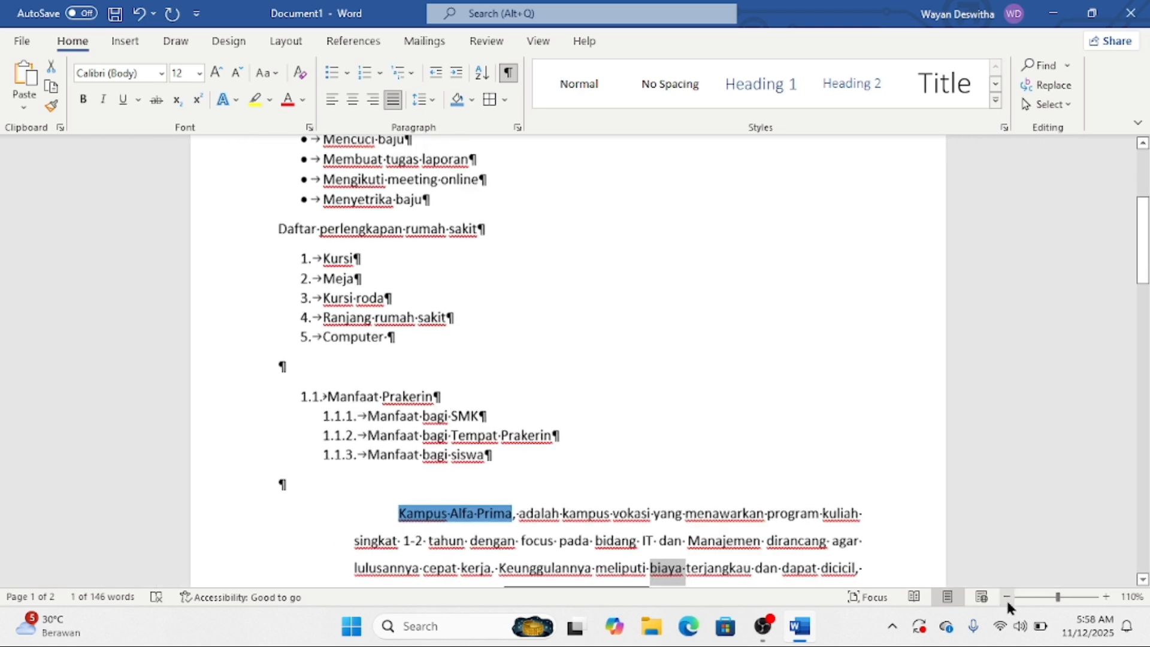
{"action": "left_click", "coordinate": [1006, 597]}
{"action": "left_click", "coordinate": [1006, 597]}
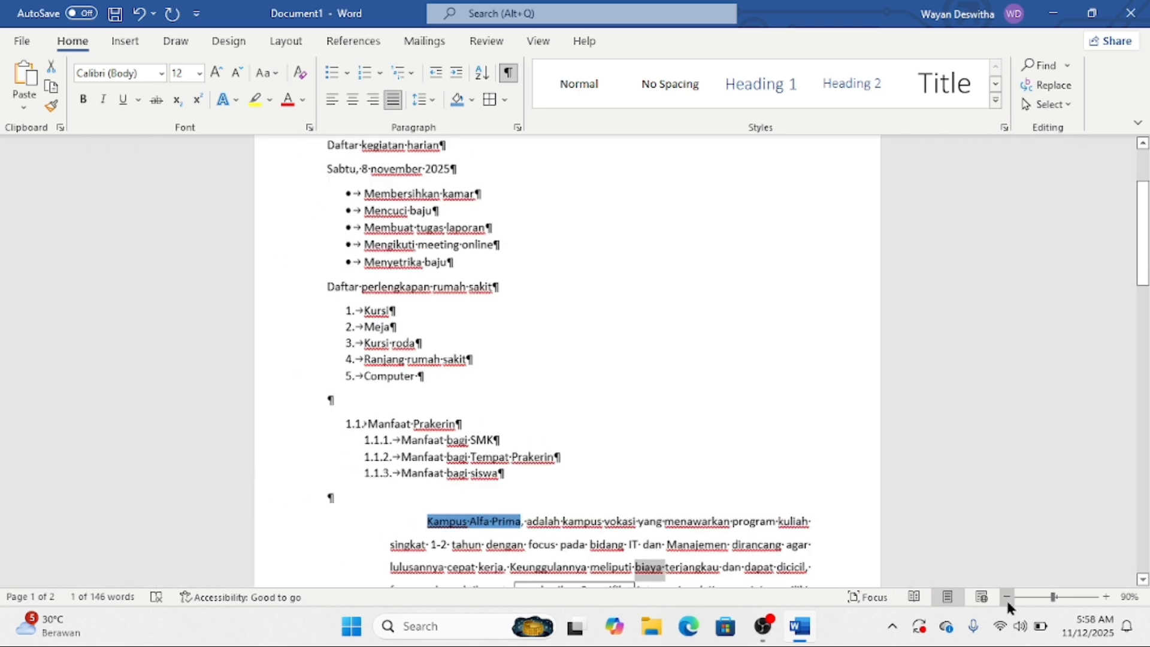
{"action": "scroll", "coordinate": [657, 489], "scroll_direction": "up", "scroll_amount": 3}
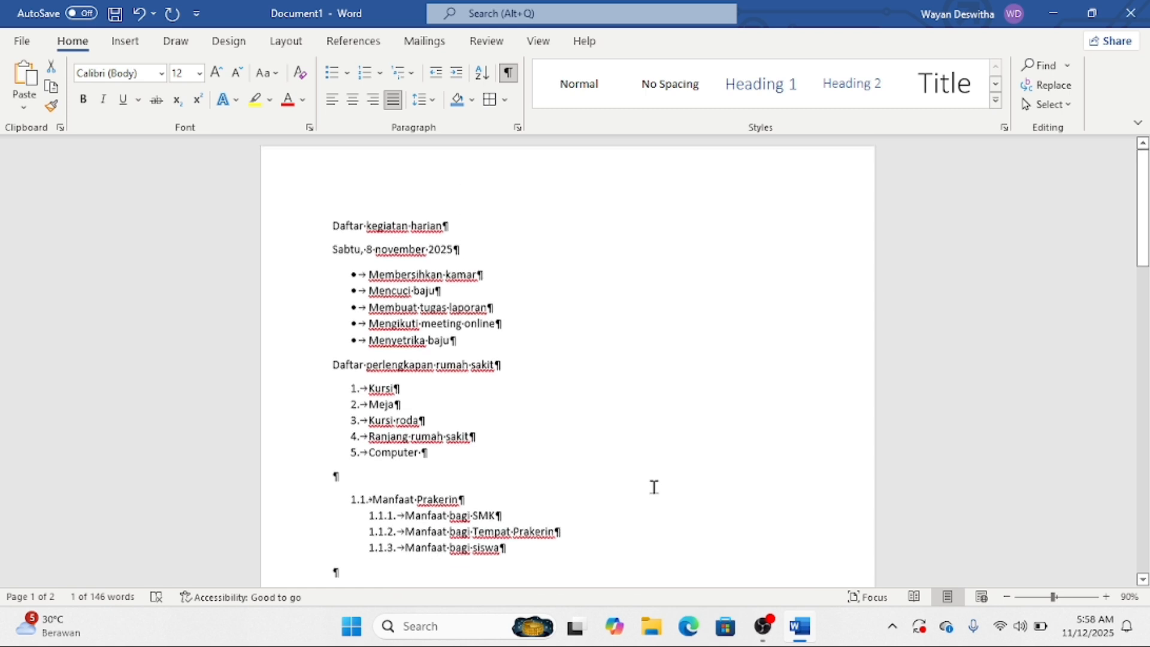